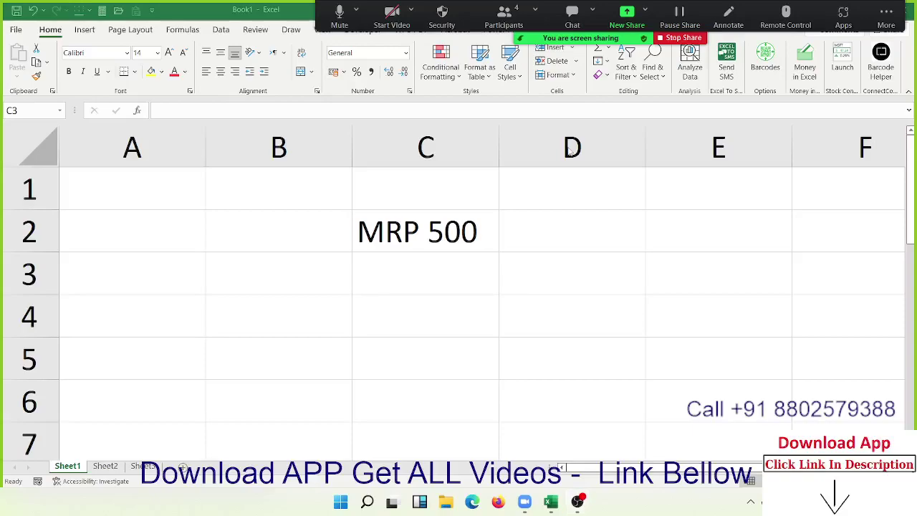
Step: Enter the text MRP 500 in C2 and =C2+20 in D2, producing #VALUE!
click(466, 241)
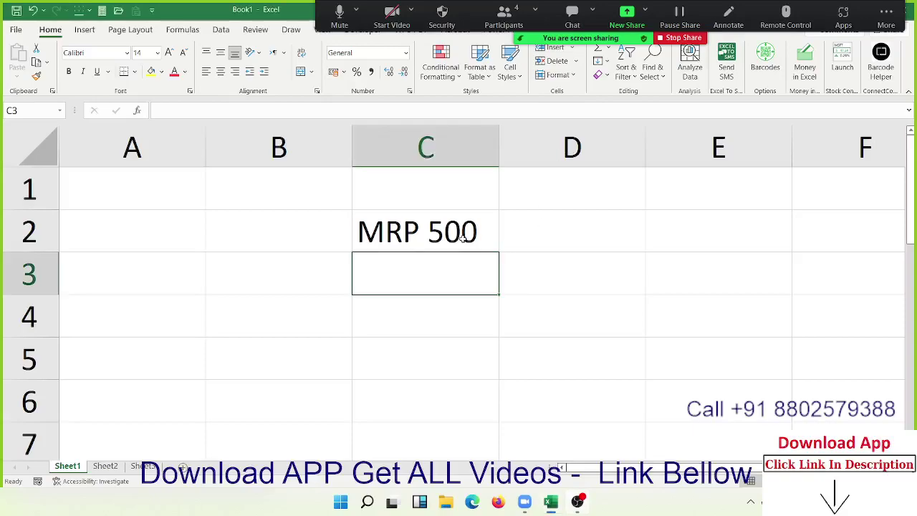
click(464, 239)
key(Delete)
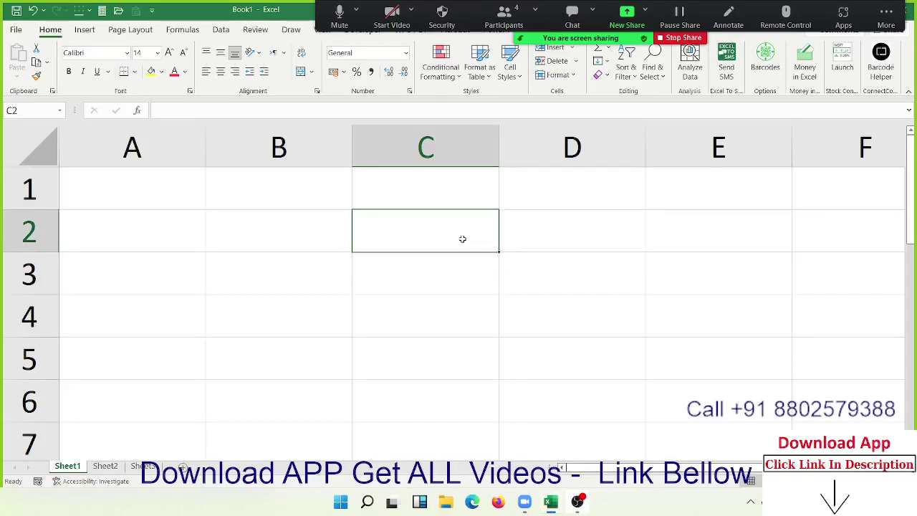
text(MRP 5)
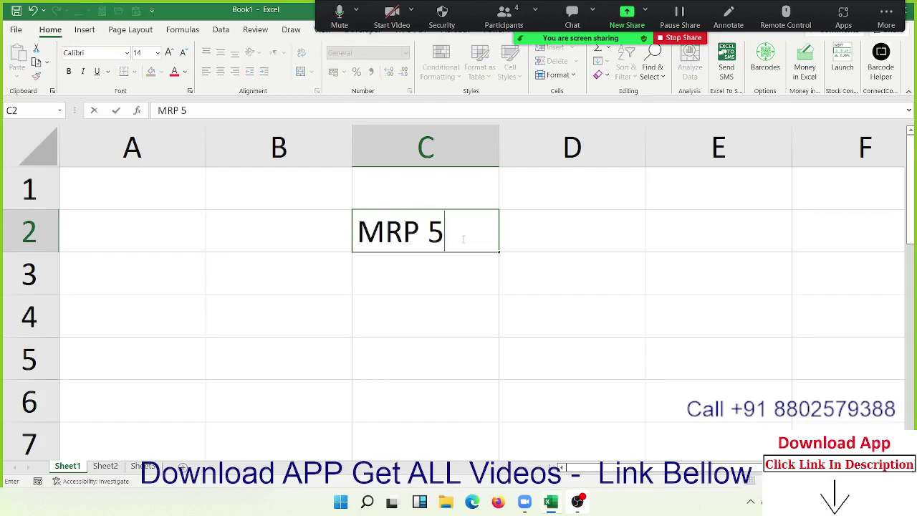
text(00)
key(Tab)
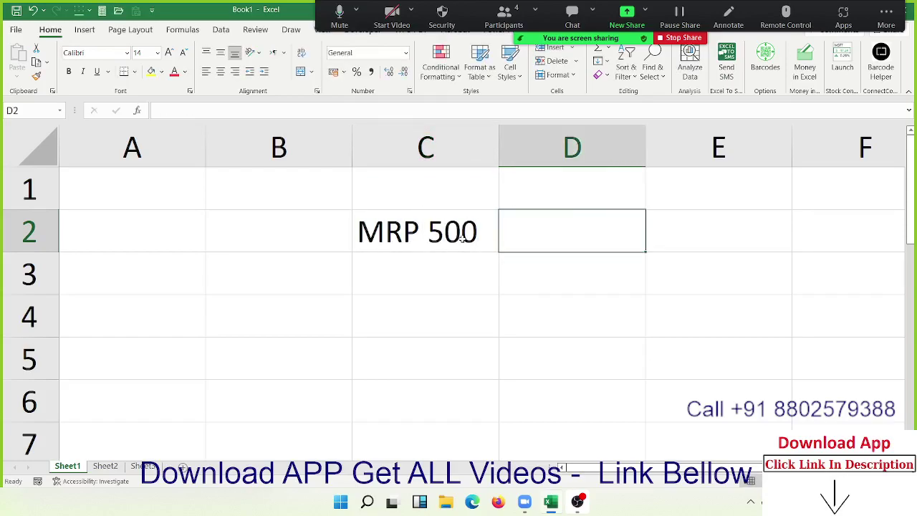
text(=)
click(462, 239)
text(+)
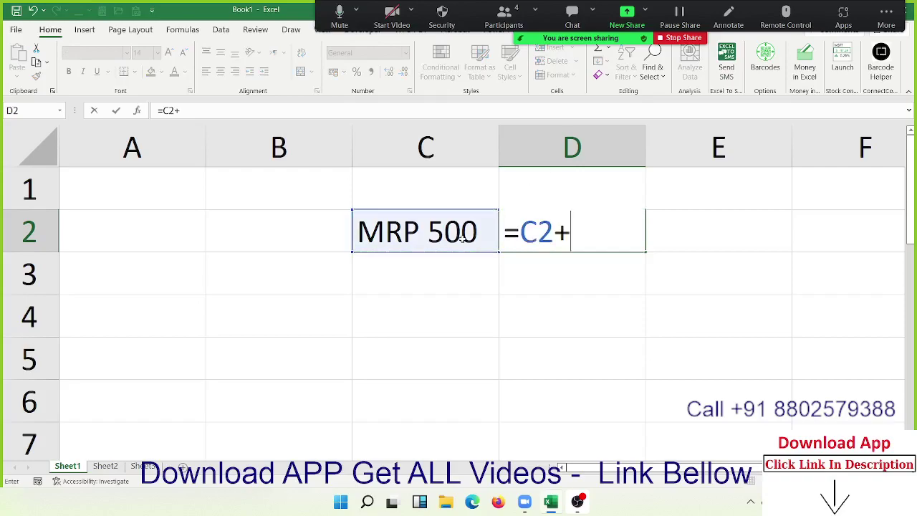
text(20)
key(Return)
key(Up)
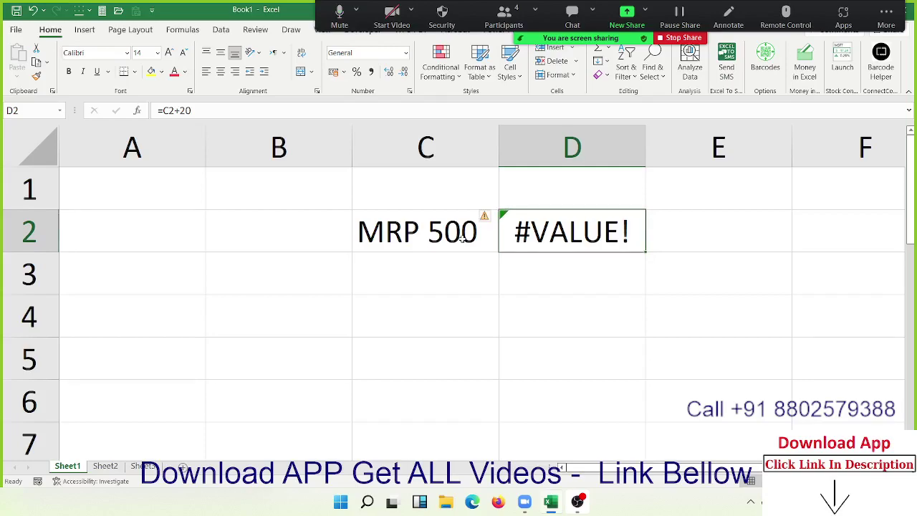
Step: Inspect C2's text content, then clear both C2 and D2
click(462, 238)
key(F2)
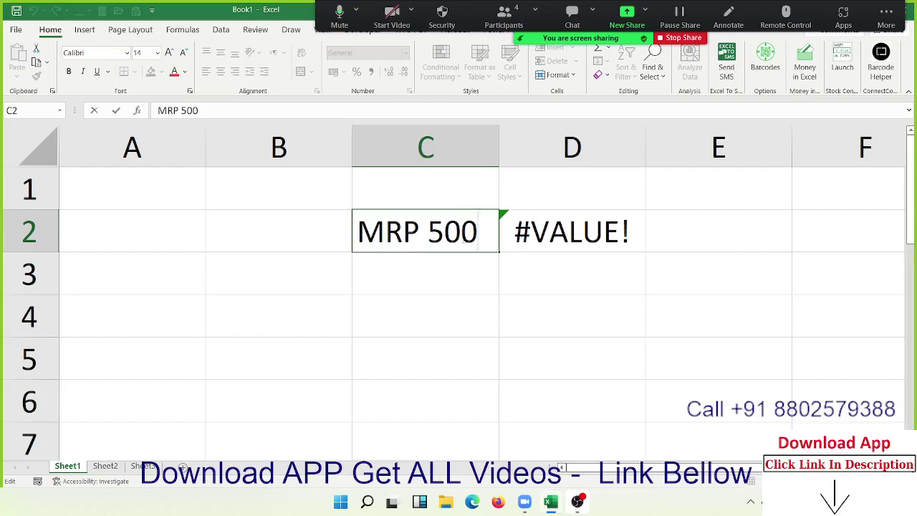
key(Escape)
key(Right)
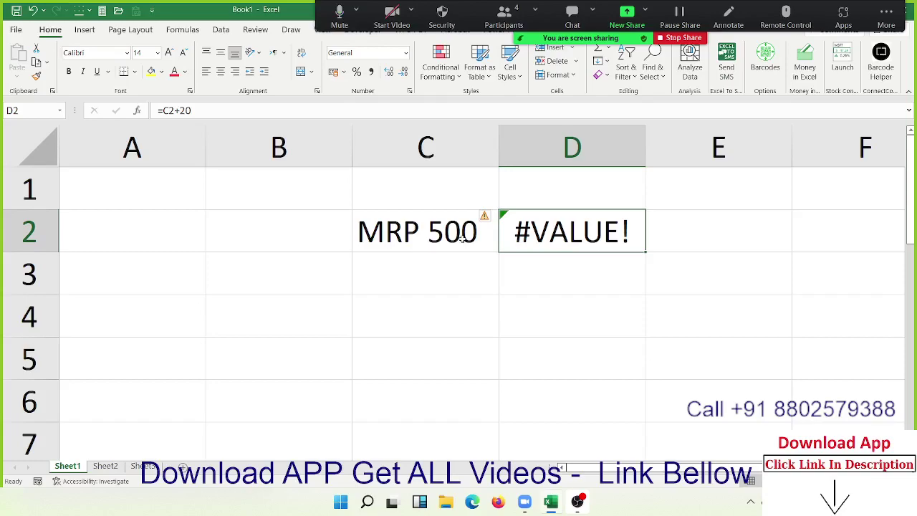
key(shift+Left)
key(Delete)
Step: Enter the header Cost in A1
key(Left)
key(Left)
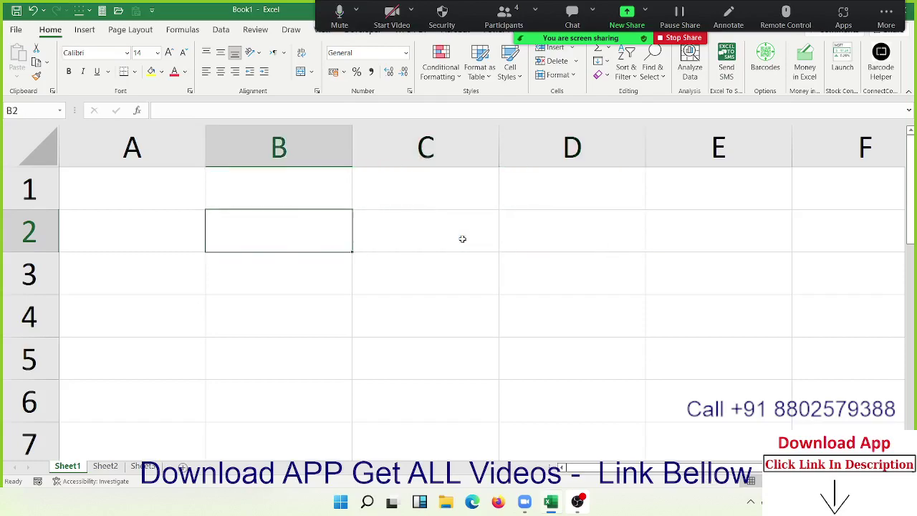
key(Left)
key(Up)
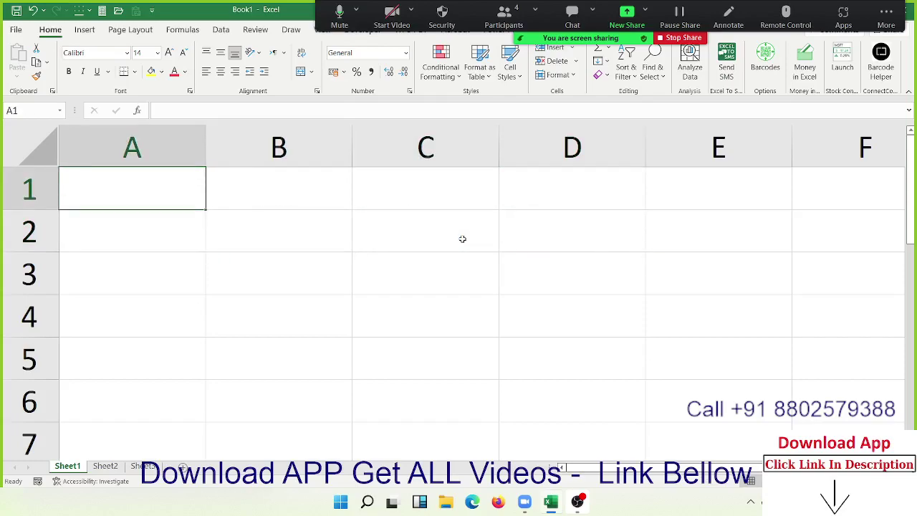
key(Right)
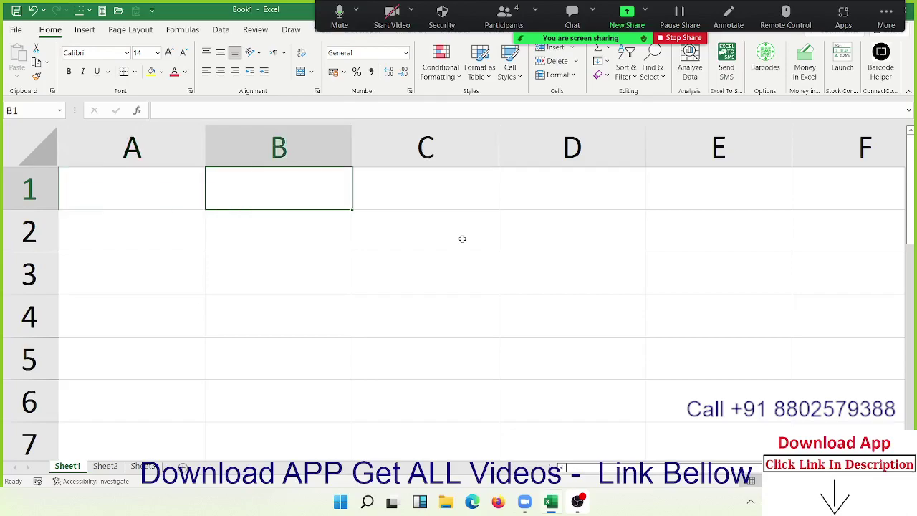
key(Right)
key(Down)
text(5)
key(Escape)
key(Home)
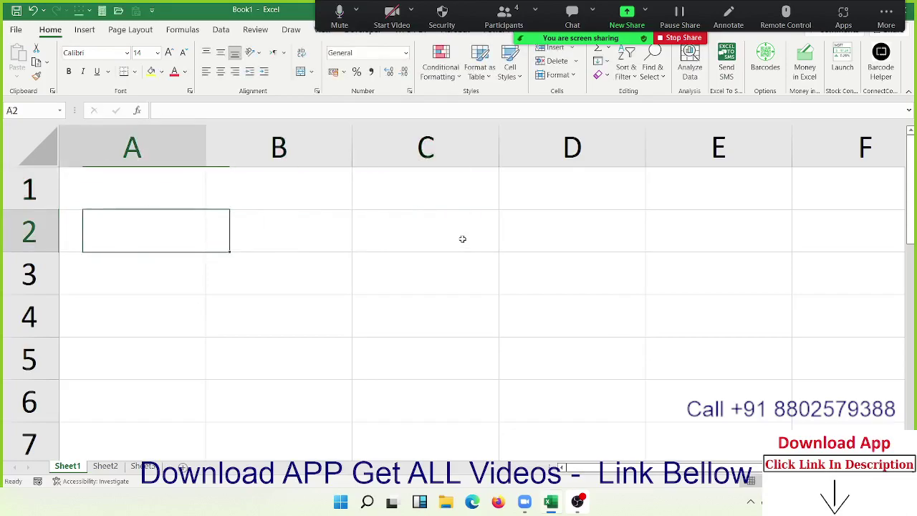
key(Up)
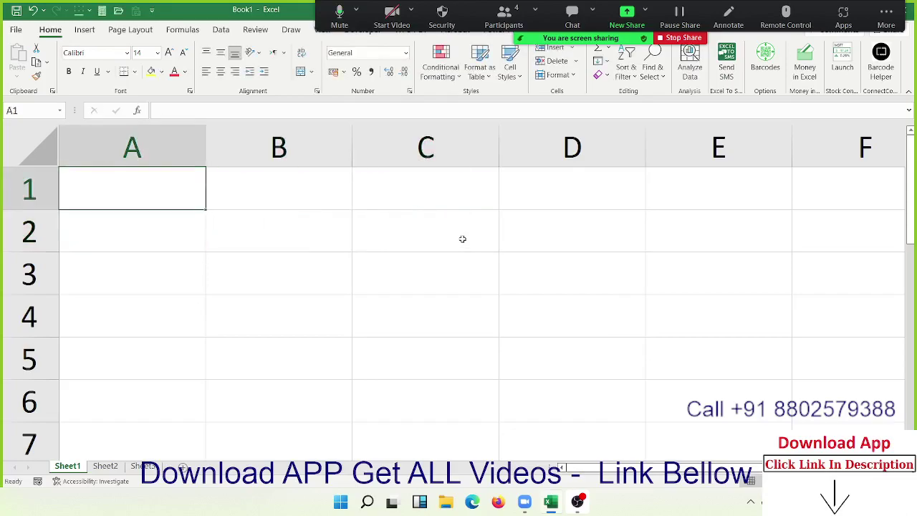
text(Cost)
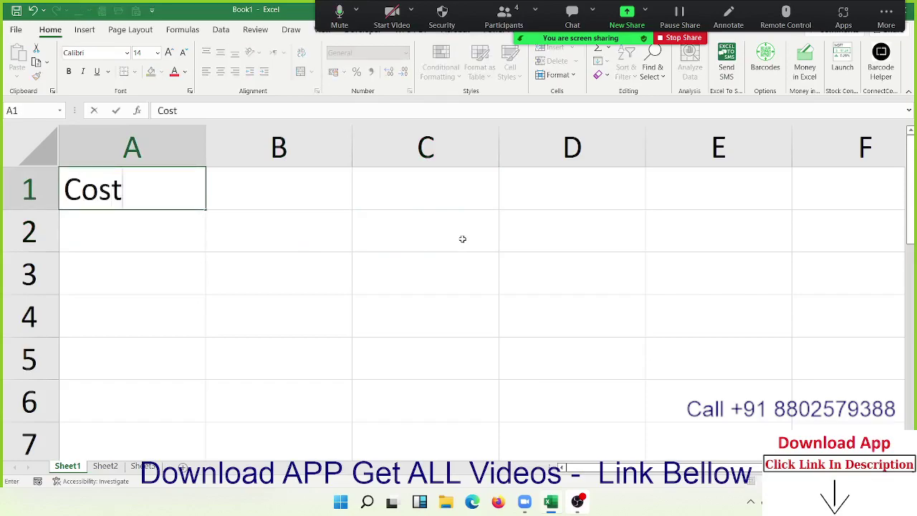
key(Return)
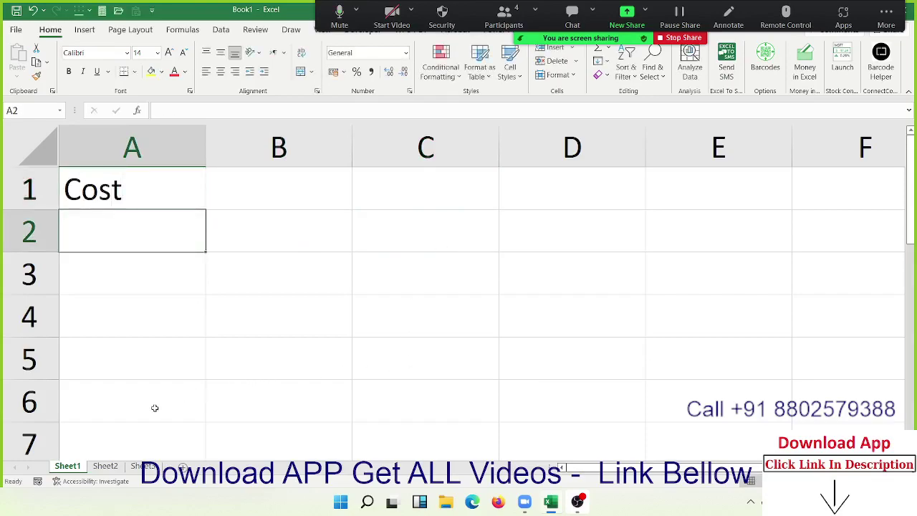
Step: Give A2:A6 the custom number format "MRP" 0
shift+click(153, 407)
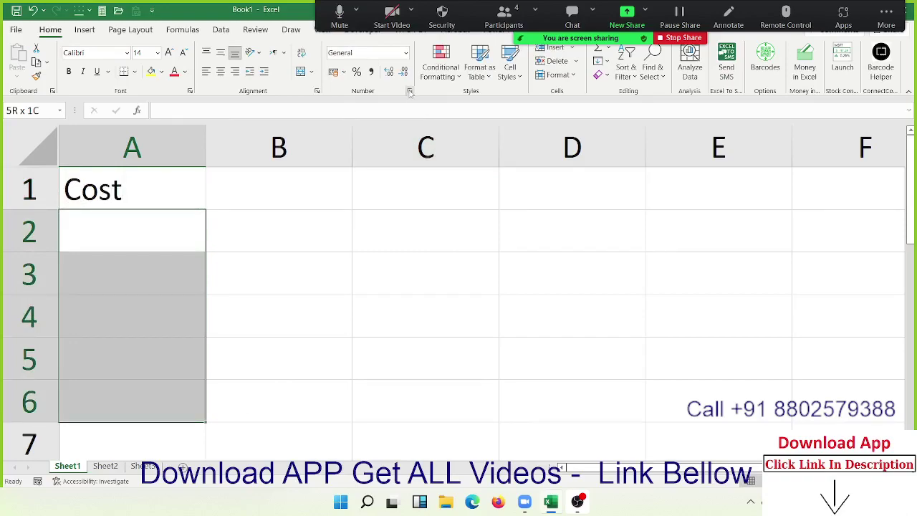
key(ctrl+1)
click(280, 287)
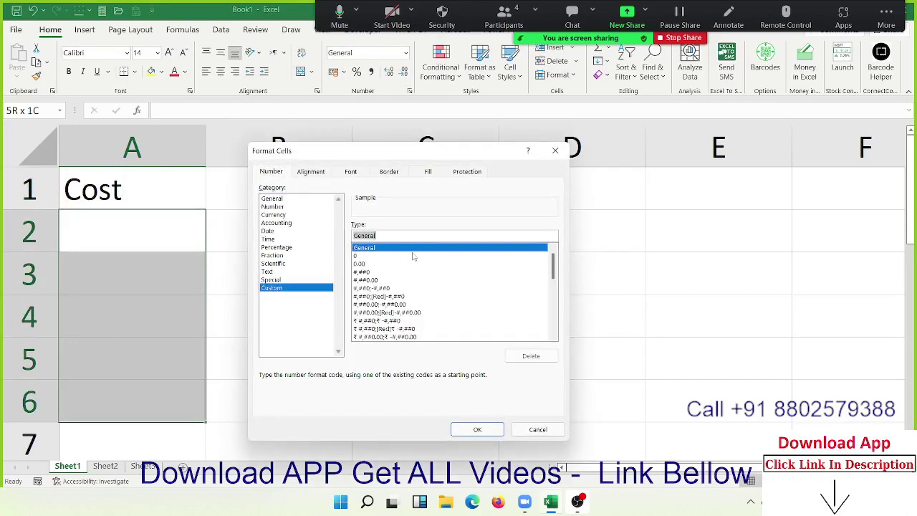
text("M)
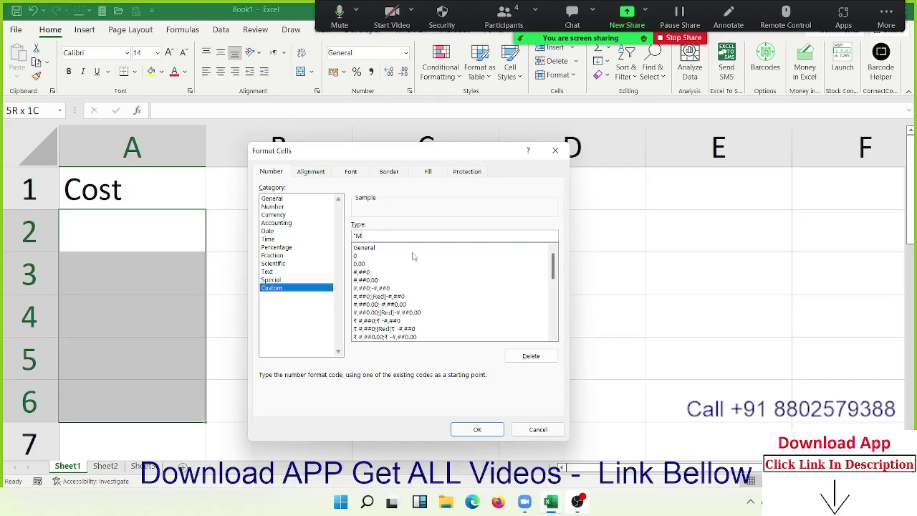
text(RP")
text(0)
key(Return)
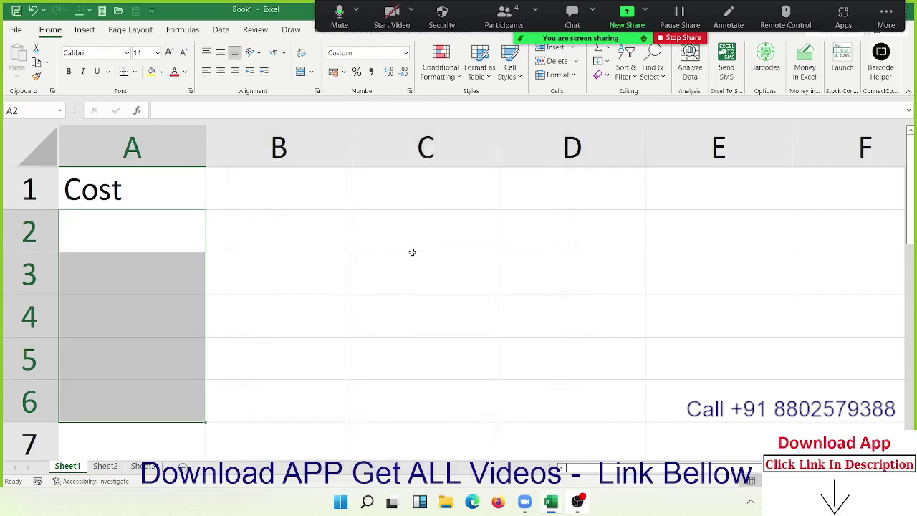
Step: Enter 500 in A2 so it displays as MRP 500
text(500)
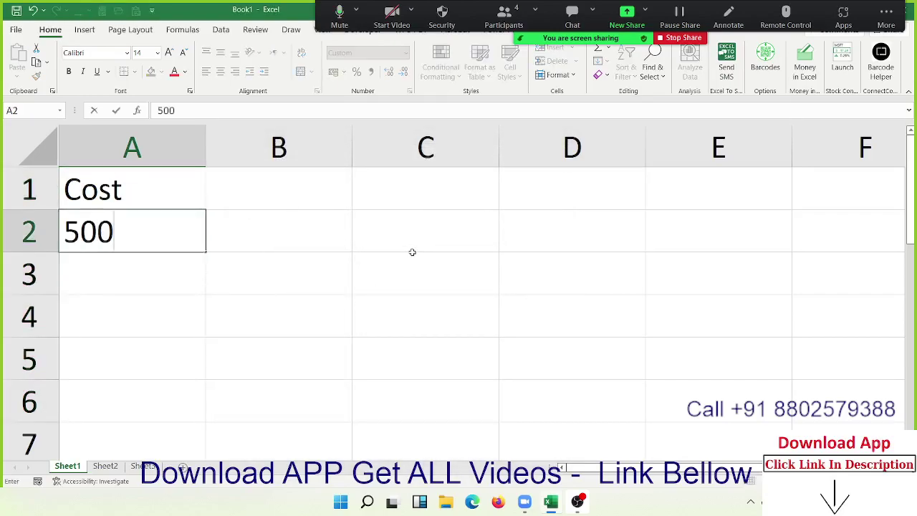
key(Return)
key(Up)
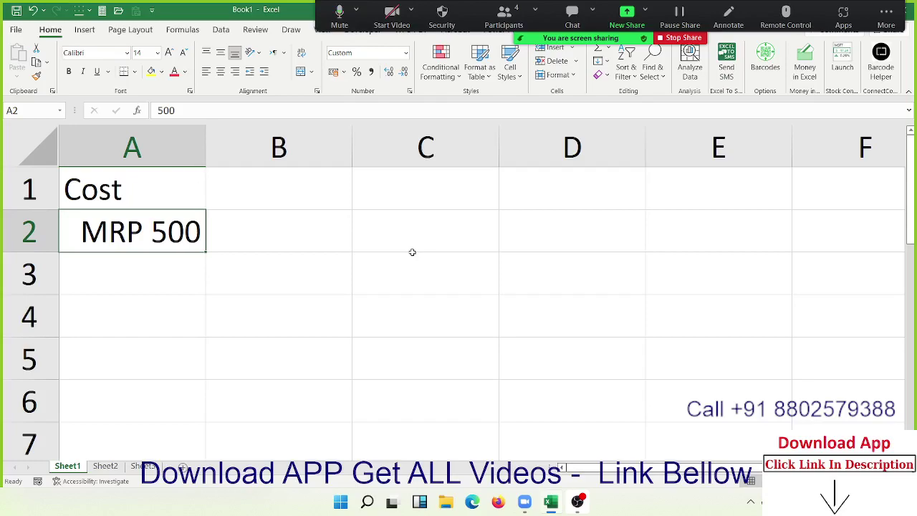
Step: Change A2:A7's custom format to just "MRP", so A2 shows only MRP
shift+click(180, 436)
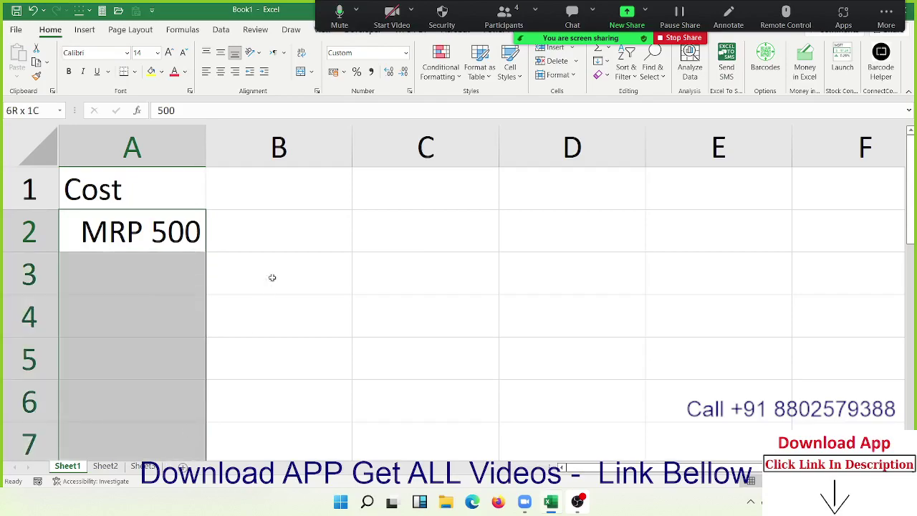
click(410, 91)
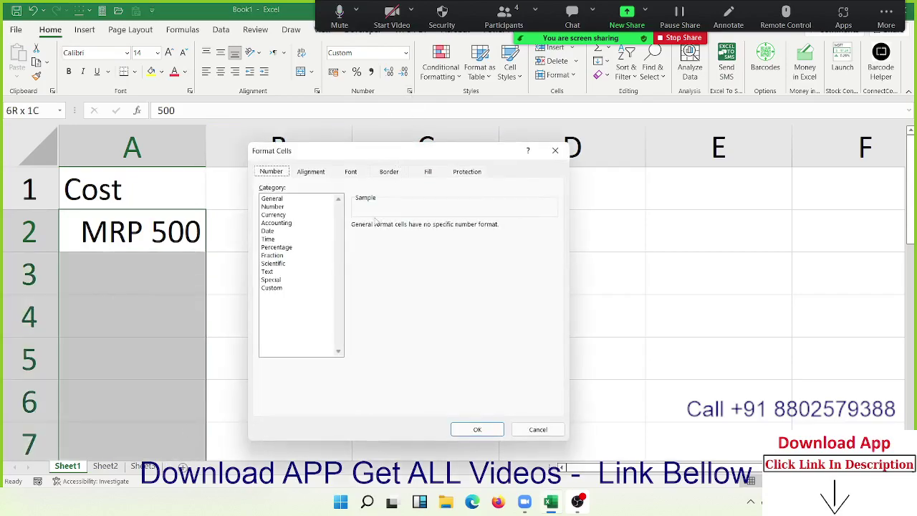
click(272, 288)
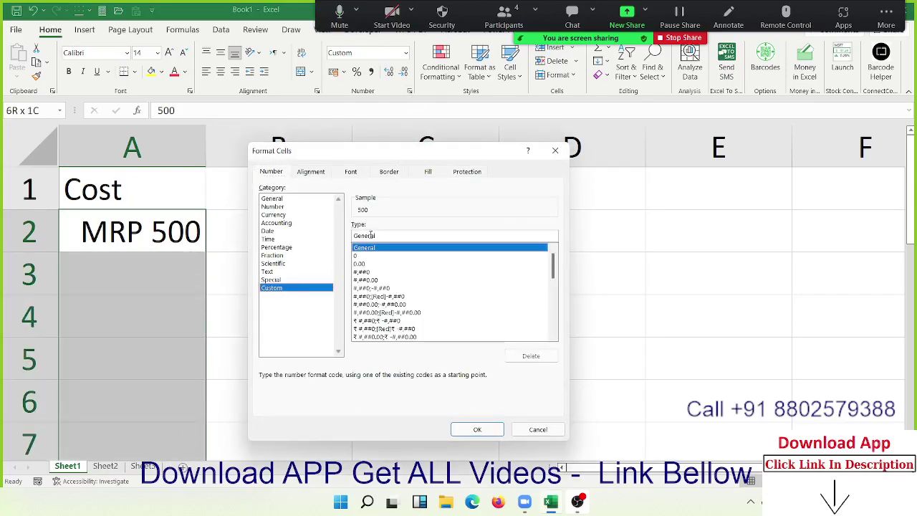
text(")
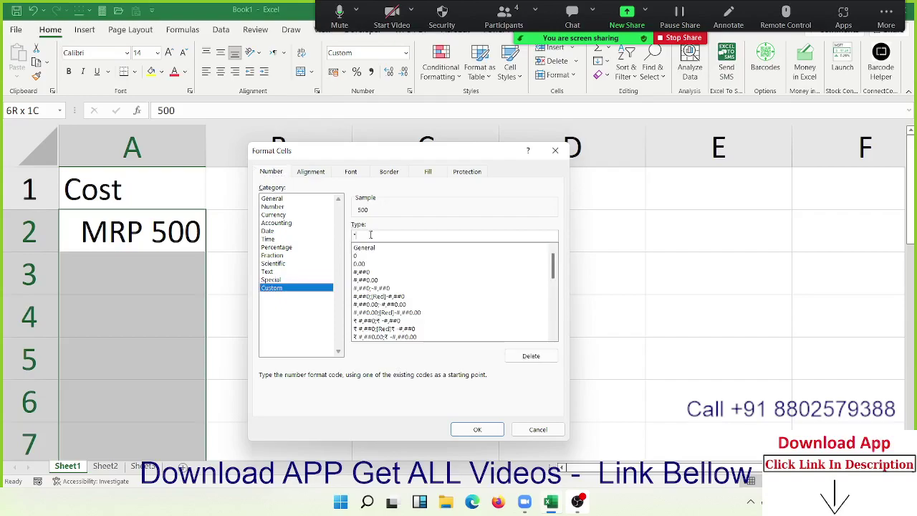
text(MRP)
text(")
key(Return)
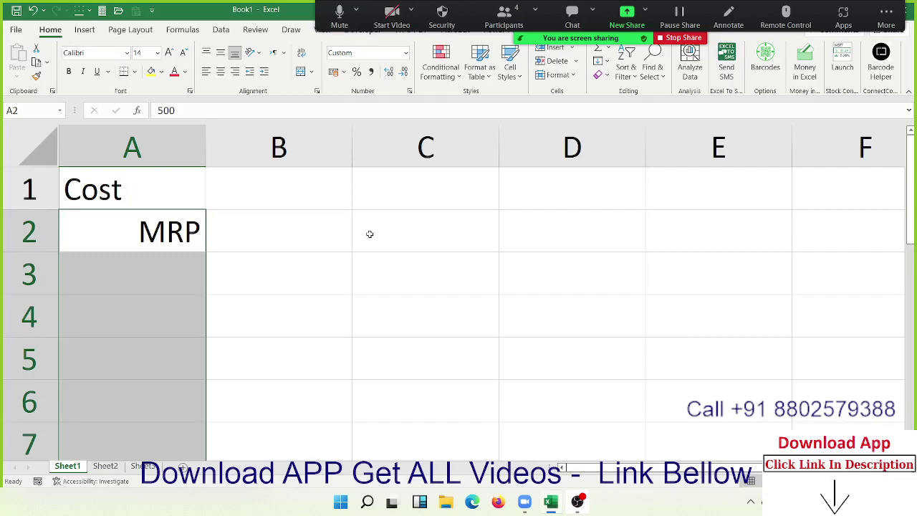
Step: Delete the 500 entry from A2
click(370, 234)
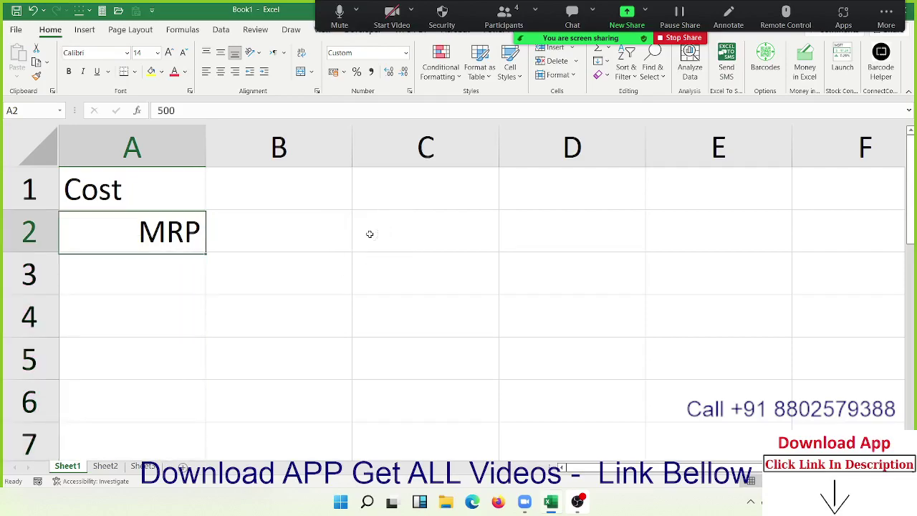
key(Right)
key(Left)
key(Delete)
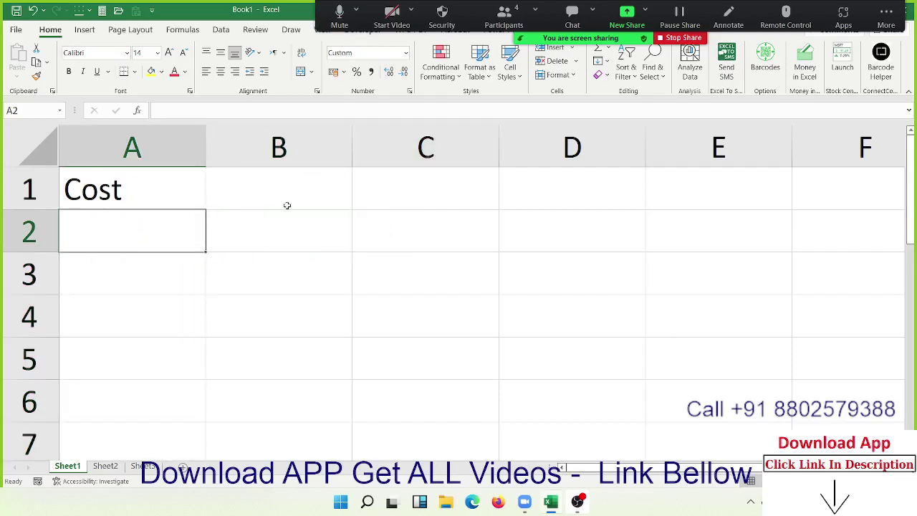
Step: Review the "MRP" format code in A2's Format Cells settings
click(410, 91)
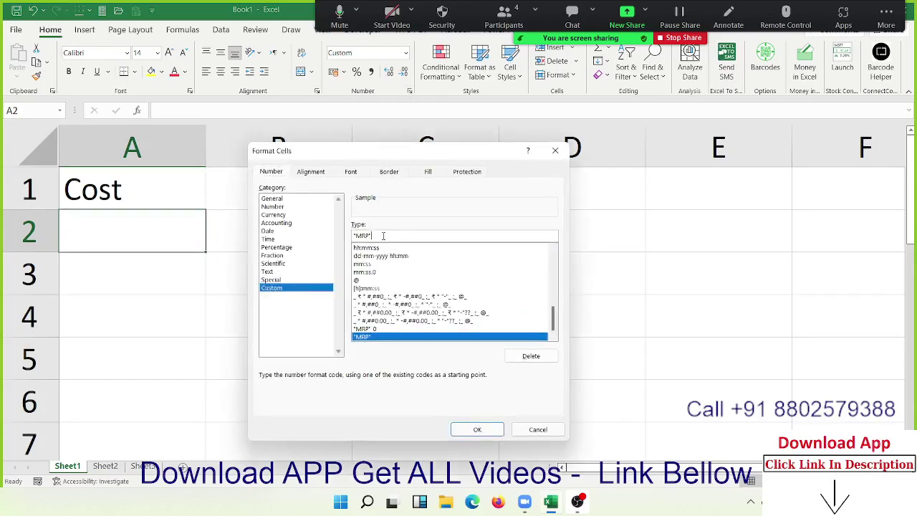
double_click(362, 236)
key(Return)
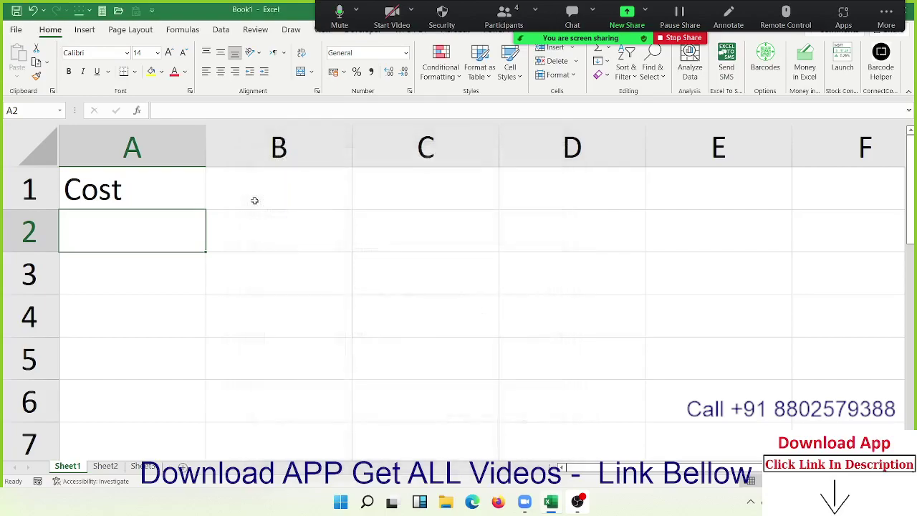
Step: Re-enter 500 in A2 and -600 in A3, which displays as -MRP
key(Up)
key(Down)
text(500)
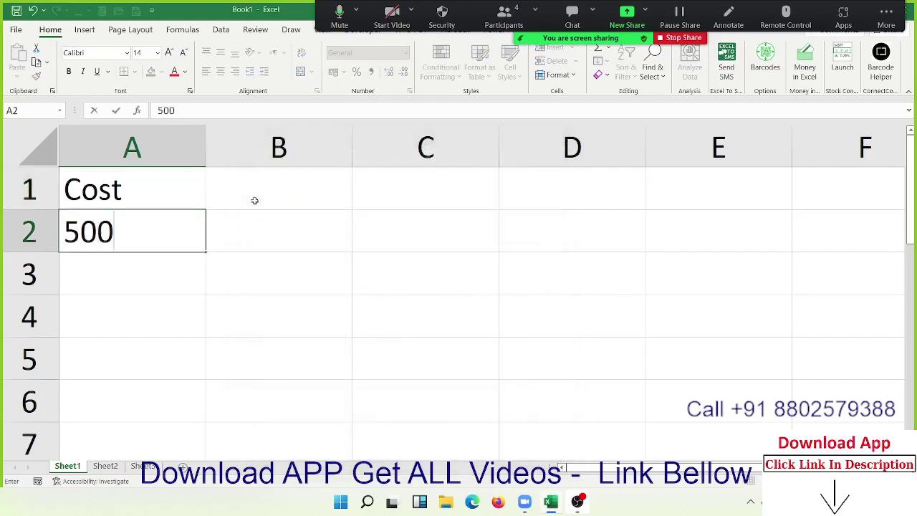
key(Return)
text(-6)
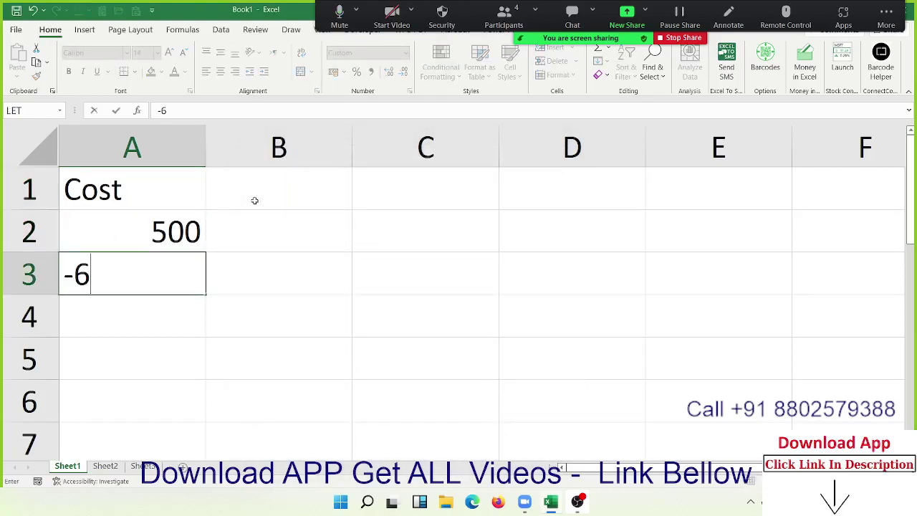
text(00)
key(Return)
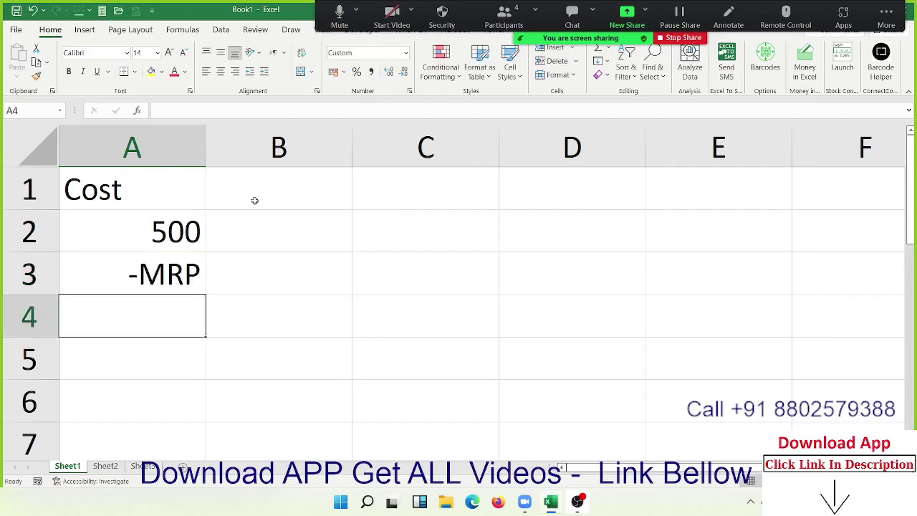
key(Up)
key(Up)
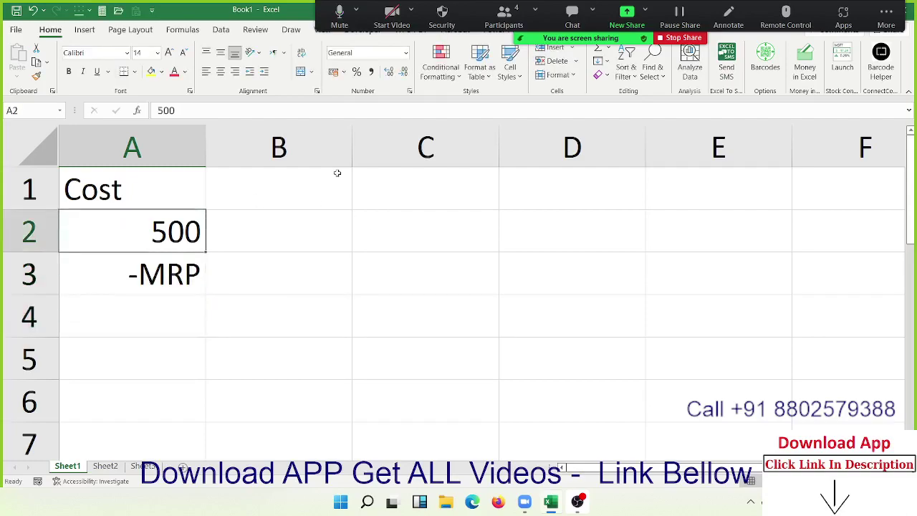
Step: Format-paint A2's formatting onto A3:A5 so A3 shows -600 plainly
click(36, 76)
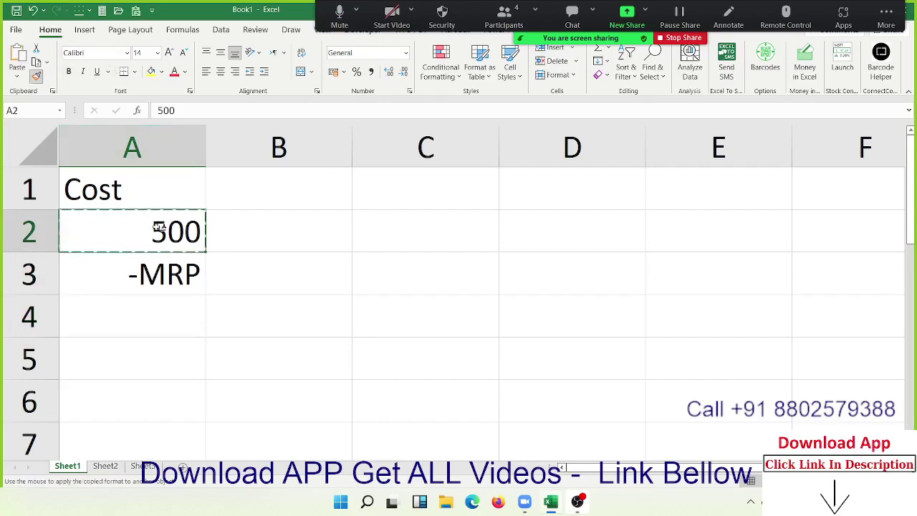
drag(163, 268, 153, 390)
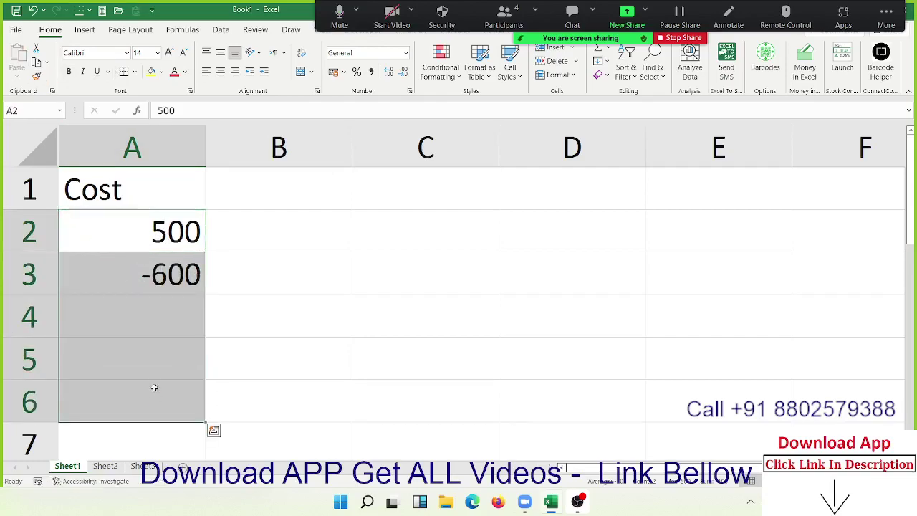
click(159, 319)
Step: Enter 0 in A4 and N/a in A5, correcting a typo in A5
text(0)
key(Return)
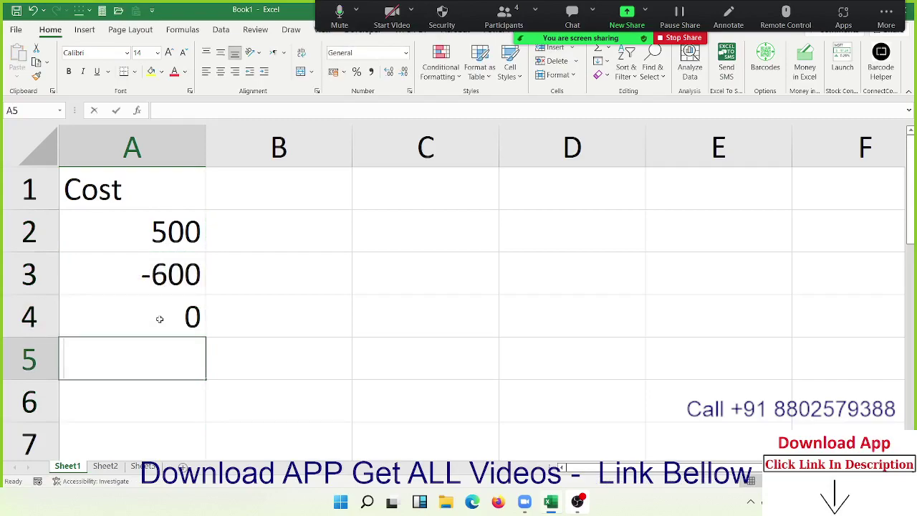
text(N?)
key(Return)
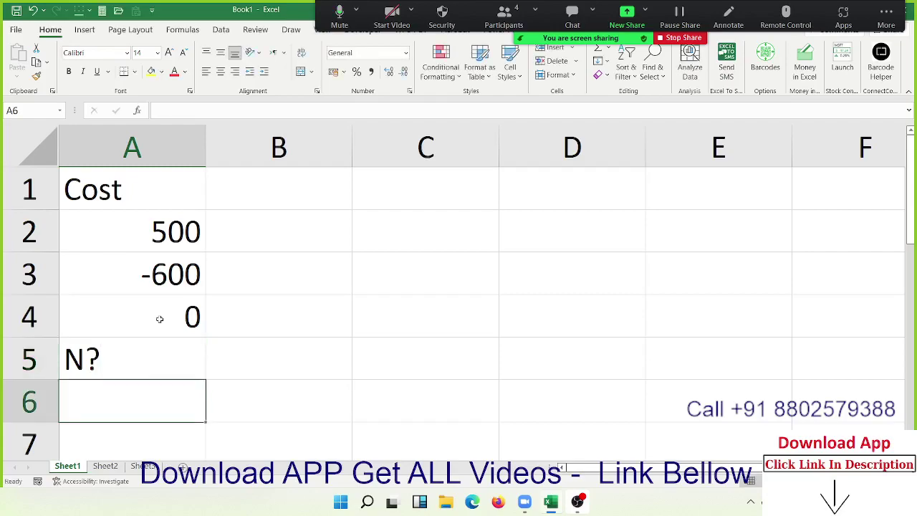
double_click(111, 367)
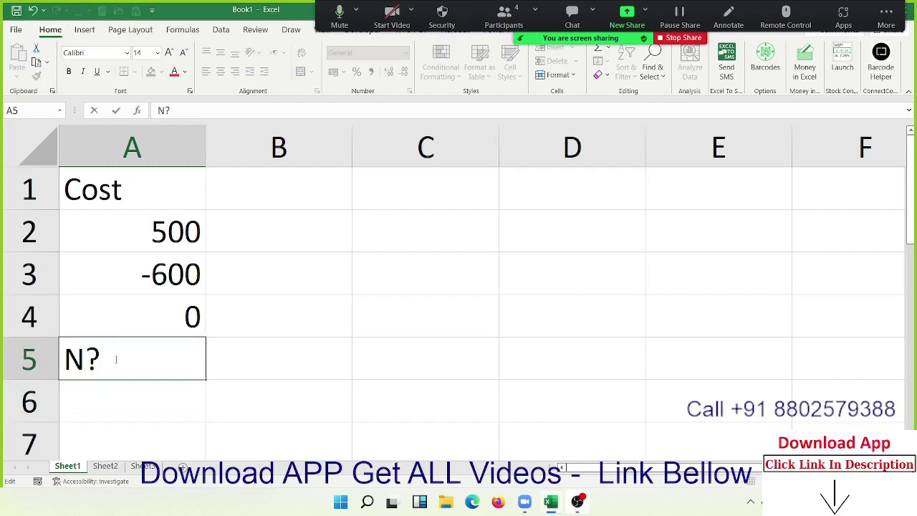
key(BackSpace)
text(/a)
key(Return)
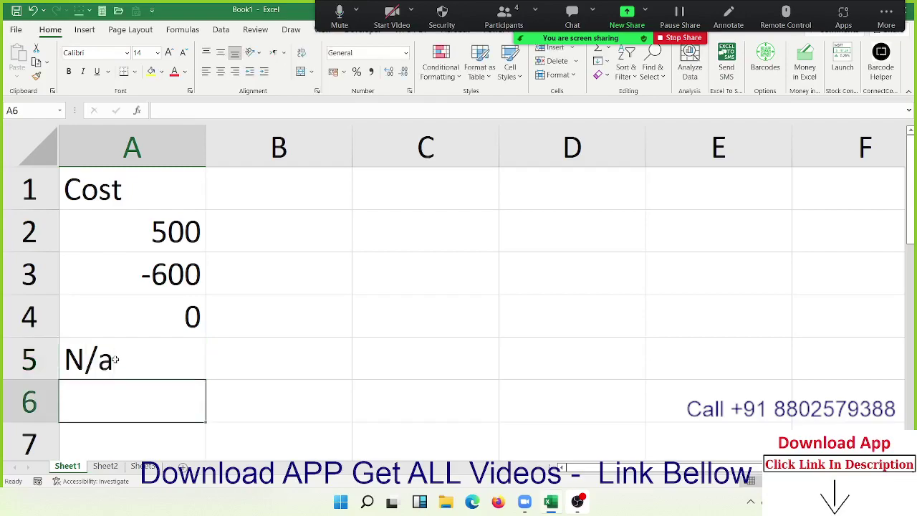
Step: Select the Cost values A2:A7 and bring up the Format Cells number settings
key(Up)
key(Up)
key(Up)
key(Up)
key(shift+Down)
key(shift+Down)
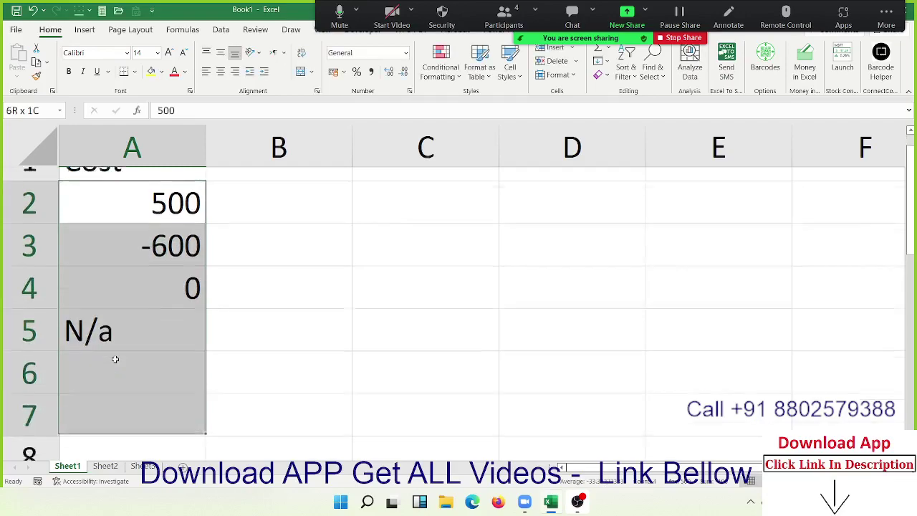
drag(115, 360, 107, 360)
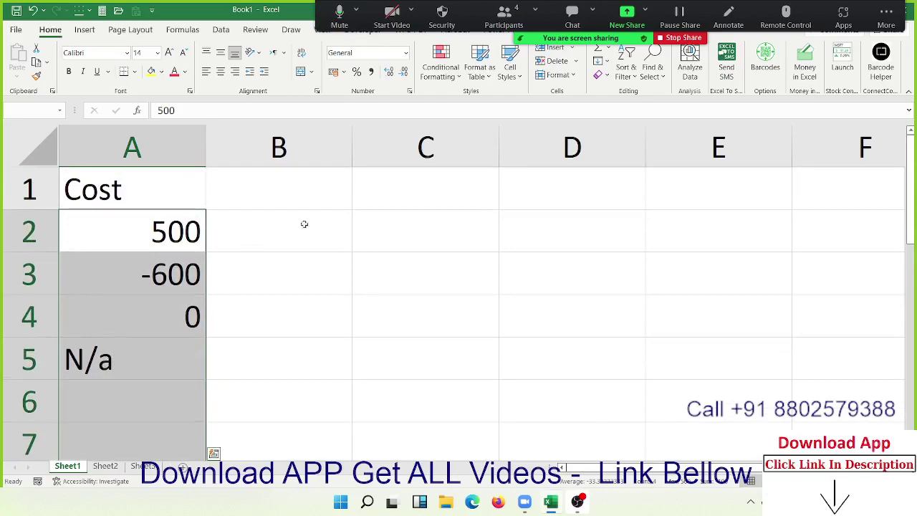
click(410, 91)
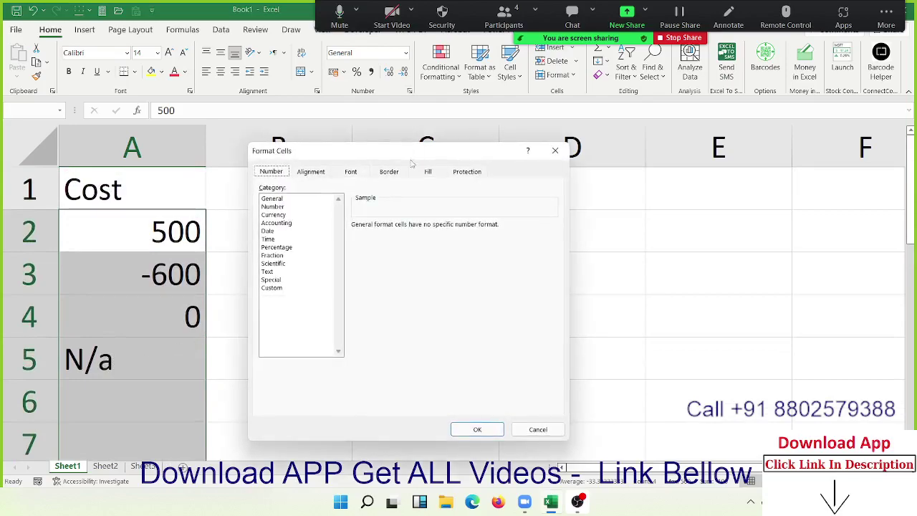
Step: Replace General with the custom format "MRP" 0;"Dis" 0;"Free";@ for the Cost cells
click(284, 288)
double_click(366, 236)
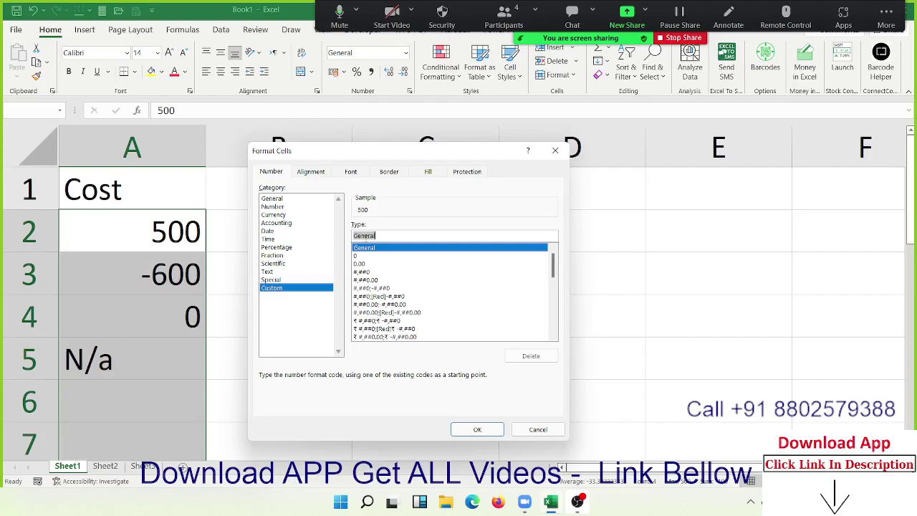
key(BackSpace)
text(")
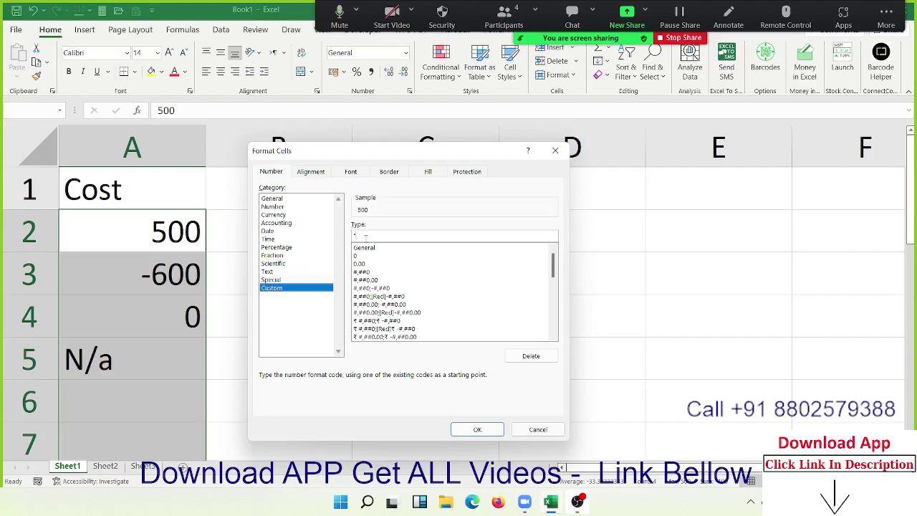
text(MRP)
text(" 0 ;)
text(Dis" 0 ; ")
text(Tr)
text(ee)
text(" ; @)
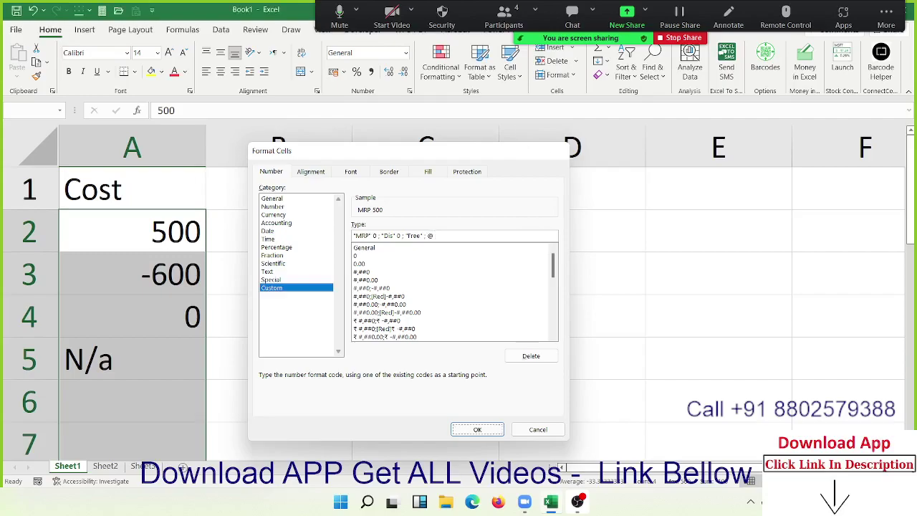
key(Return)
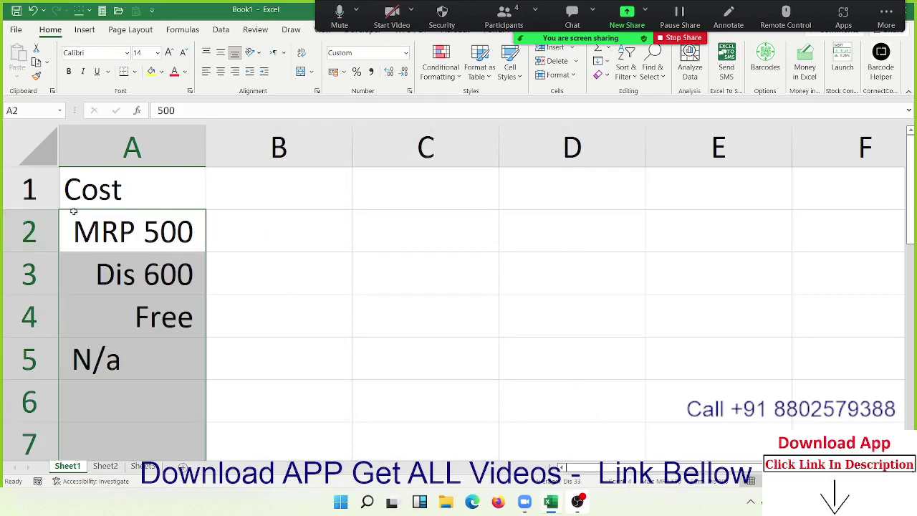
Step: Check the stored values behind MRP 500, Dis 600, Free and N/a, then go to Sheet2
click(125, 232)
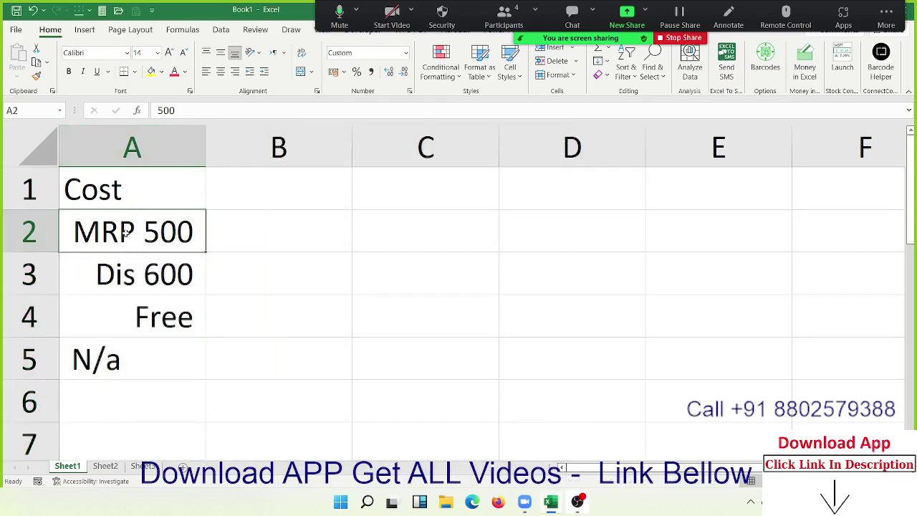
click(129, 278)
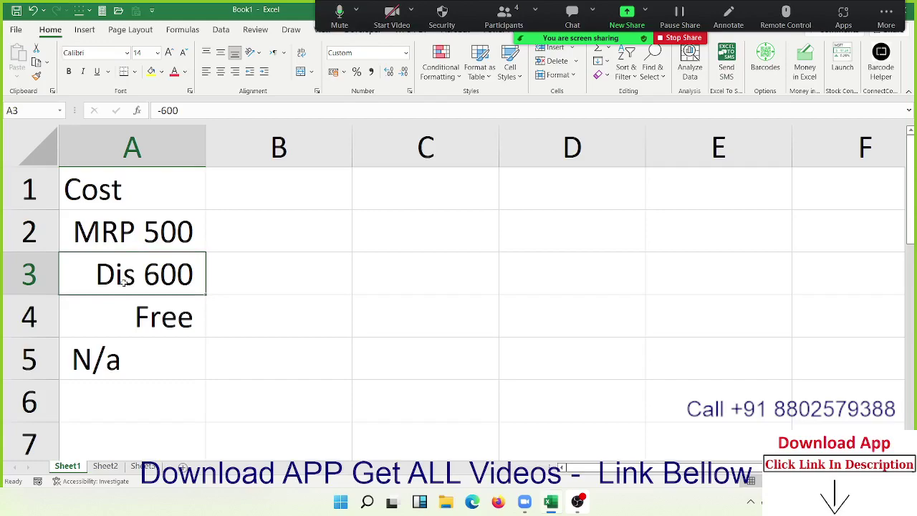
click(127, 308)
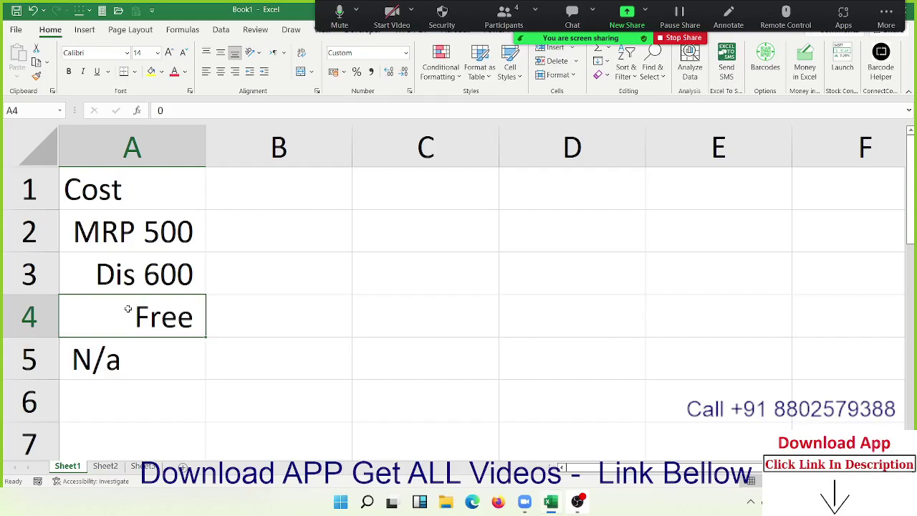
click(136, 375)
drag(141, 368, 139, 234)
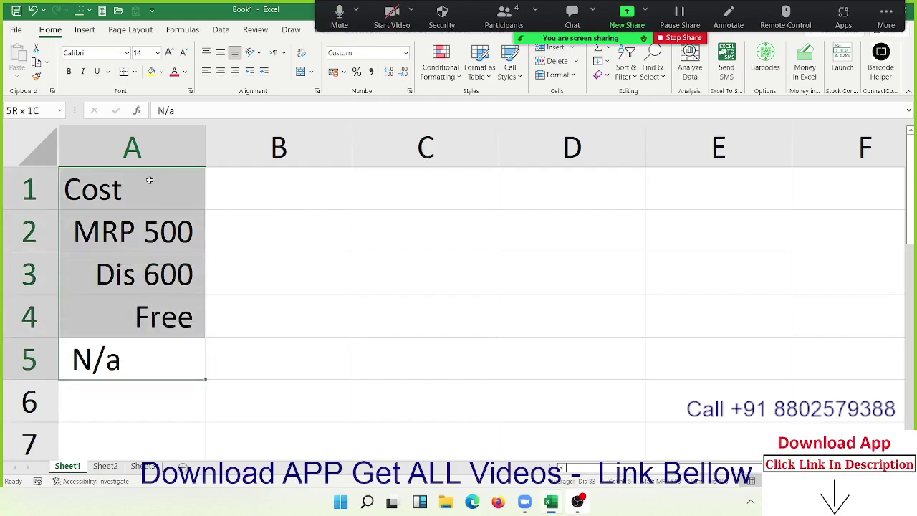
click(109, 467)
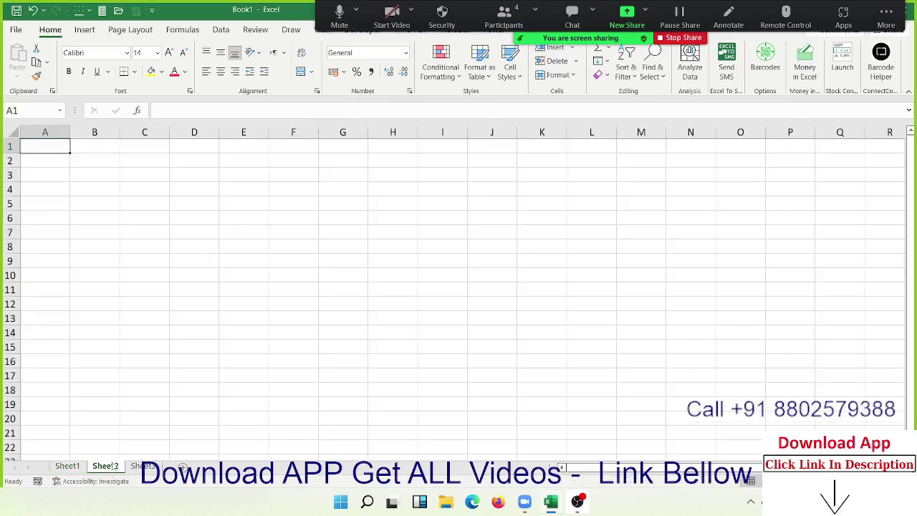
Step: Enter the Name header in A1 and fill a list of names down to A12
text(Name)
key(Return)
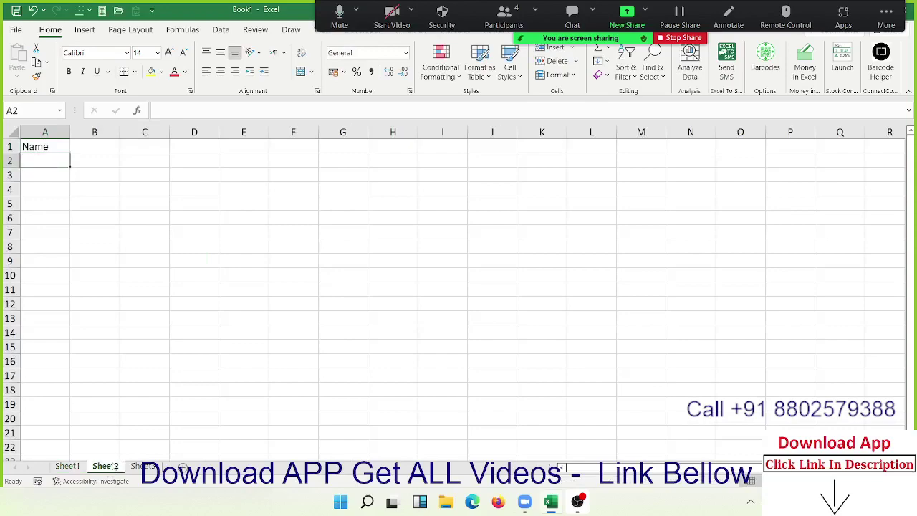
text(Puja)
click(56, 187)
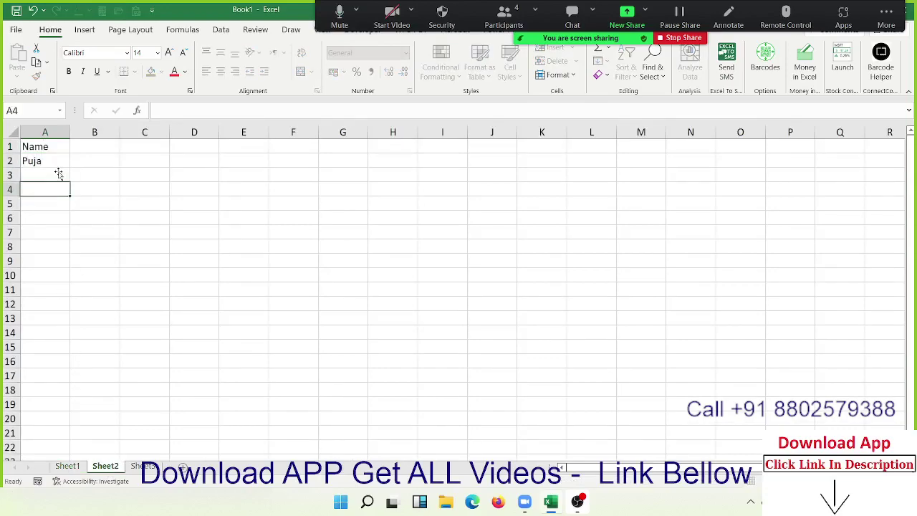
click(61, 160)
drag(70, 166, 68, 319)
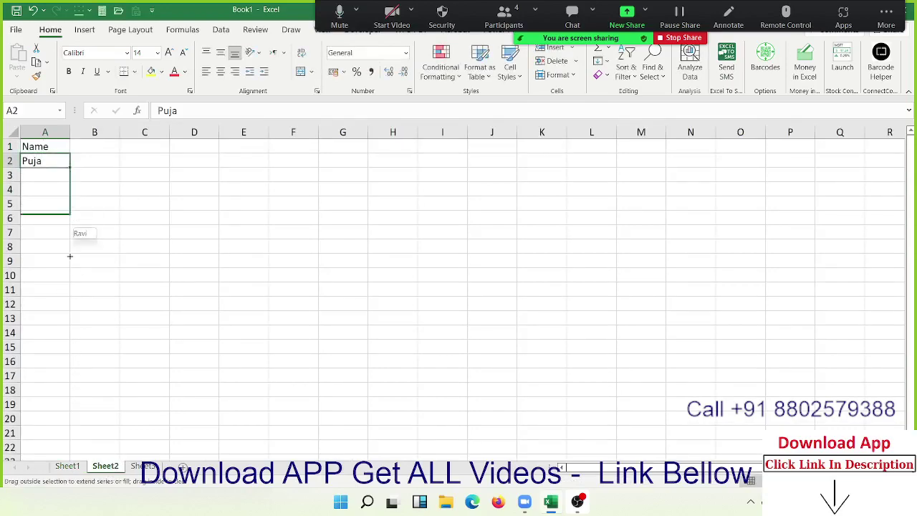
Step: Enter 1/7/2022 in B1 and fill daily dates across row 1 to 16-Aug
click(79, 145)
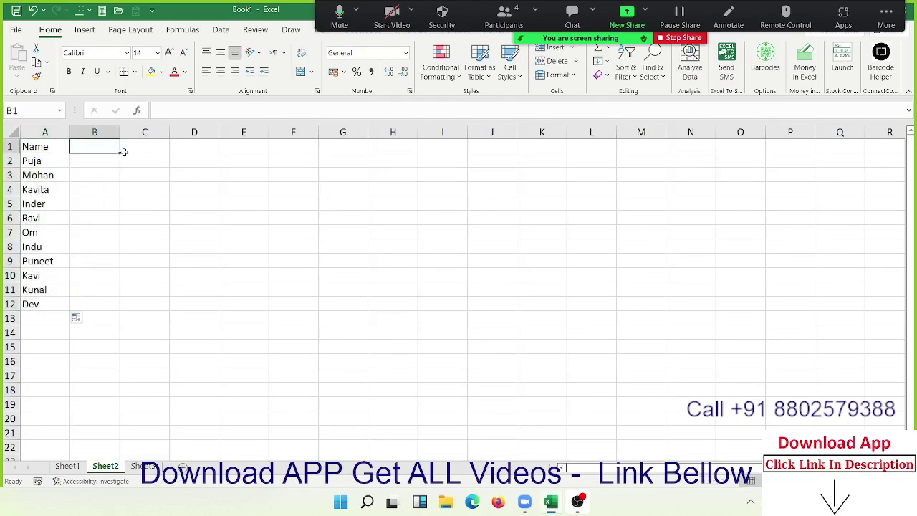
text(1)
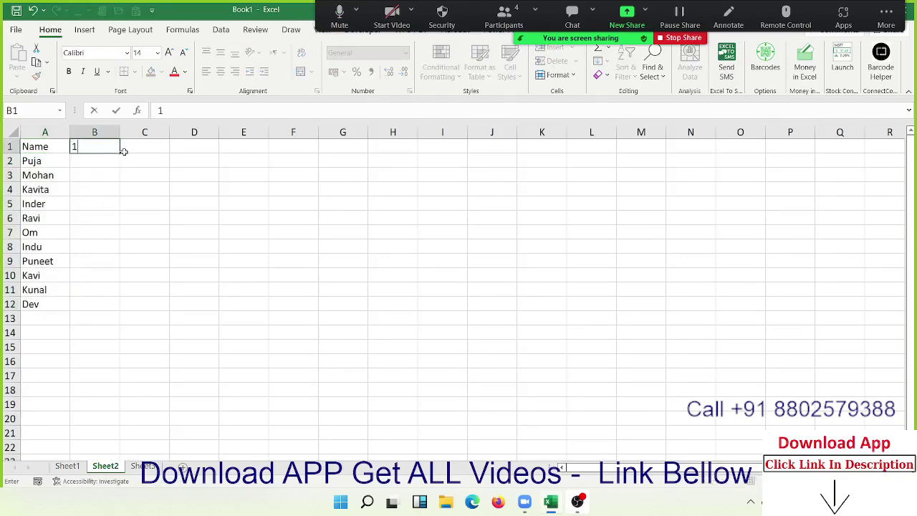
text(/7/2022)
key(Return)
key(Up)
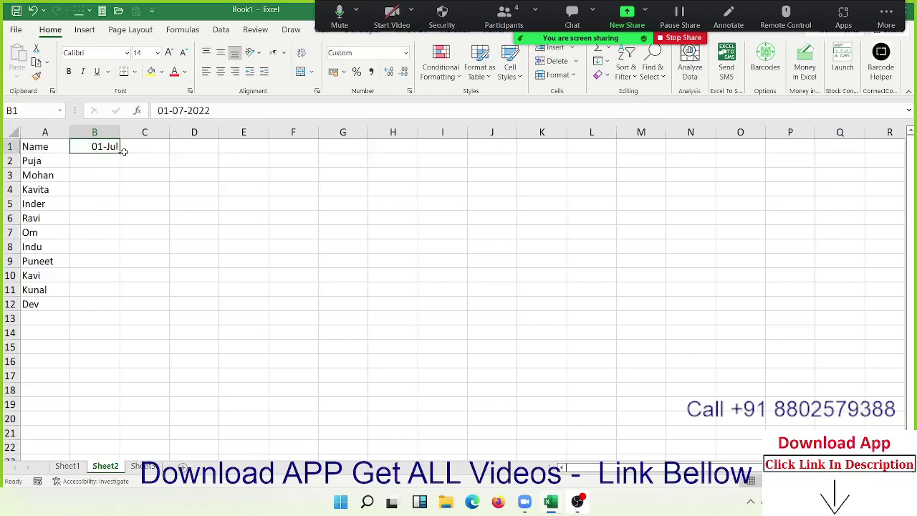
mouse_move(123, 151)
mouse_down()
mouse_move(818, 172)
mouse_move(914, 159)
mouse_move(817, 157)
mouse_up()
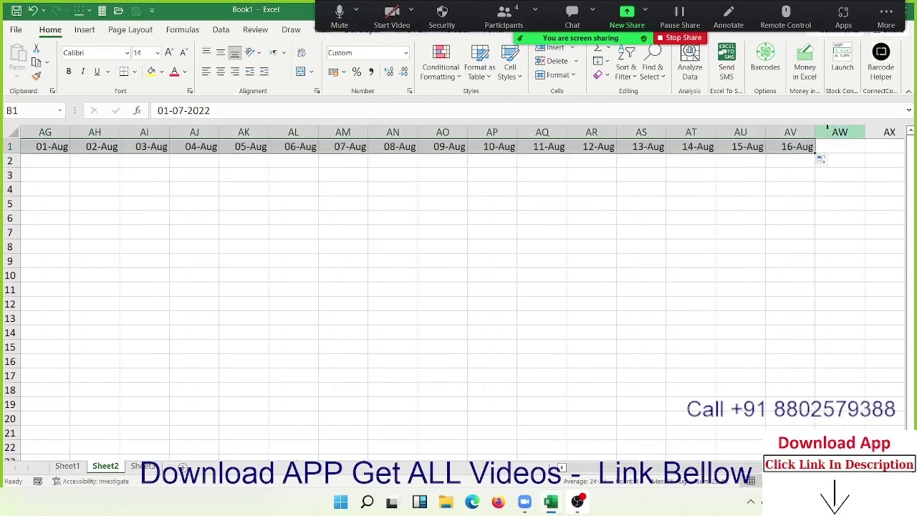
click(801, 146)
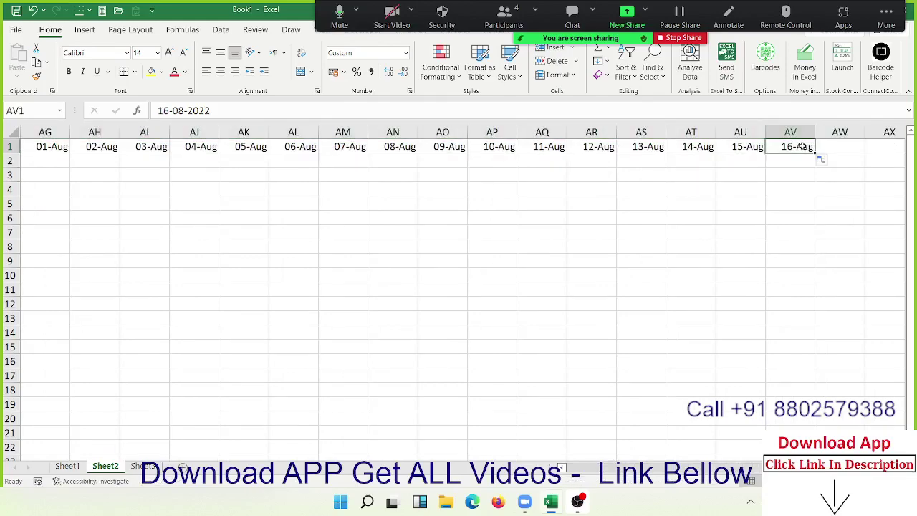
key(shift+Left)
key(shift+Left)
key(shift+Left)
key(shift+Left)
key(shift+Left)
key(shift+Left)
key(shift+Left)
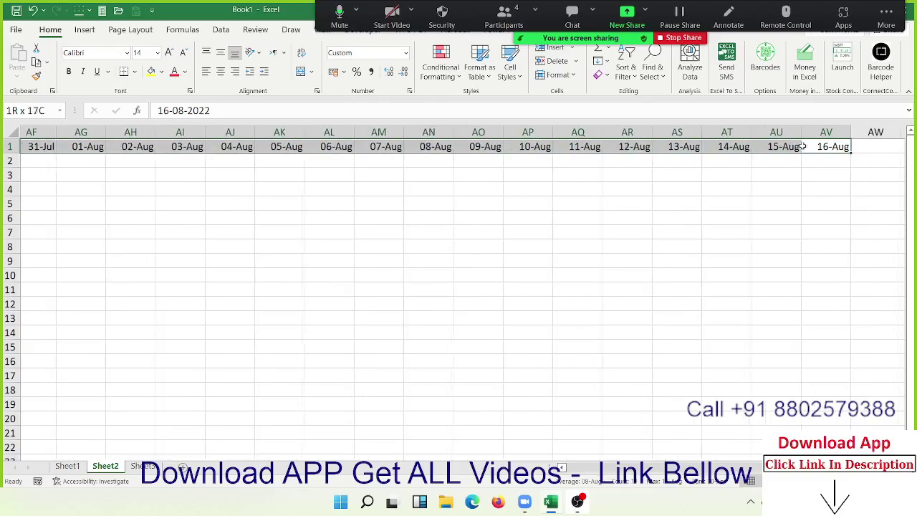
key(shift+Left)
key(shift+Right)
key(shift+Right)
key(shift+Right)
key(shift+Right)
key(shift+Left)
key(shift+Left)
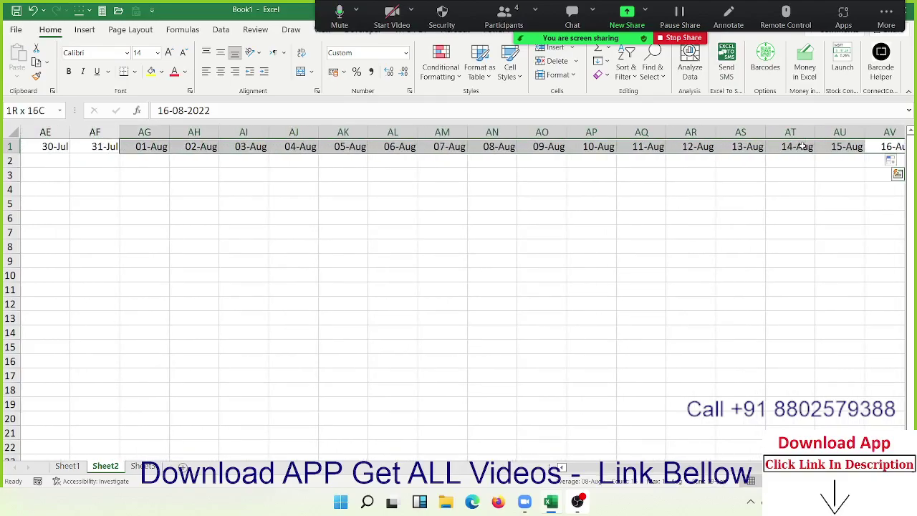
key(Right)
key(ctrl+Home)
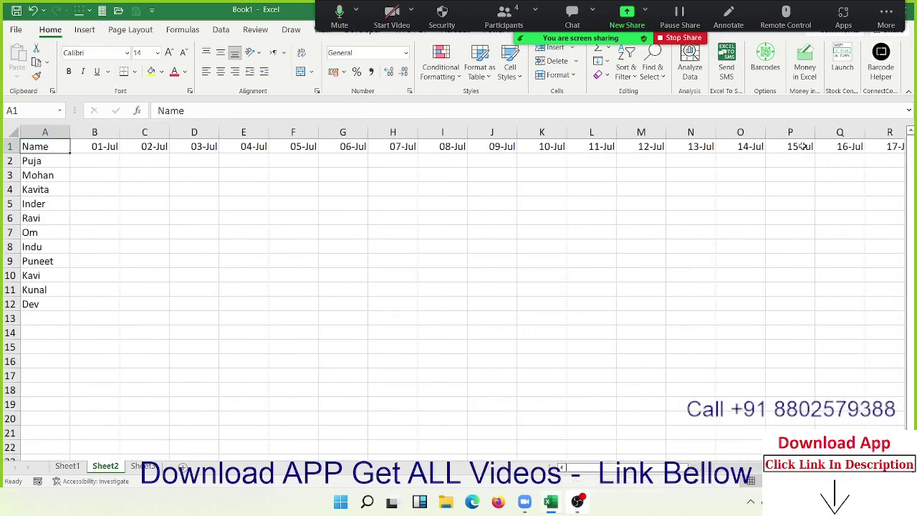
key(Right)
key(Down)
Step: Enter =RANDBETWEEN(0,9) in B2
text(=r)
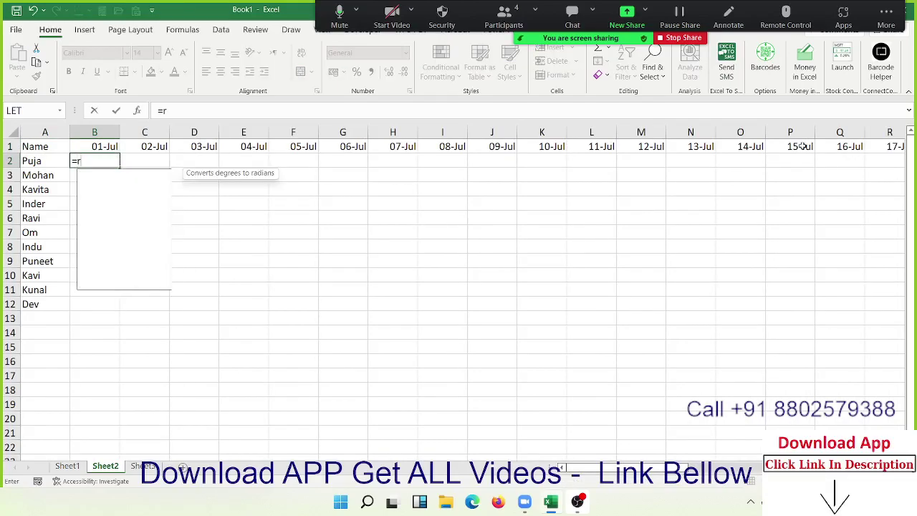
text(a)
key(Down)
key(Down)
key(Down)
key(Tab)
text(0)
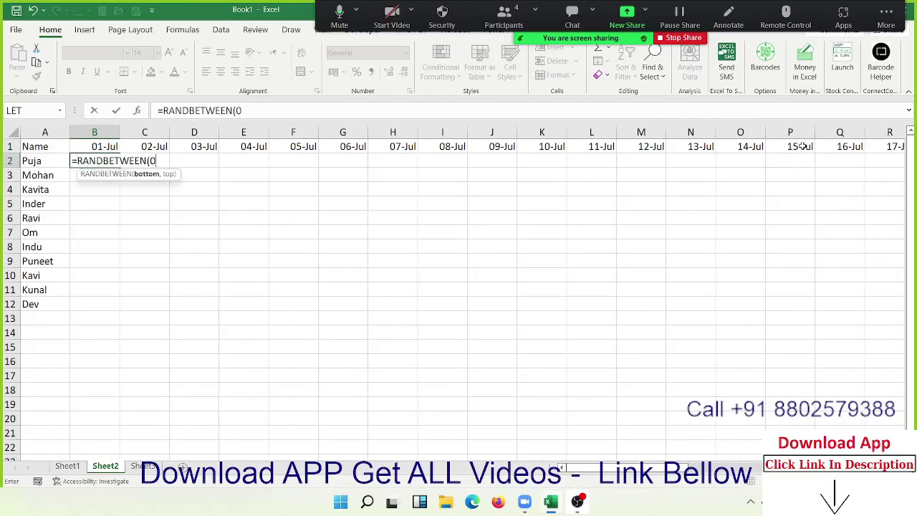
text(,9)
key(Return)
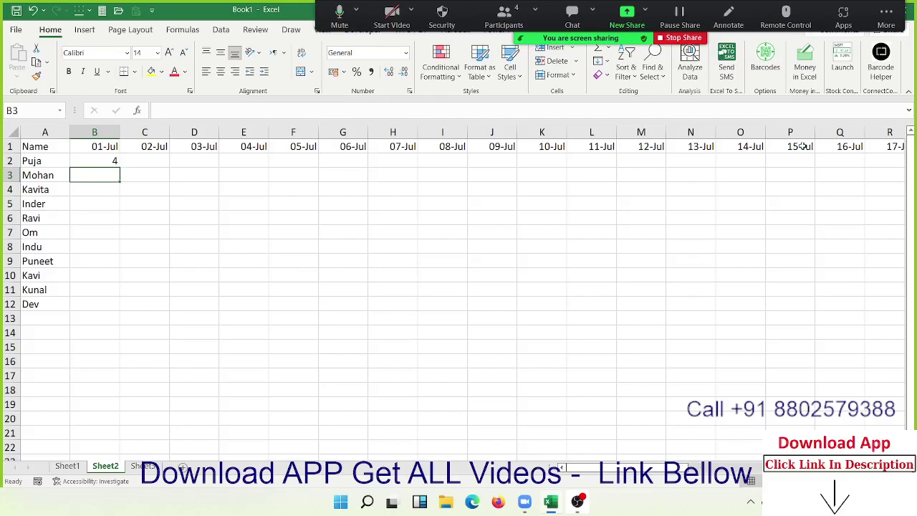
Step: Fill the formula through B2:AF12 and paste the grid back as fixed values
key(Up)
key(Up)
key(ctrl+Right)
mouse_move(839, 162)
mouse_down()
mouse_move(79, 162)
mouse_move(40, 304)
mouse_up()
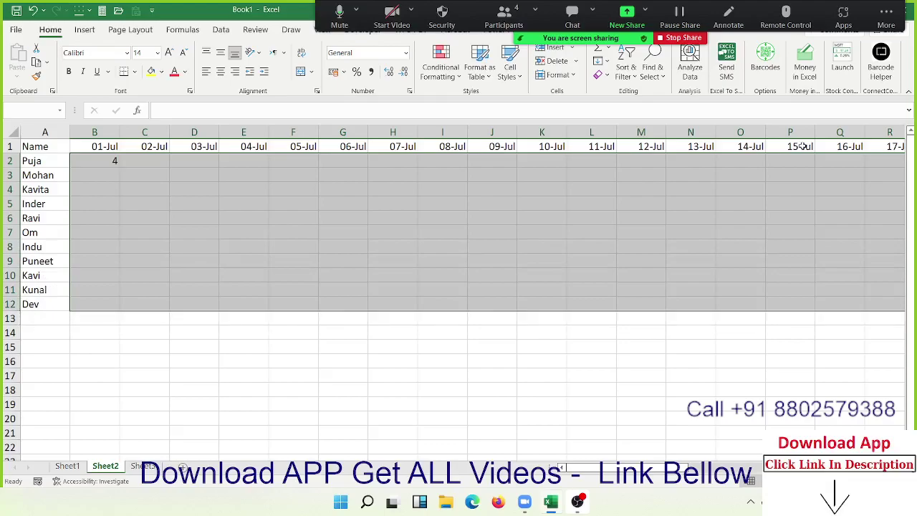
key(ctrl+r)
key(ctrl+d)
key(ctrl+c)
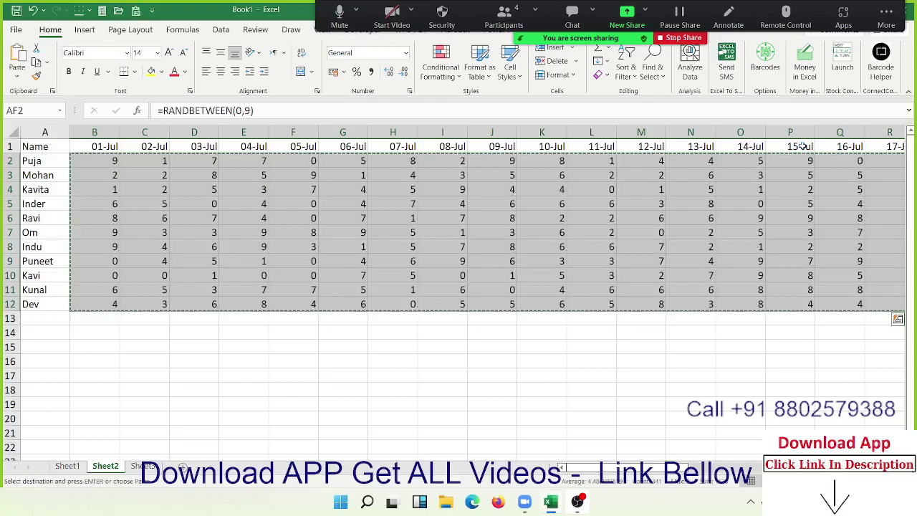
click(18, 76)
click(15, 167)
Step: Check the digits in the grid, then reselect B2:AF12
scroll(287, 229, right, 10)
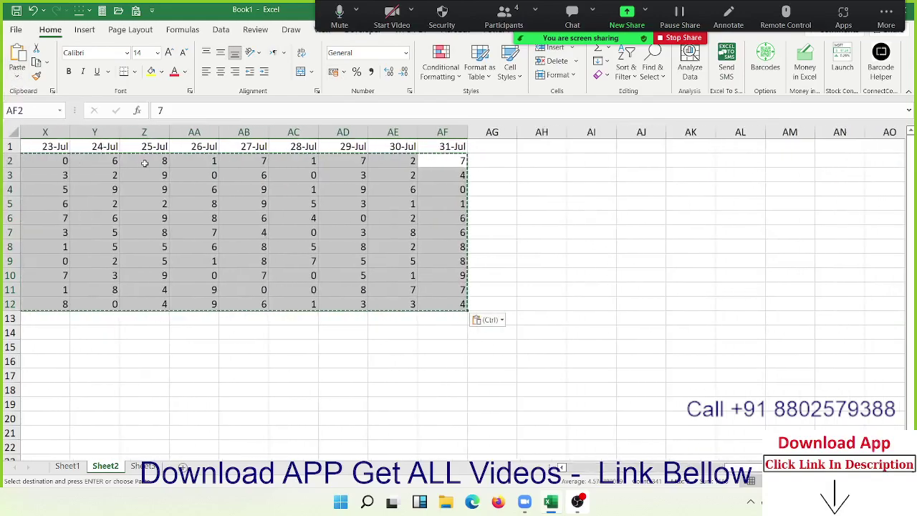
click(165, 175)
key(Home)
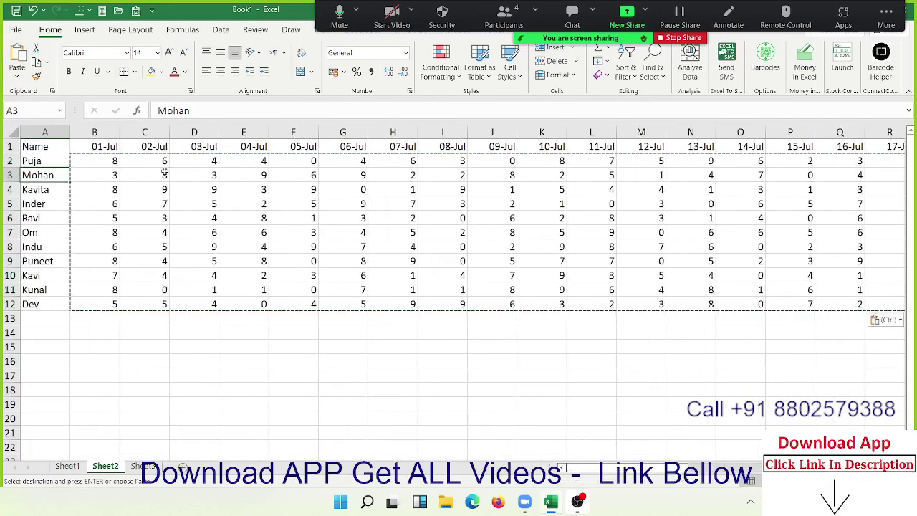
key(Escape)
key(Right)
key(Right)
key(Right)
key(Right)
key(Right)
key(Right)
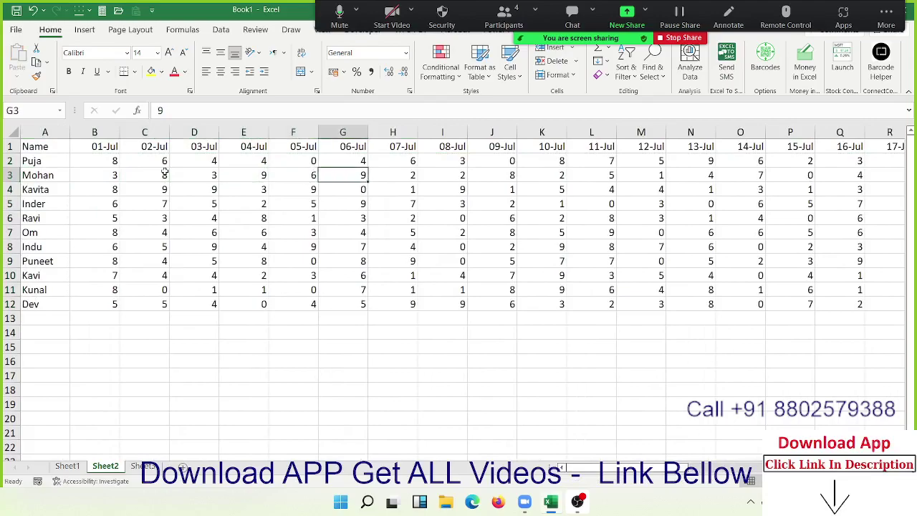
key(Down)
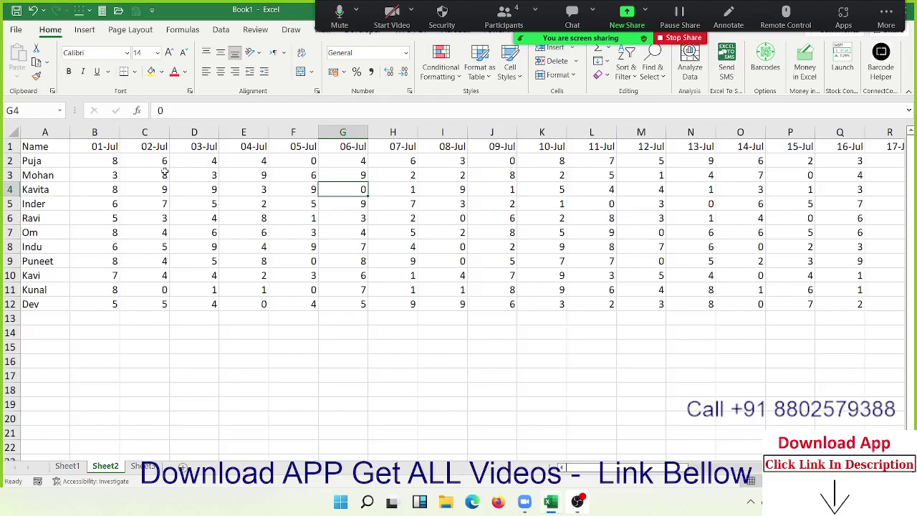
key(Up)
key(Up)
key(Left)
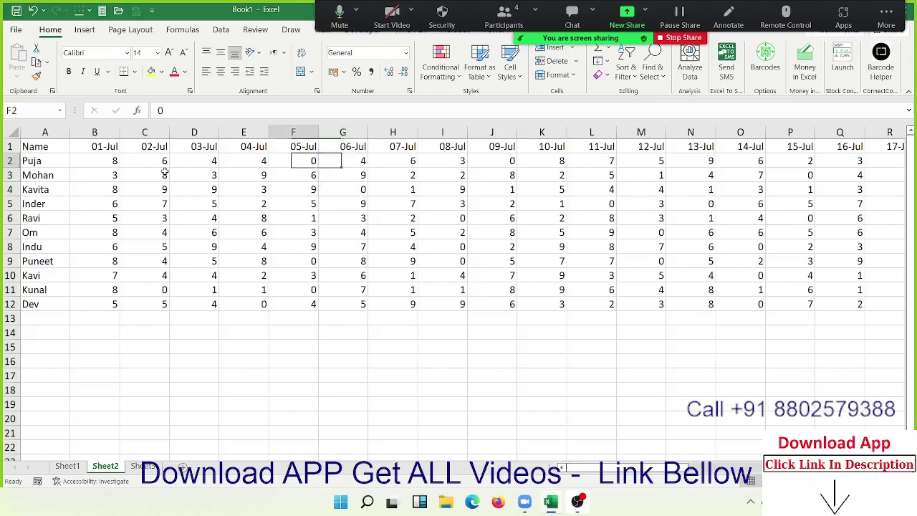
key(Left)
key(Left)
key(Left)
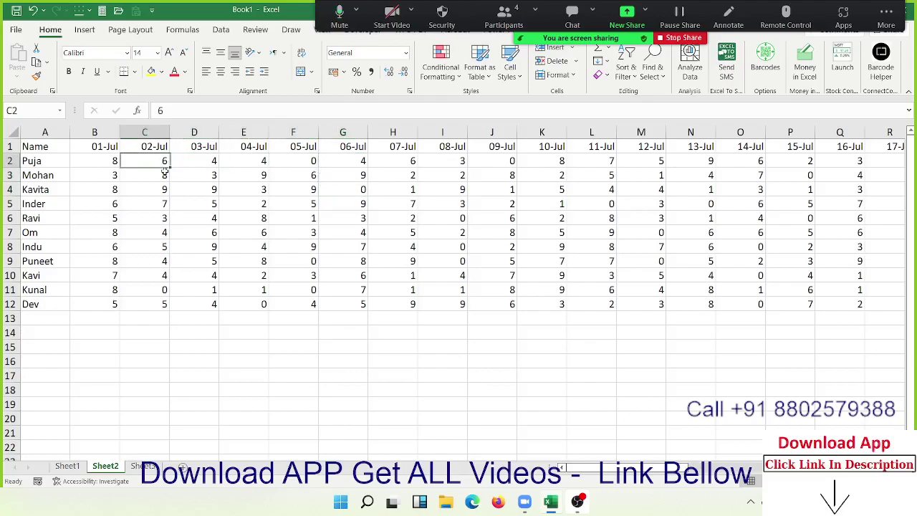
key(Left)
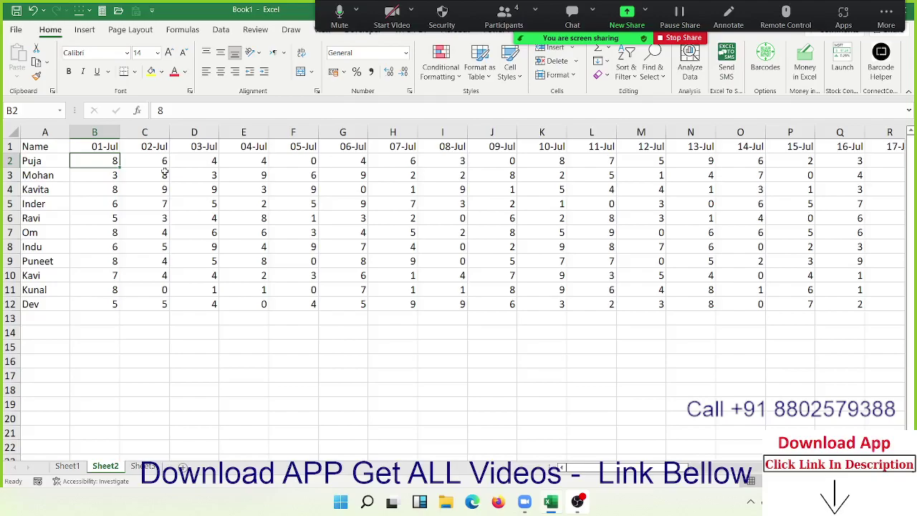
key(ctrl+shift+Right)
key(ctrl+shift+Down)
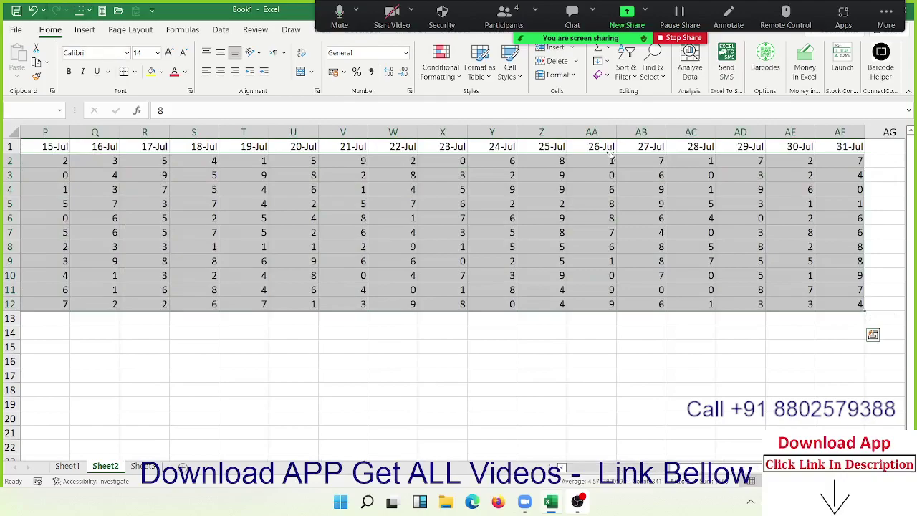
Step: Apply the custom format "P";;"A" to B2:AF12 so nonzero digits show P, zeros A
click(409, 91)
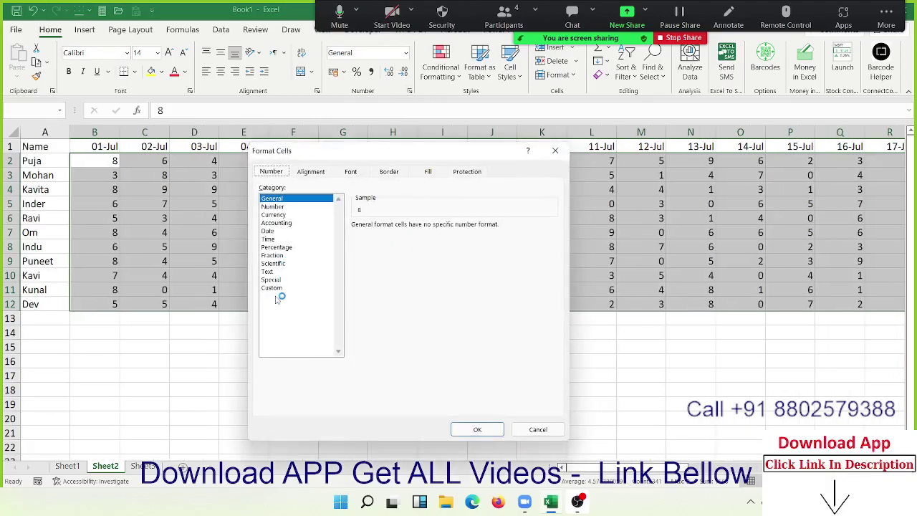
click(276, 287)
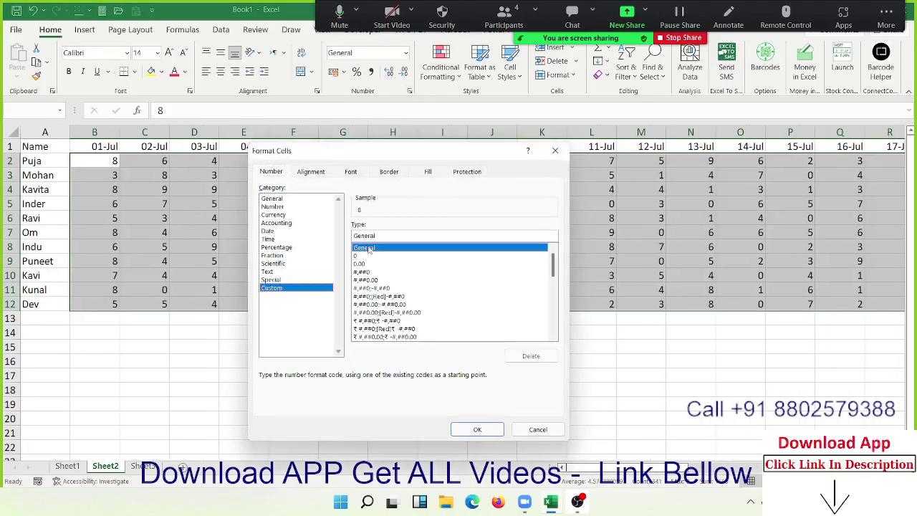
double_click(373, 236)
text(")
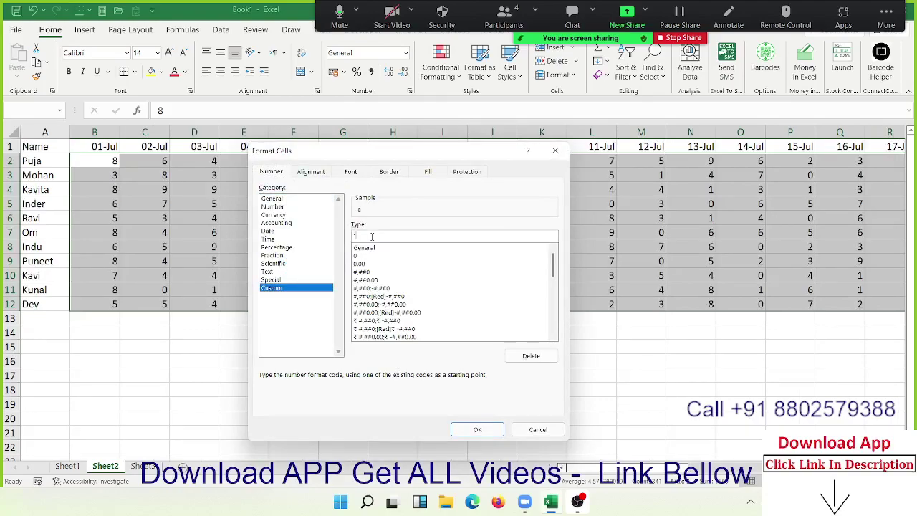
text(P")
drag(377, 157, 451, 170)
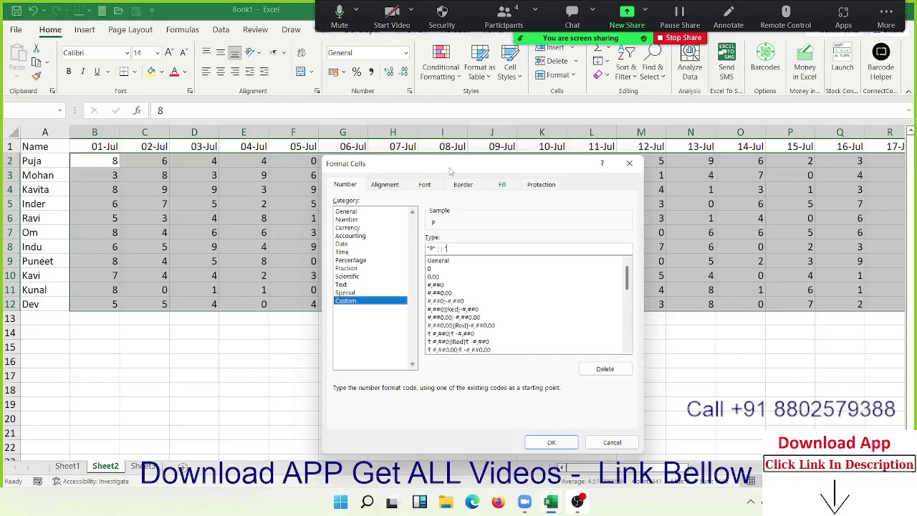
text(A)
click(439, 248)
double_click(454, 248)
click(536, 437)
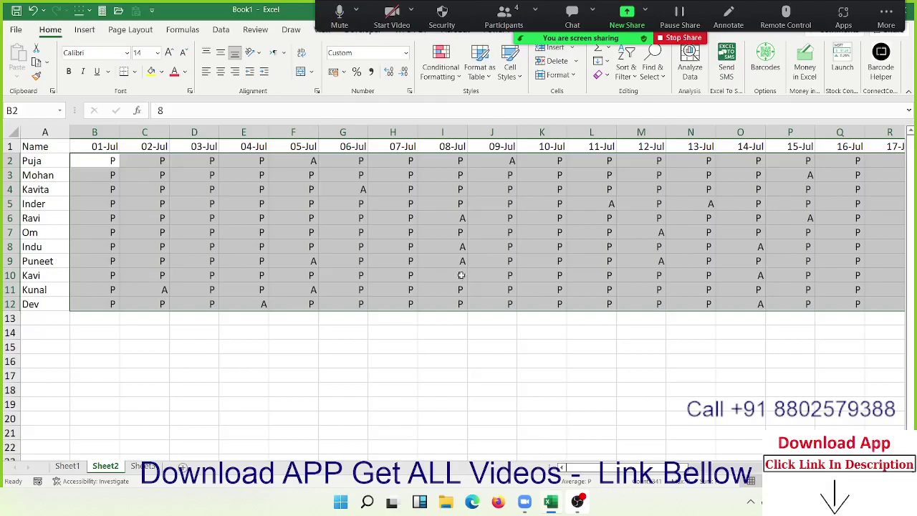
Step: Change the grid's custom format to "P";;[RED]"A" so A marks show in red
click(411, 92)
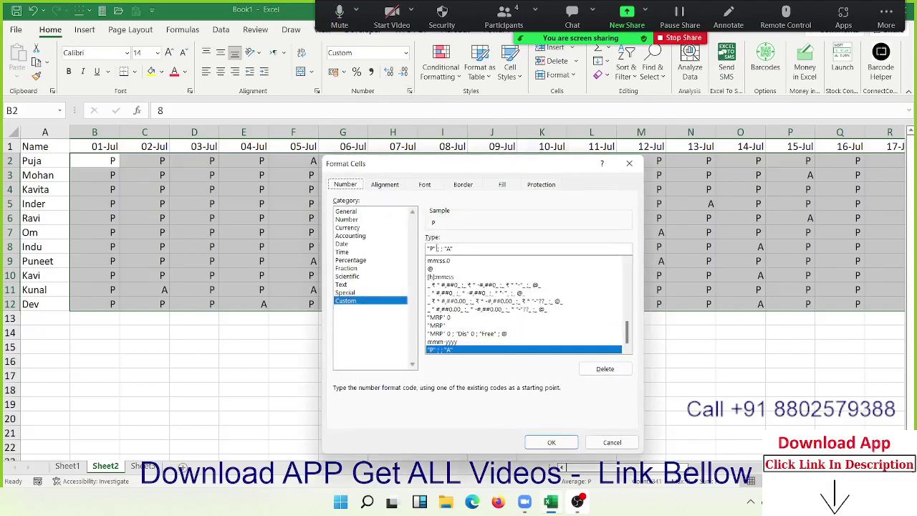
click(442, 249)
text(;)
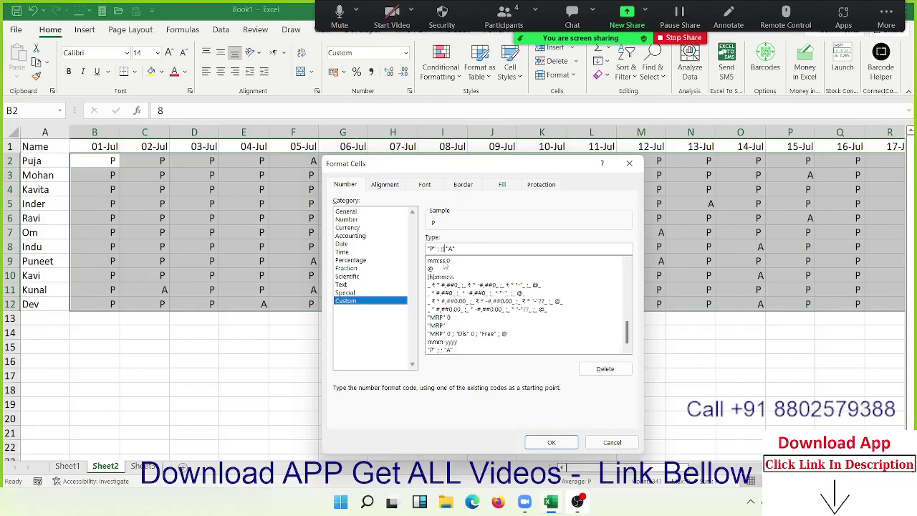
text([)
text(RED])
click(549, 441)
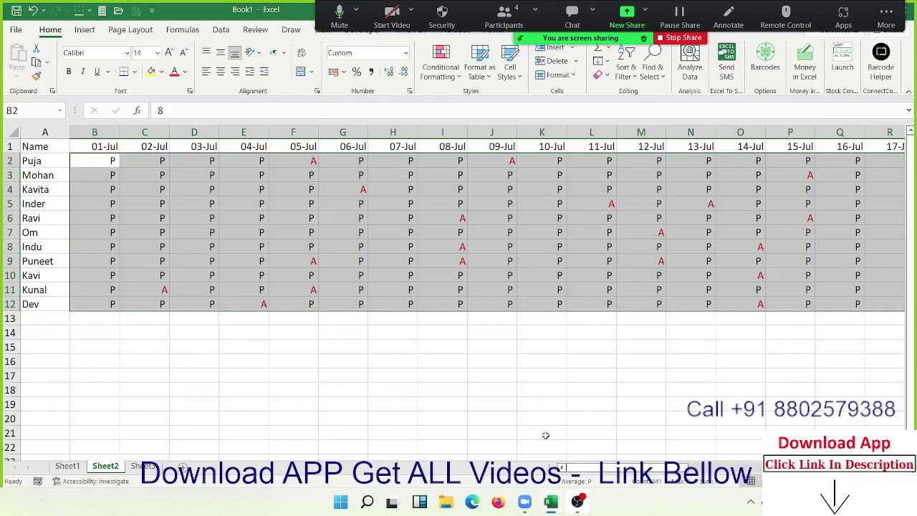
Step: Check the Conditional Formatting options, then return to Sheet1's Cost list
click(440, 79)
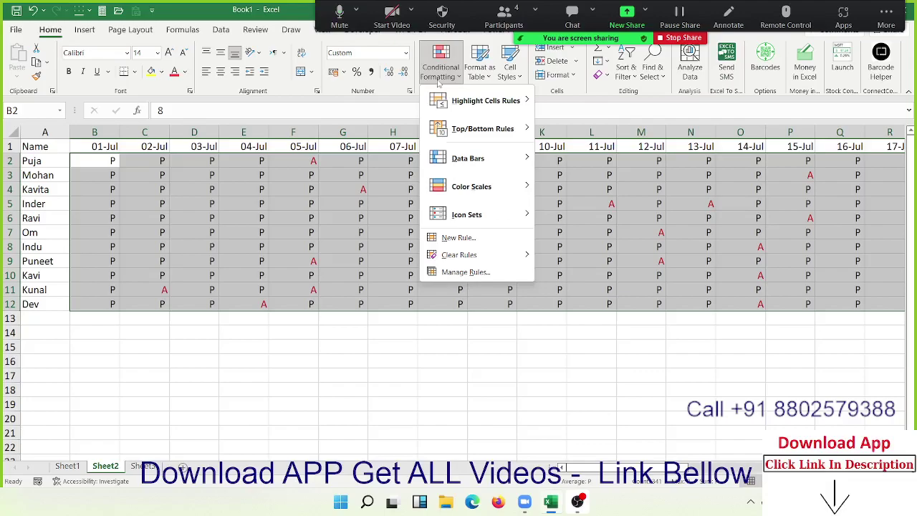
key(Escape)
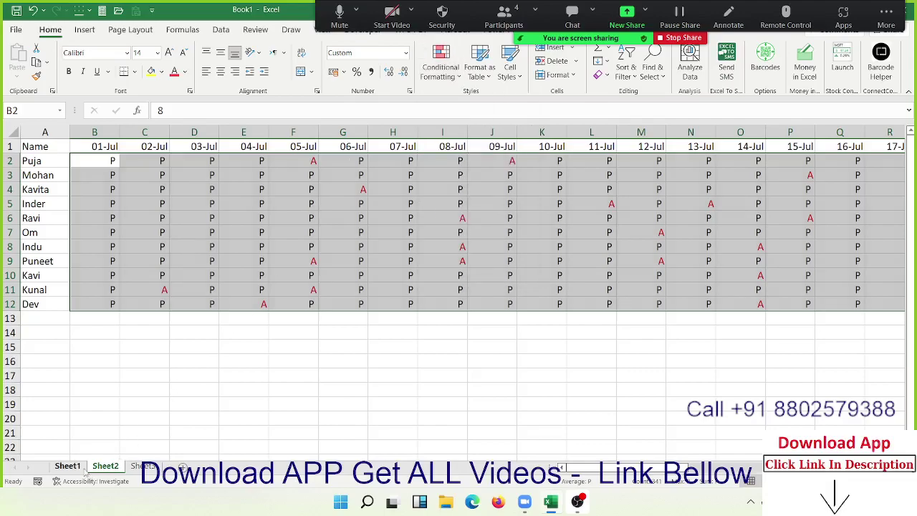
click(105, 466)
Step: Add the heading Chq in cell C1
click(379, 193)
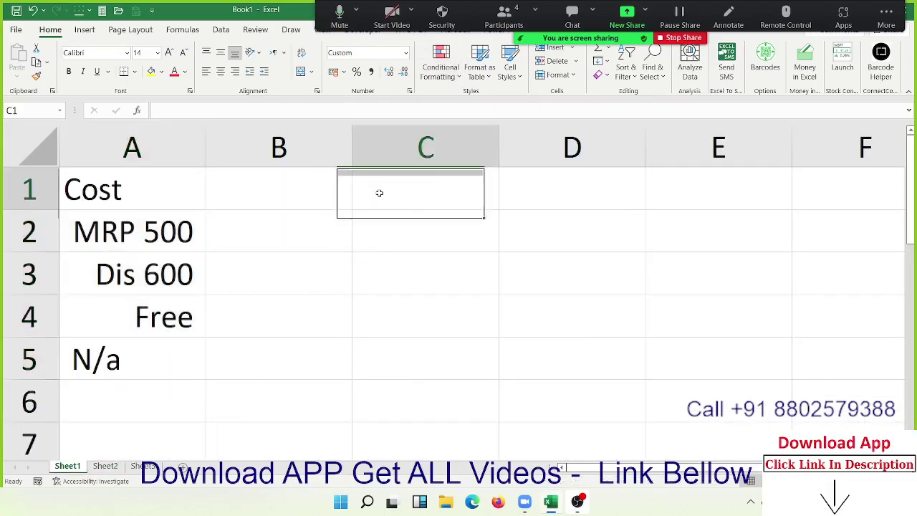
text(Chq)
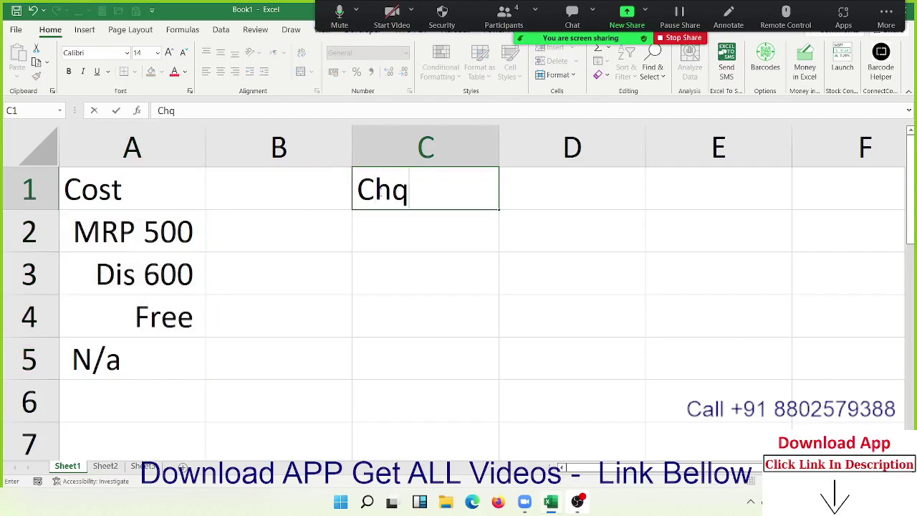
key(Return)
Step: Test two sample cheque numbers in C2:C3, then clear C2:C6 again
text(00)
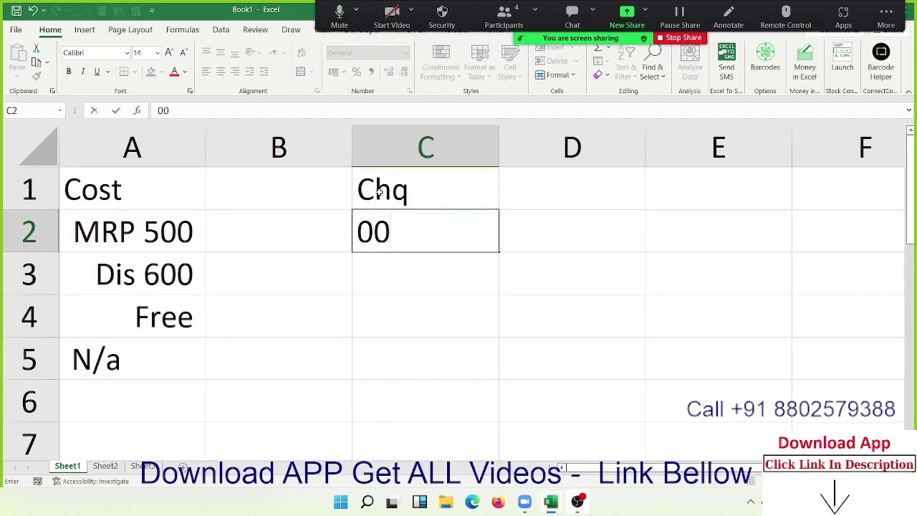
key(Escape)
text(4587)
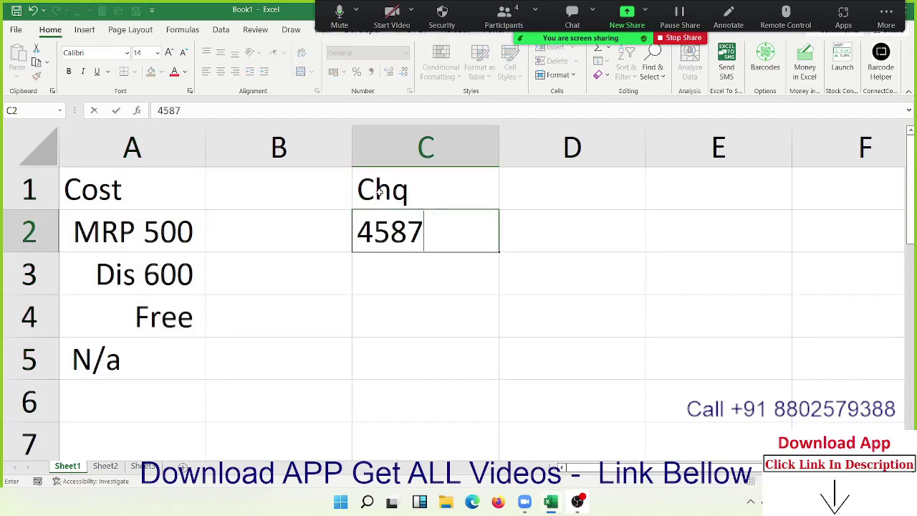
text(96)
key(Return)
text(00)
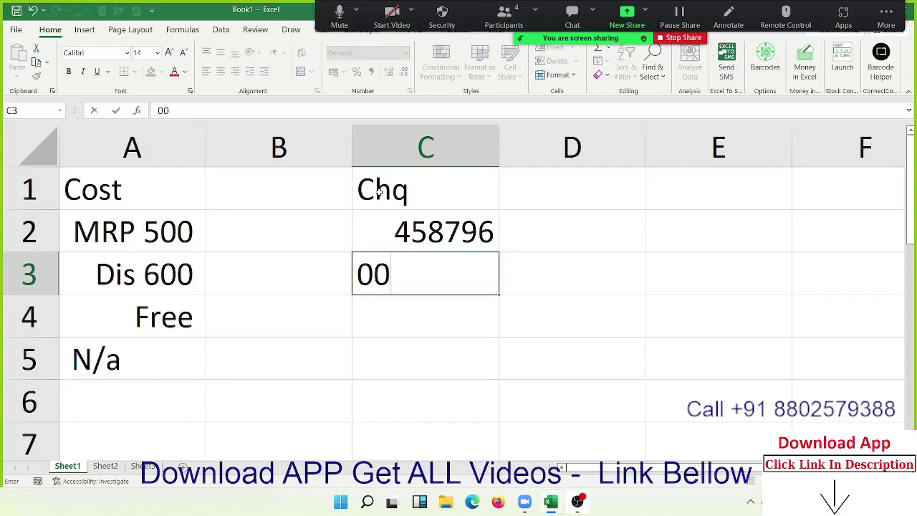
text(1263)
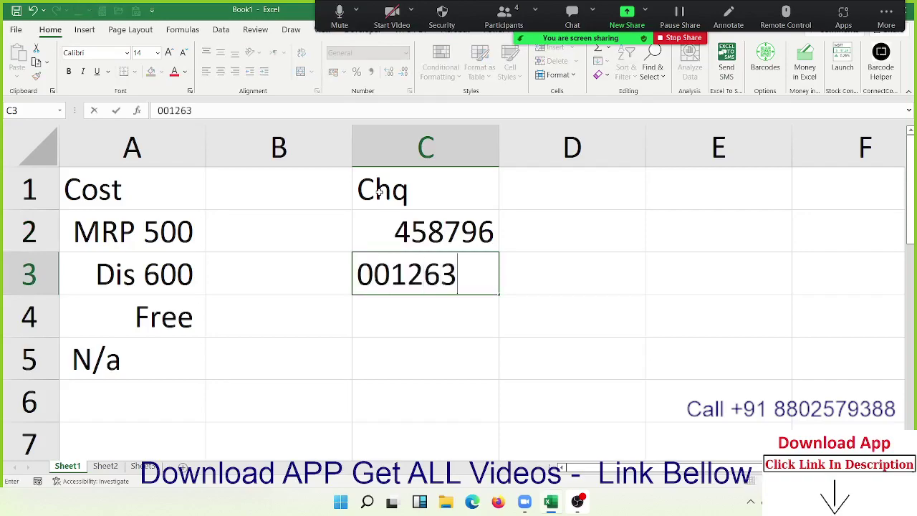
key(Return)
key(Up)
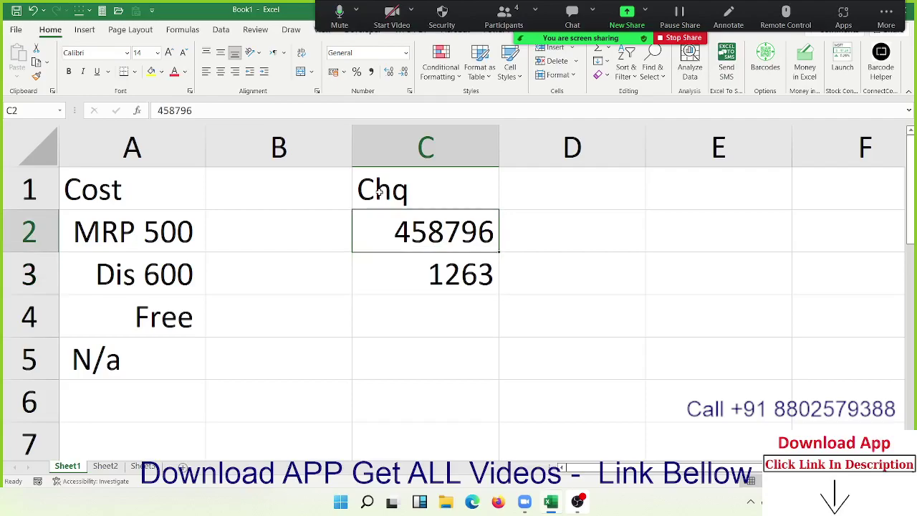
key(shift+Down)
key(shift+Down)
key(shift+Down)
key(shift+Down)
key(Delete)
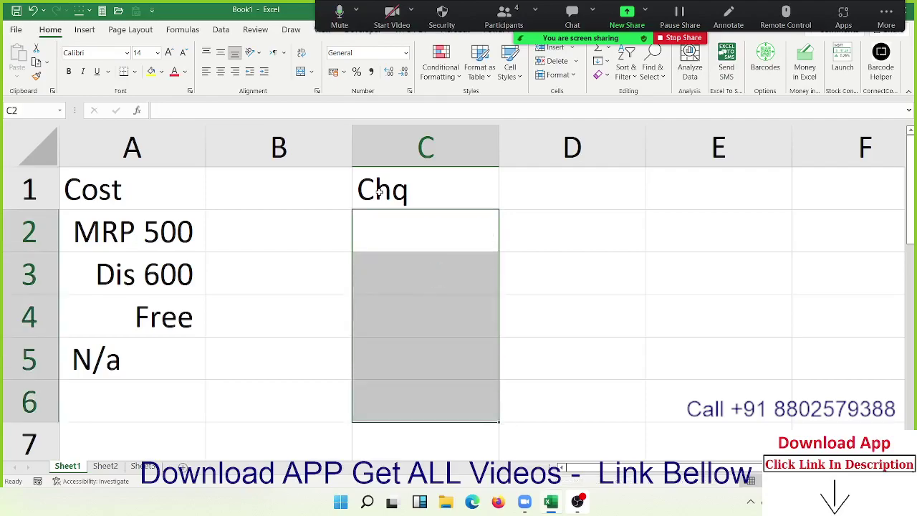
Step: Give C2:C6 a zero-padding custom format (000000) so cheque numbers keep leading zeros
click(410, 92)
drag(423, 164, 641, 152)
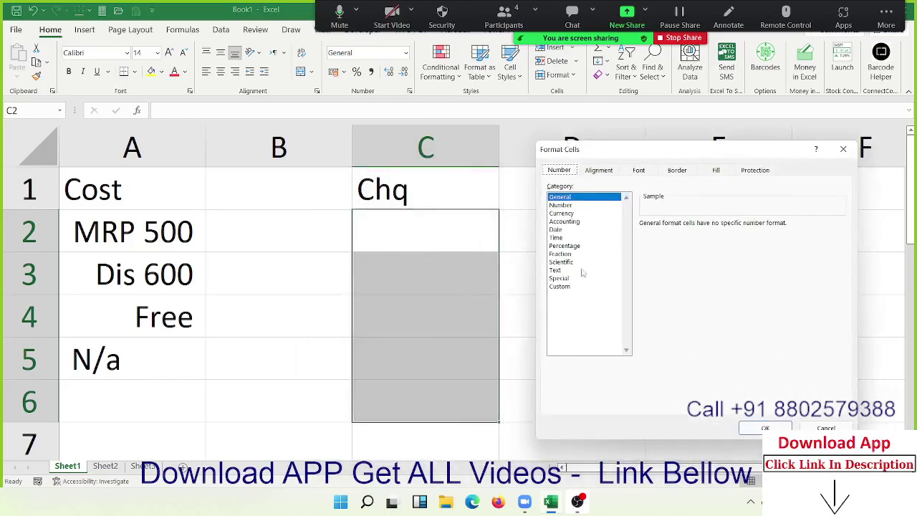
click(566, 286)
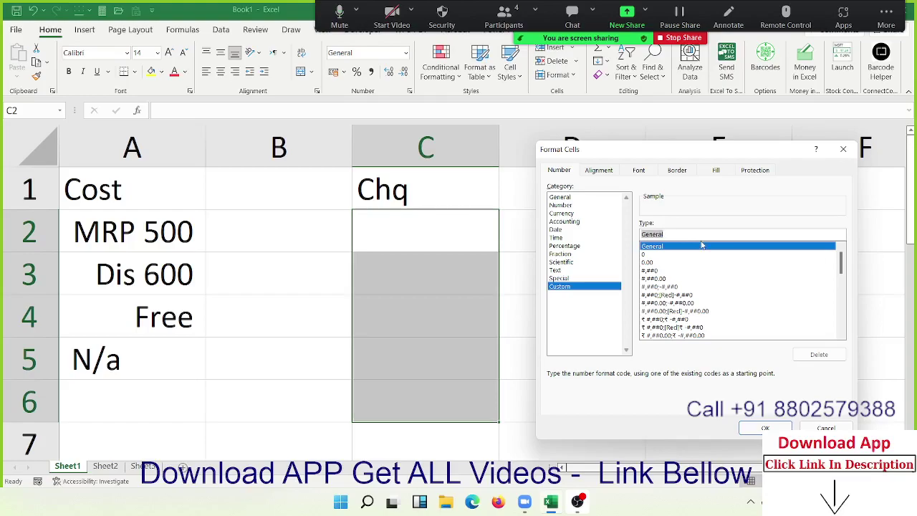
text(00)
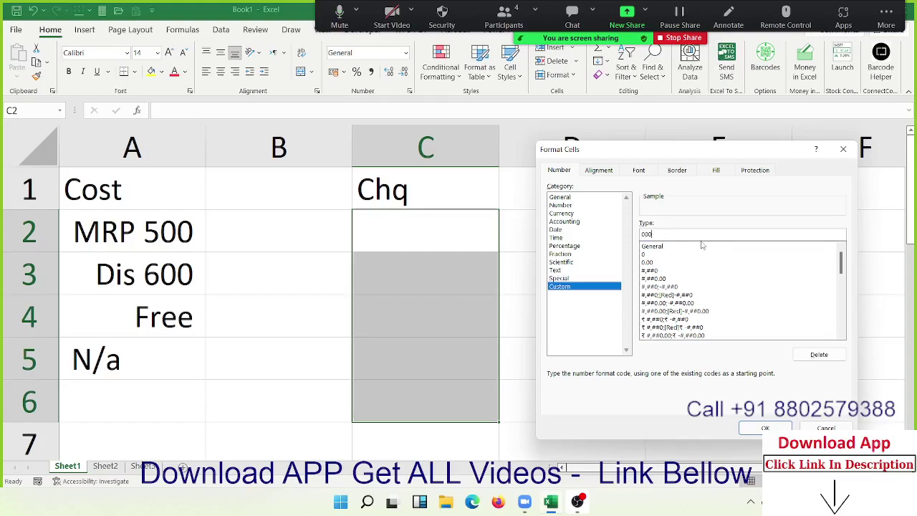
text(000)
key(Return)
key(Up)
key(Down)
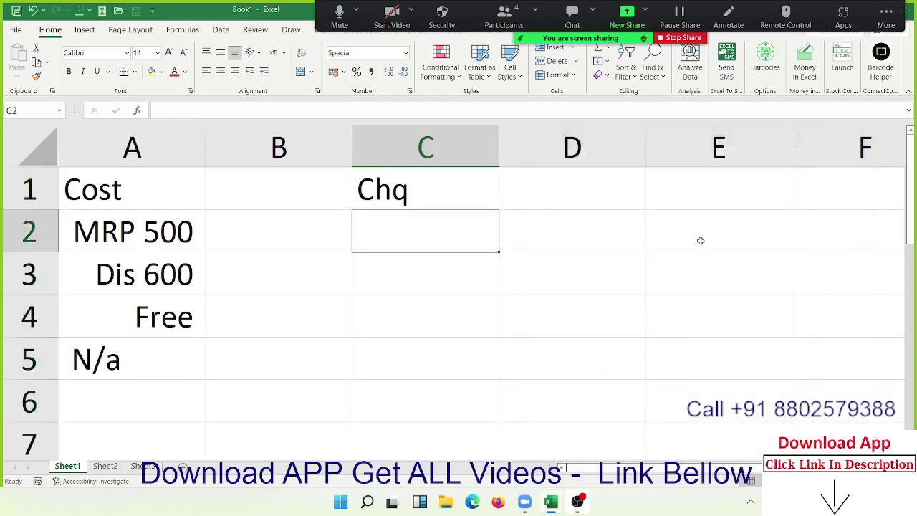
Step: Enter 459632 in C2 and 7845 in C3, and confirm C3 displays 007845
text(459632)
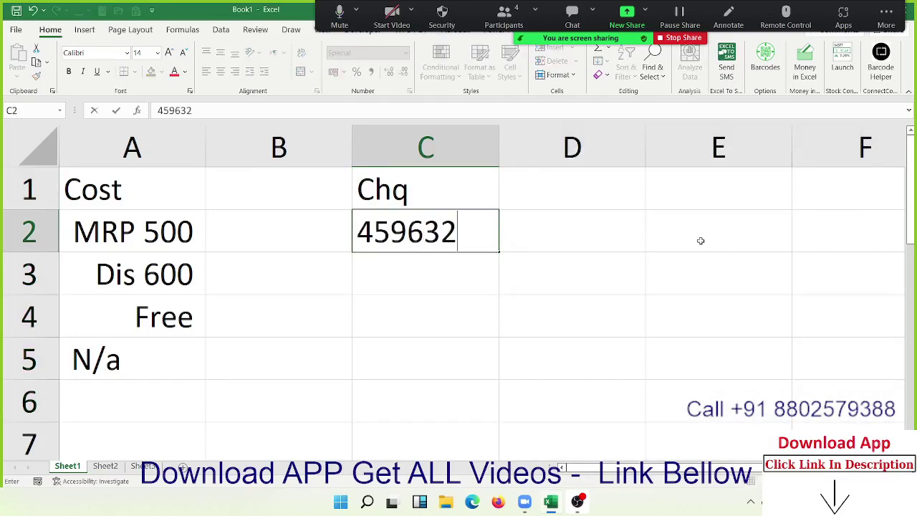
key(Return)
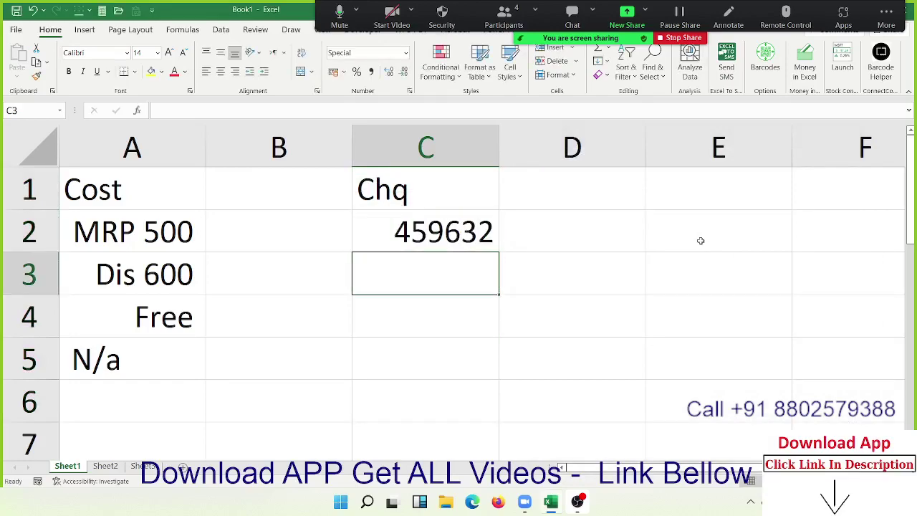
text(00)
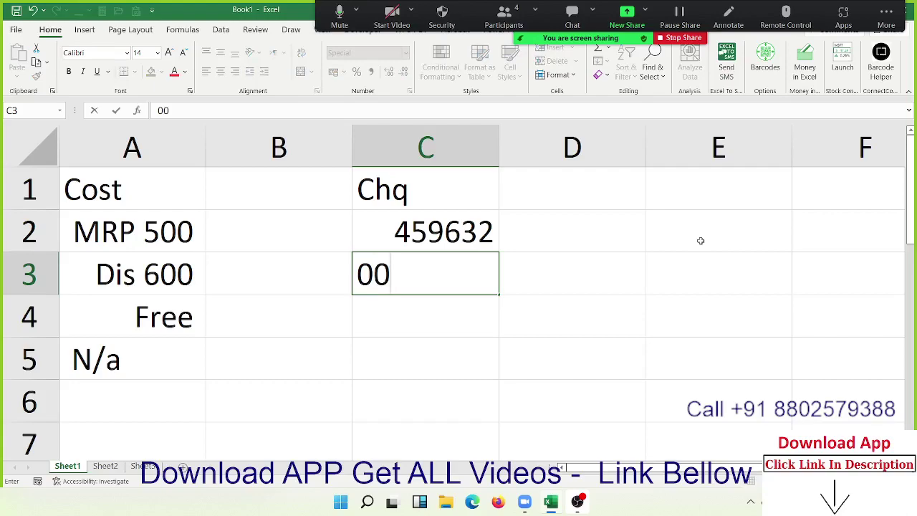
key(BackSpace)
key(BackSpace)
text(78)
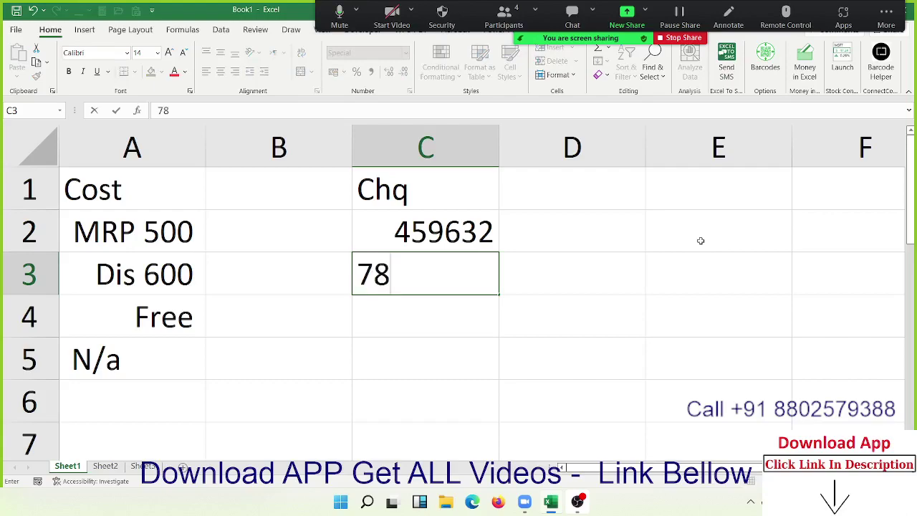
text(45)
key(Return)
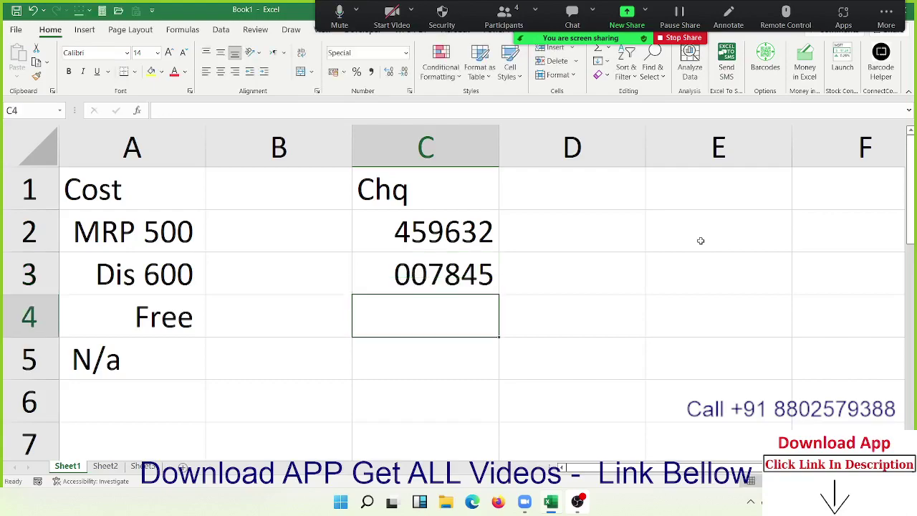
key(Up)
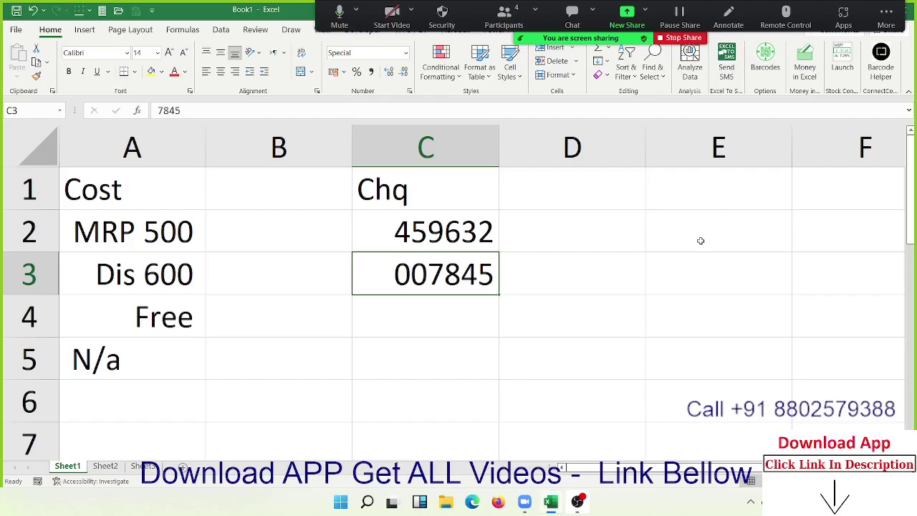
key(Up)
key(Up)
key(Right)
key(Right)
key(Left)
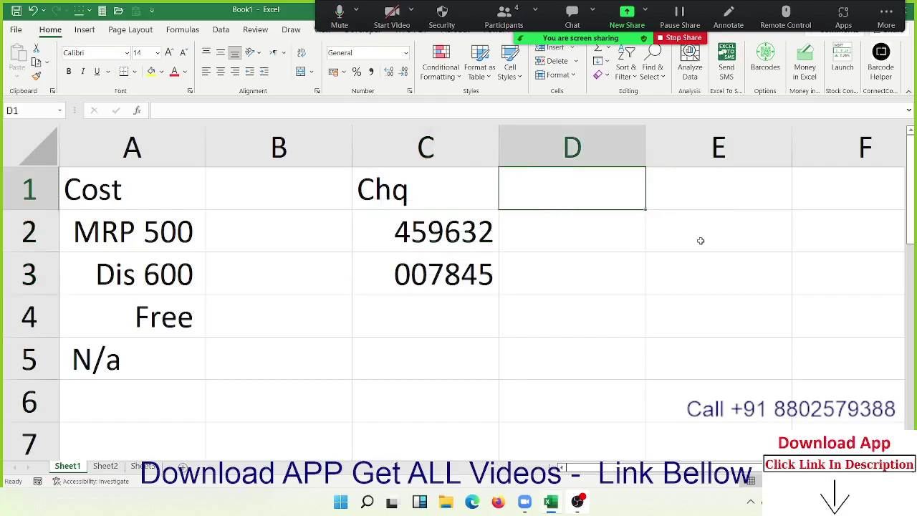
Step: Type the heading Mobile in D1
text(Mobi)
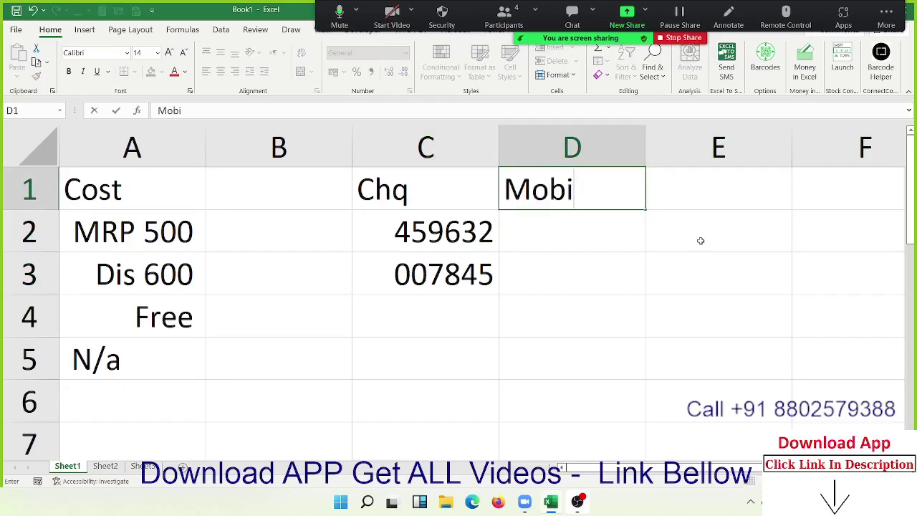
text(le)
key(Return)
key(shift+Down)
key(shift+Down)
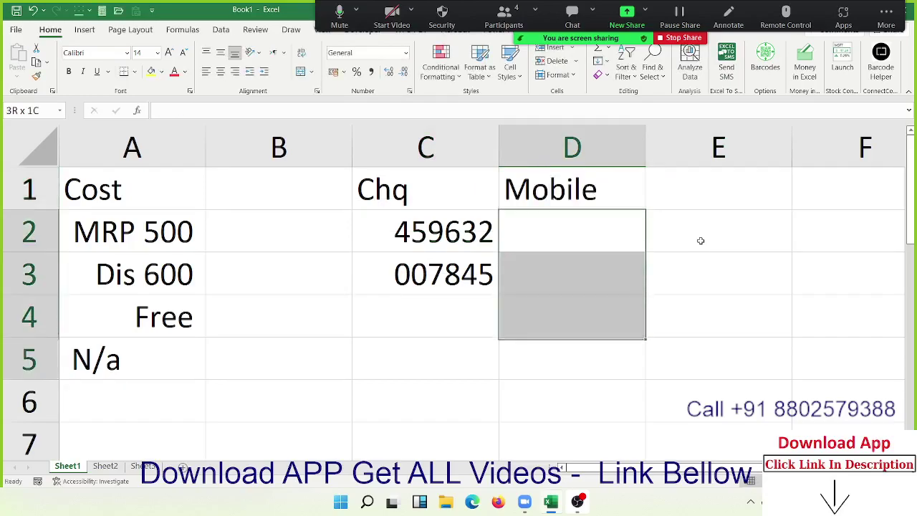
key(shift+Down)
key(Up)
key(Down)
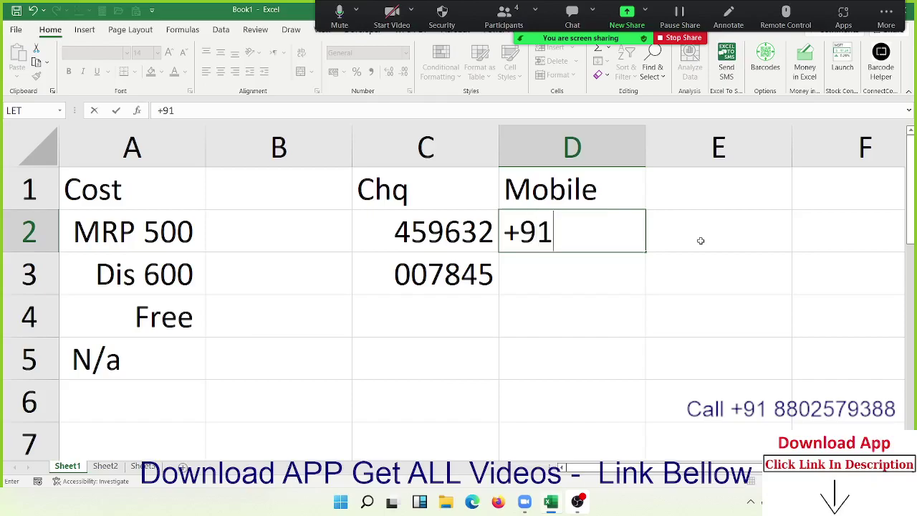
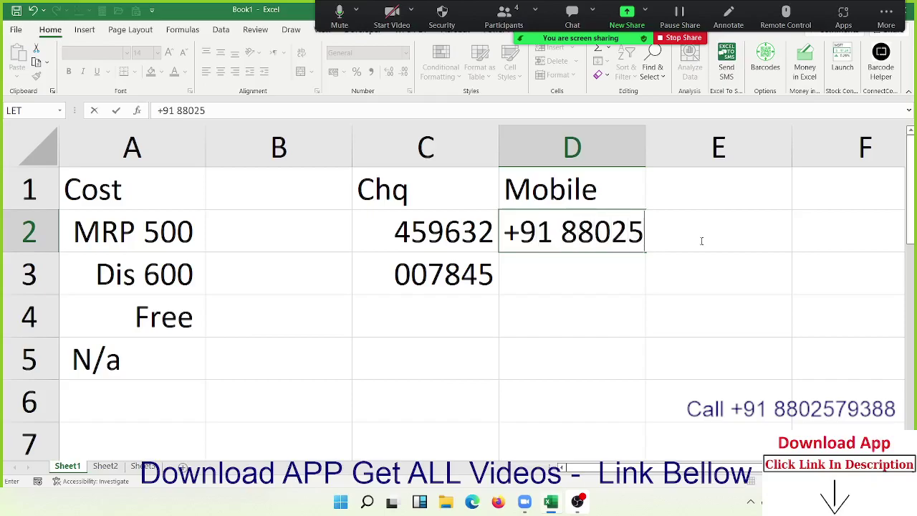
Step: Try a +91-prefixed phone number in D2, undo the converted result, and select D2:D7
key(Return)
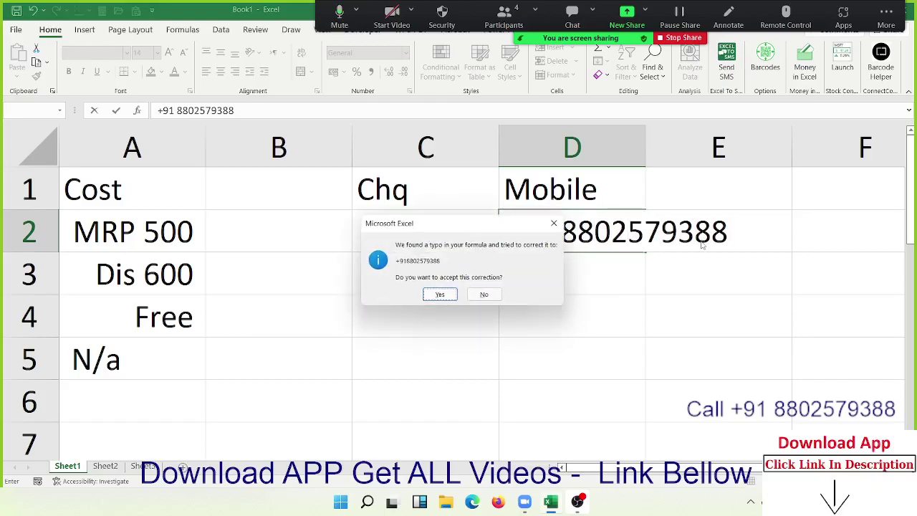
key(Return)
key(ctrl+z)
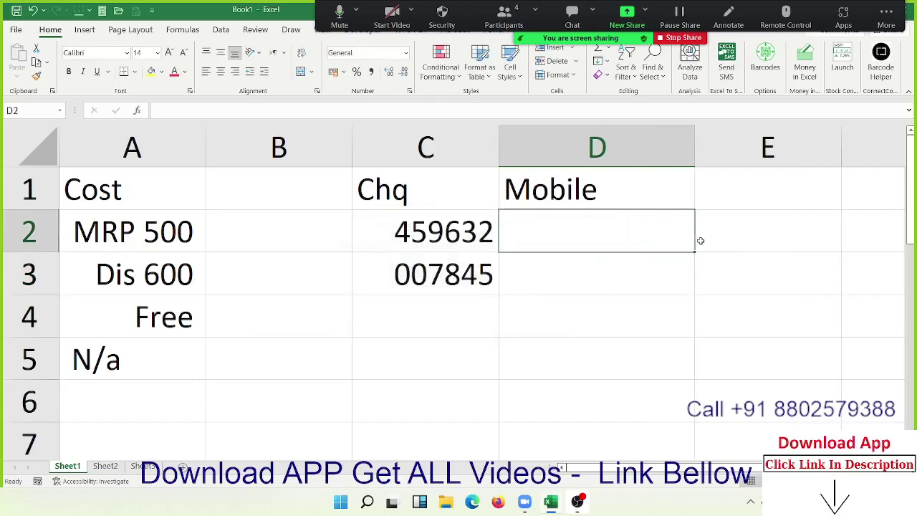
key(shift+Down)
key(shift+Down)
key(shift+Down)
key(shift+Down)
key(shift+Down)
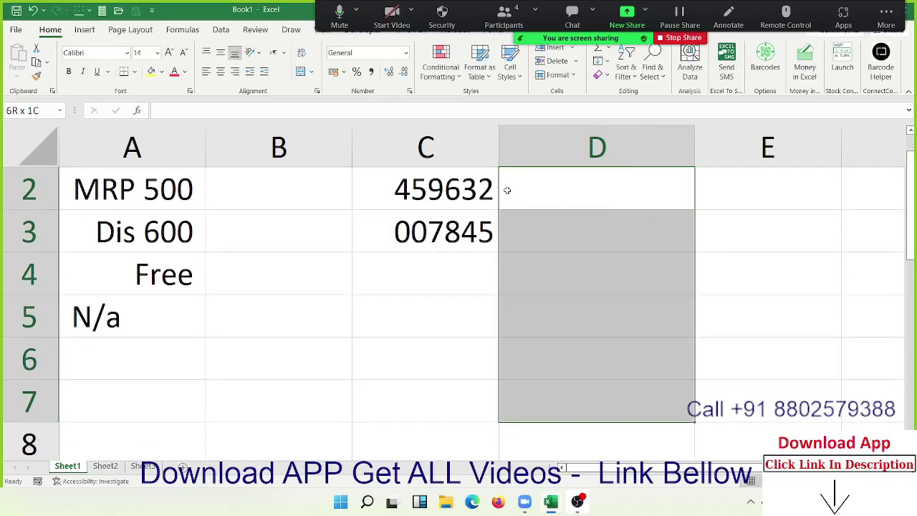
Step: Replace General with a custom +91 prefix number format on D2:D7
click(409, 91)
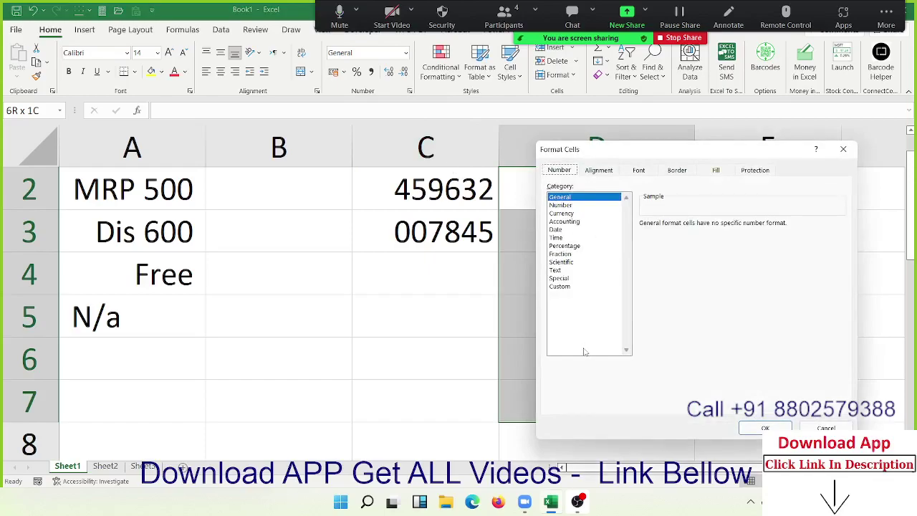
click(560, 286)
double_click(658, 233)
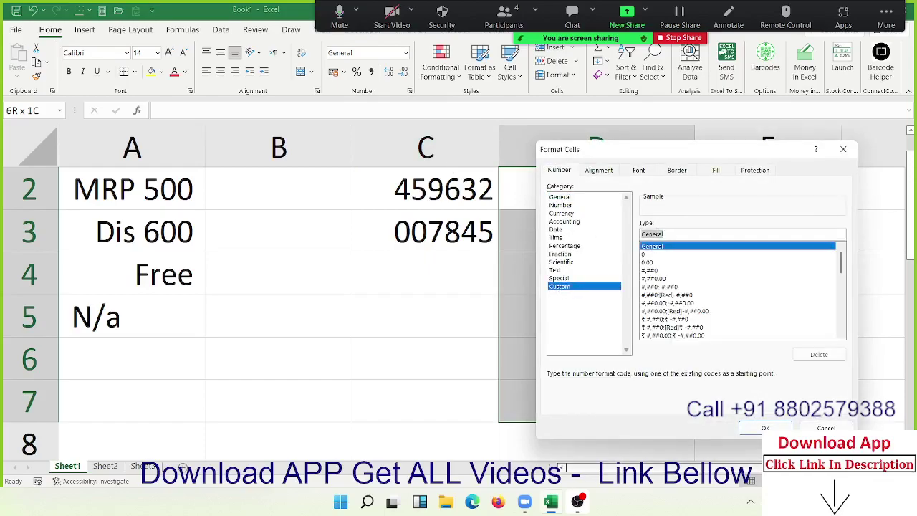
text(+91 )
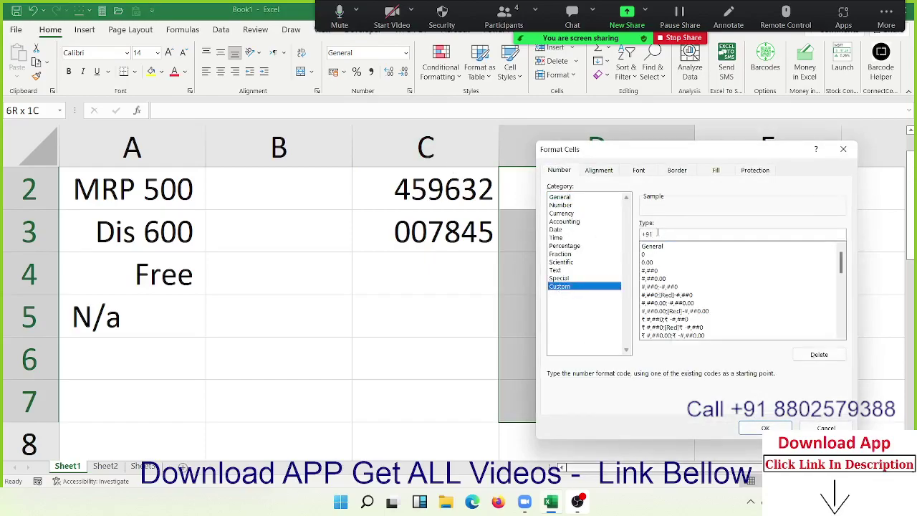
text(0000)
key(BackSpace)
key(BackSpace)
key(BackSpace)
key(Return)
scroll(657, 231, up, 1)
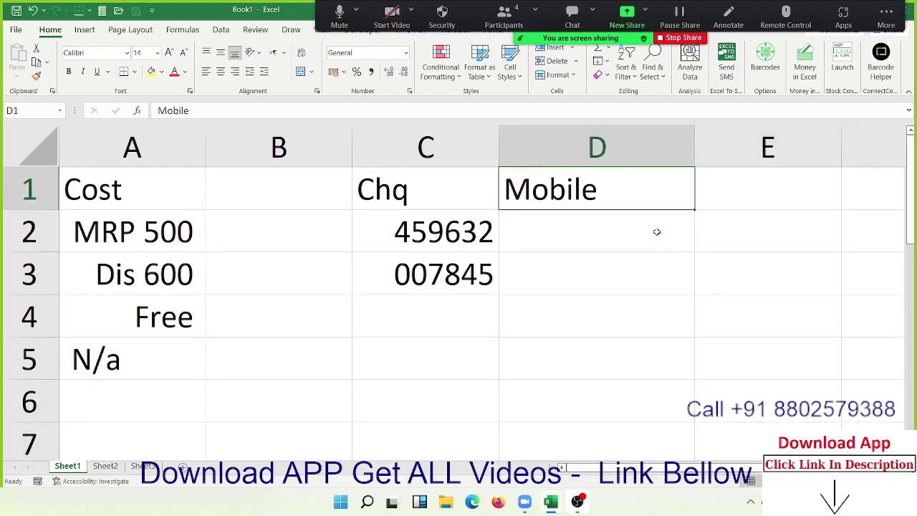
click(656, 231)
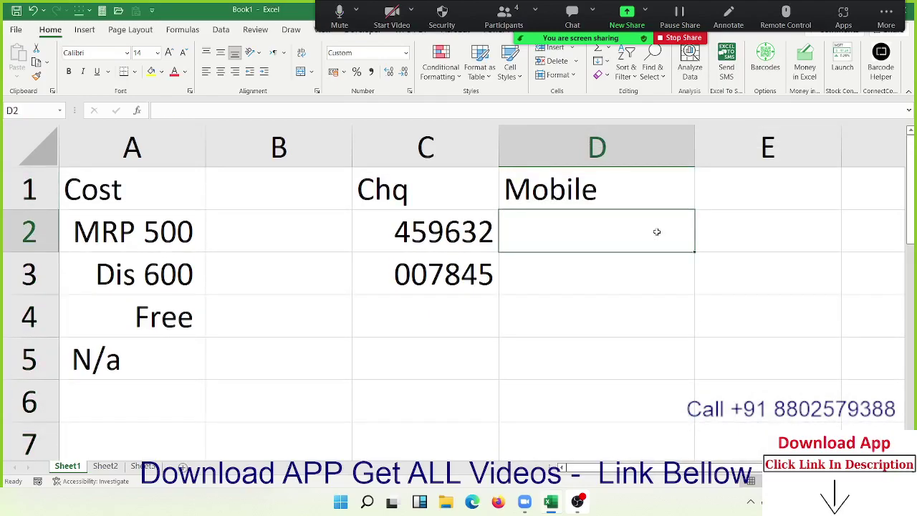
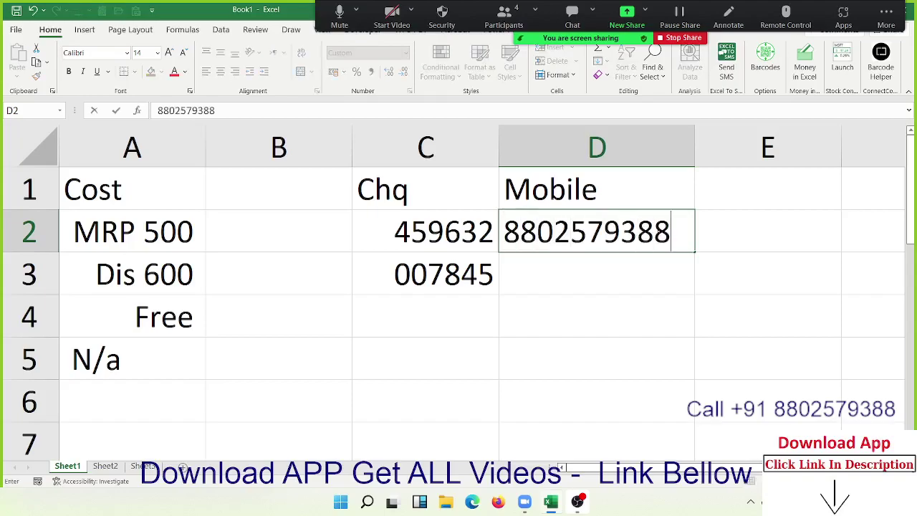
Step: Enter a 10-digit mobile number in D2 so it displays with the +91 prefix
key(Return)
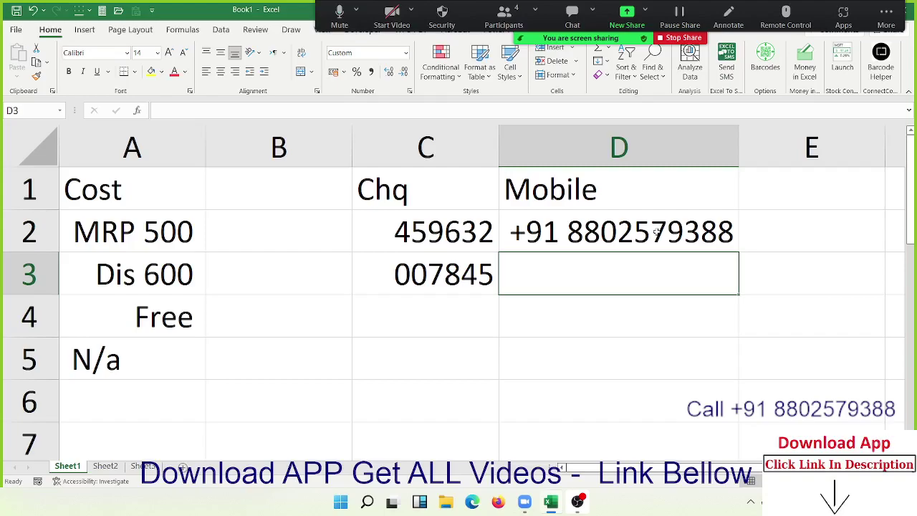
key(Up)
key(Up)
key(Right)
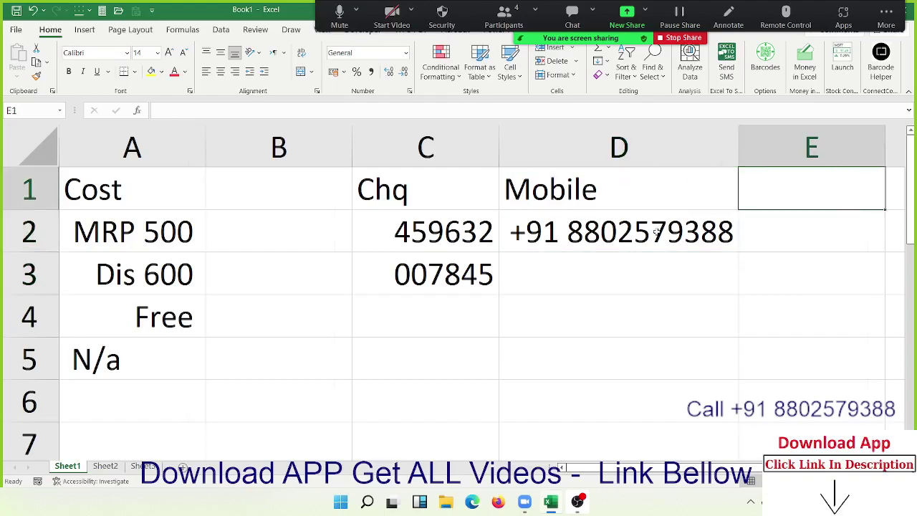
key(Right)
key(Right)
Step: Add the heading A/c in cell E1
key(Left)
key(Left)
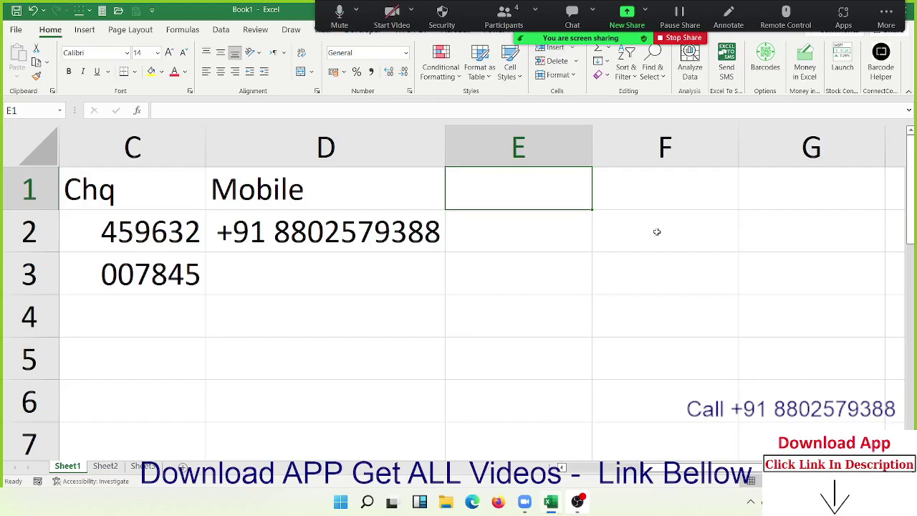
text(A/c)
key(Return)
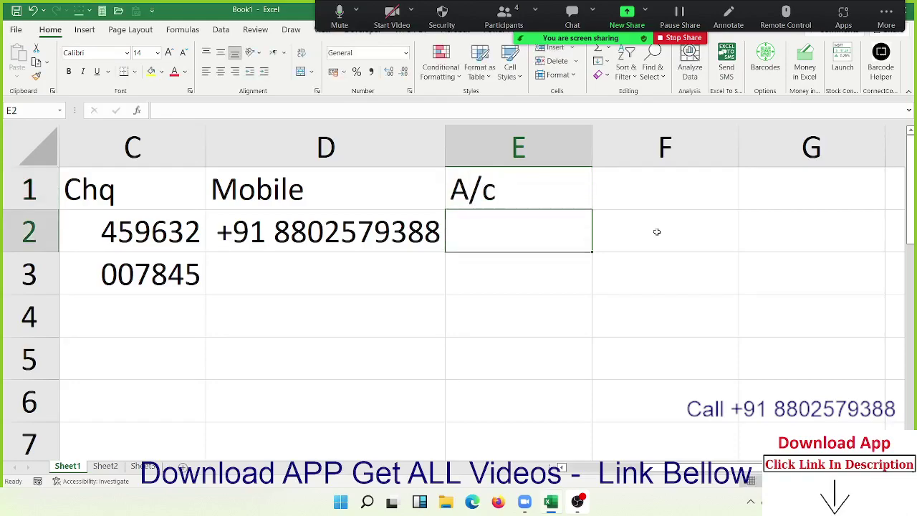
Step: Enter a 12-digit account number in E2, which displays as 1.23457E+11
text(+9)
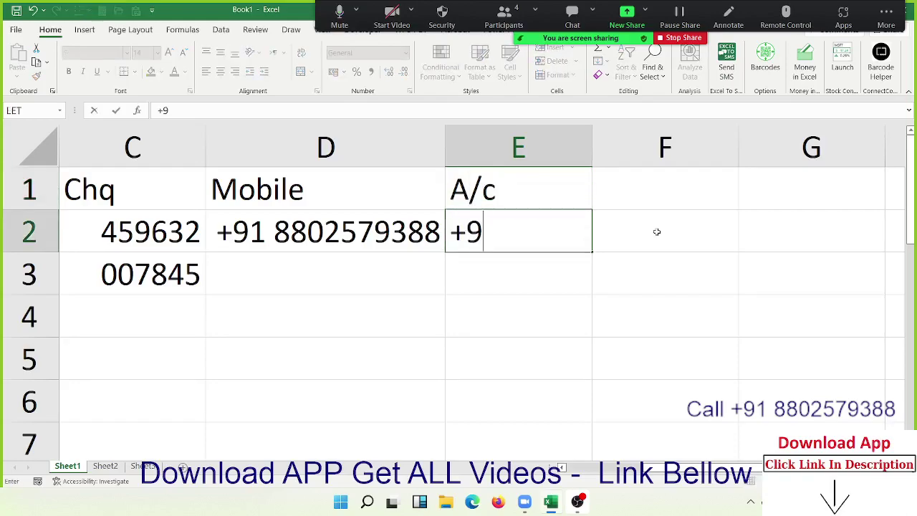
key(BackSpace)
key(BackSpace)
text(12)
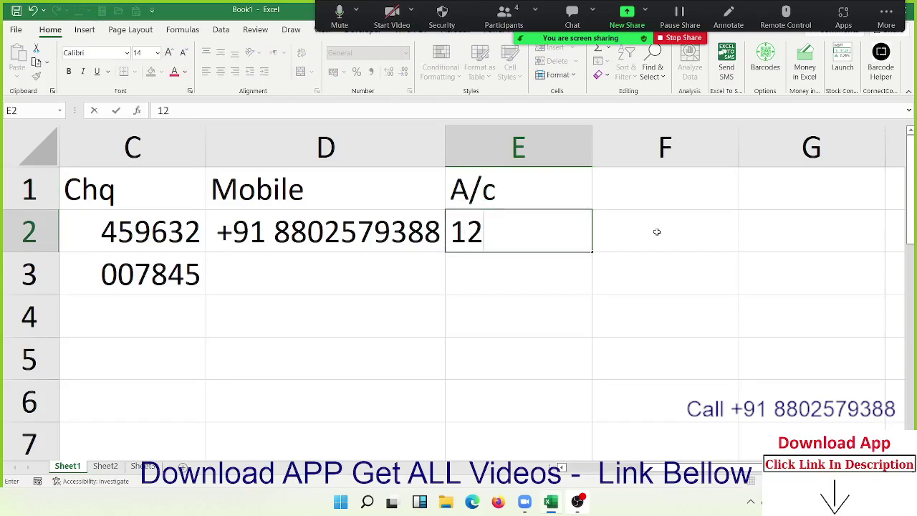
text(3456789)
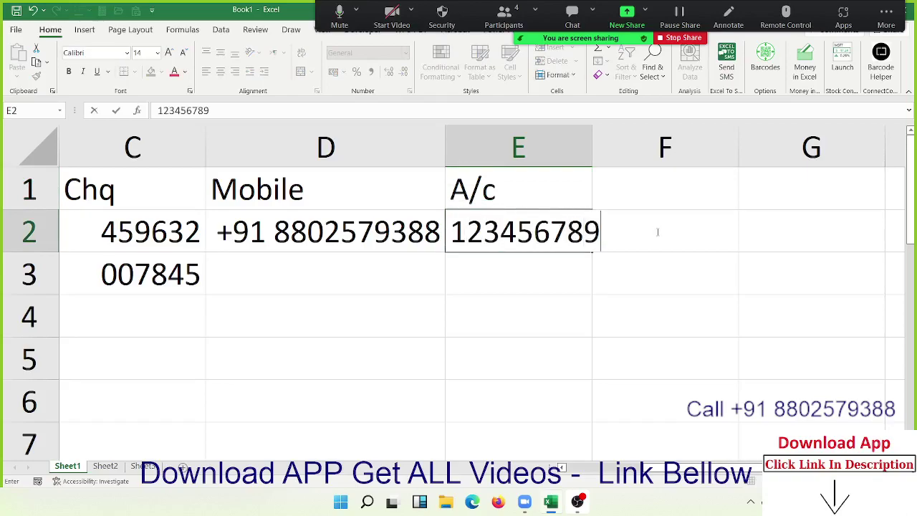
text(110)
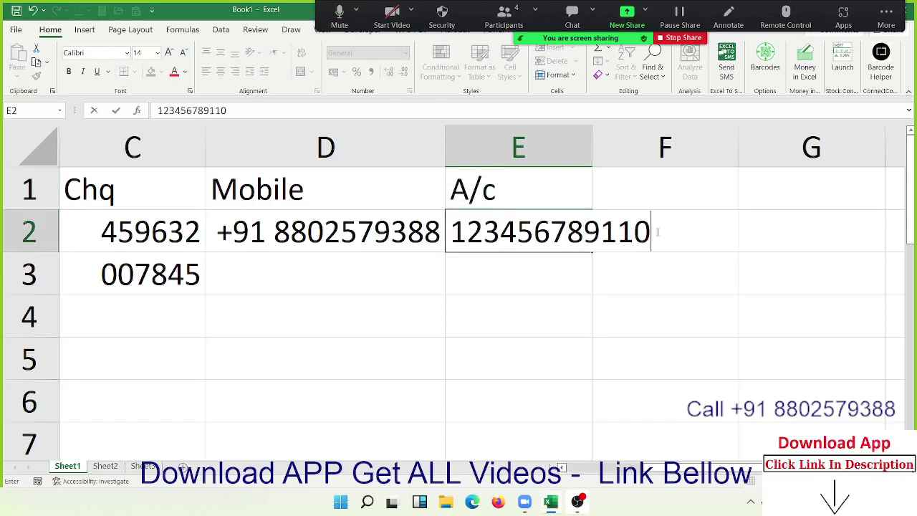
key(BackSpace)
key(BackSpace)
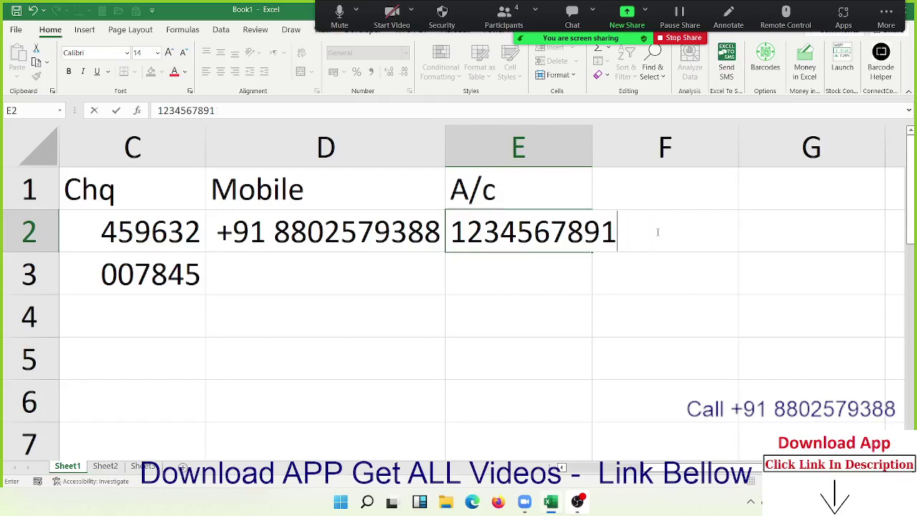
text(1)
key(ctrl+Return)
key(Return)
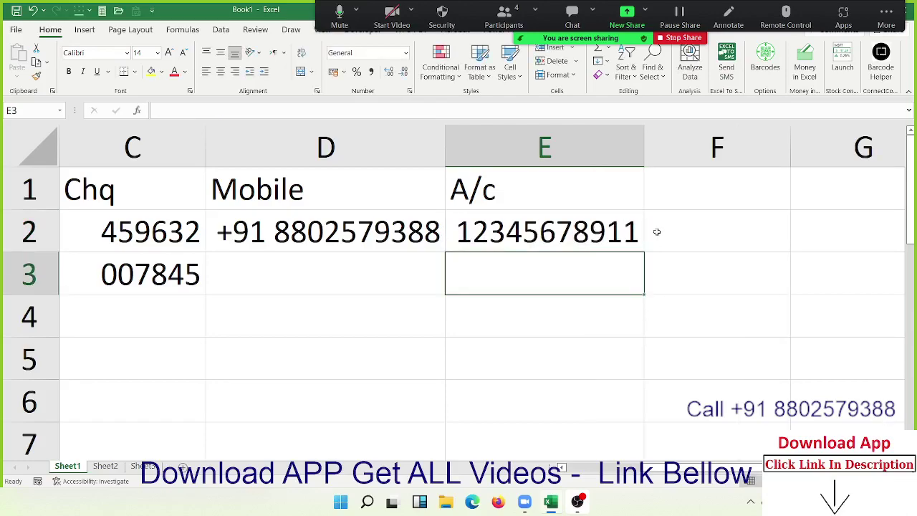
key(Up)
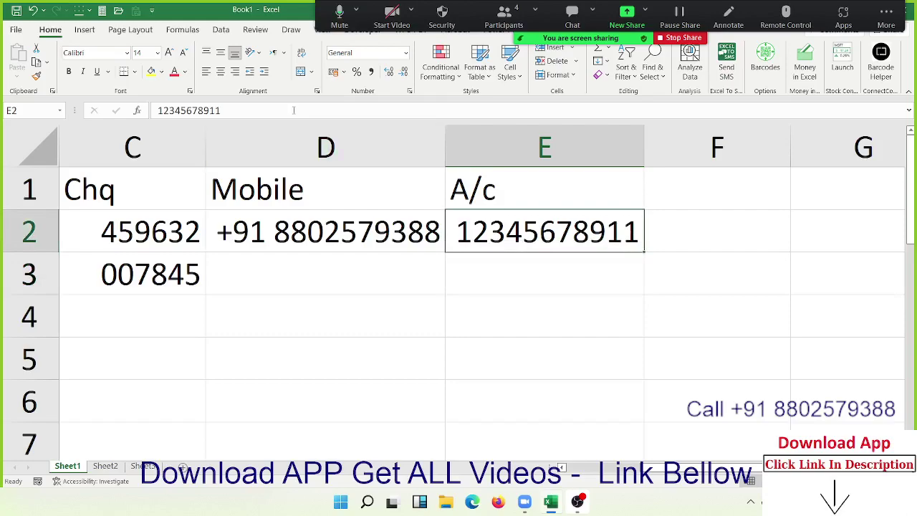
click(294, 110)
text(2)
key(Return)
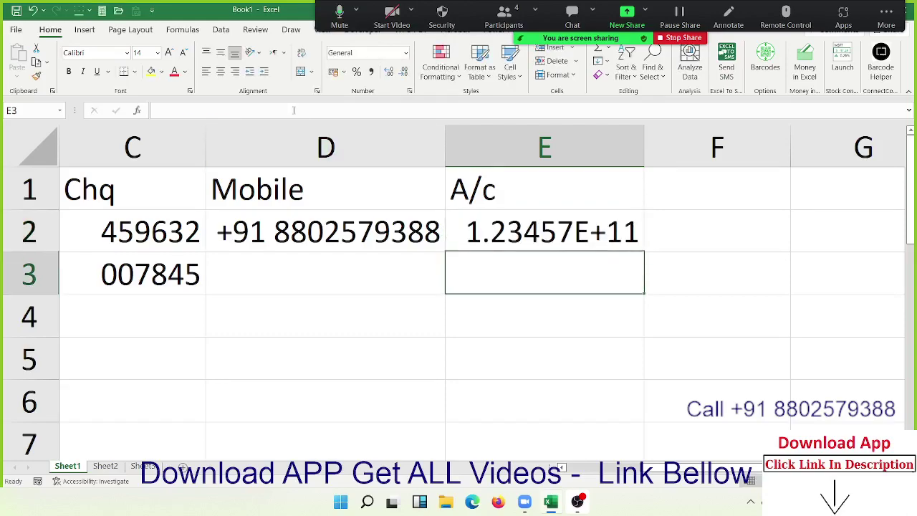
key(Up)
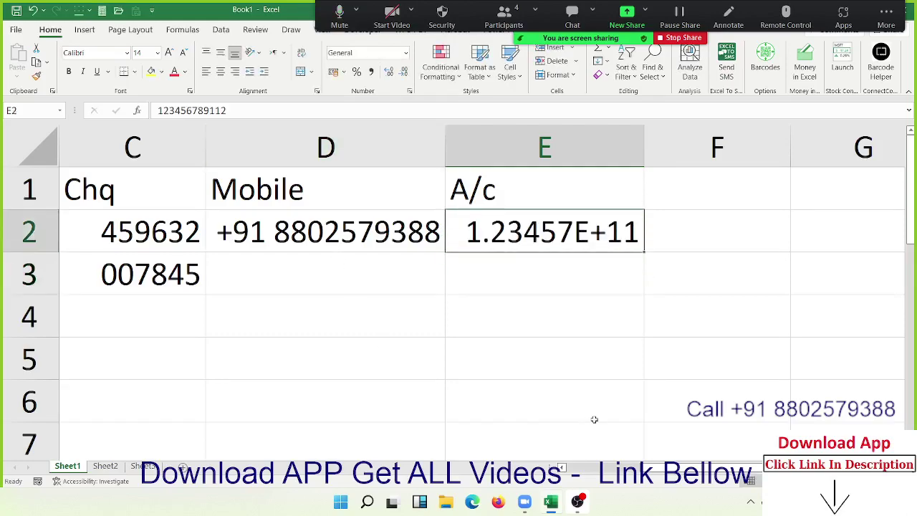
Step: Apply the custom number format 0 to E2:E6
shift+click(554, 401)
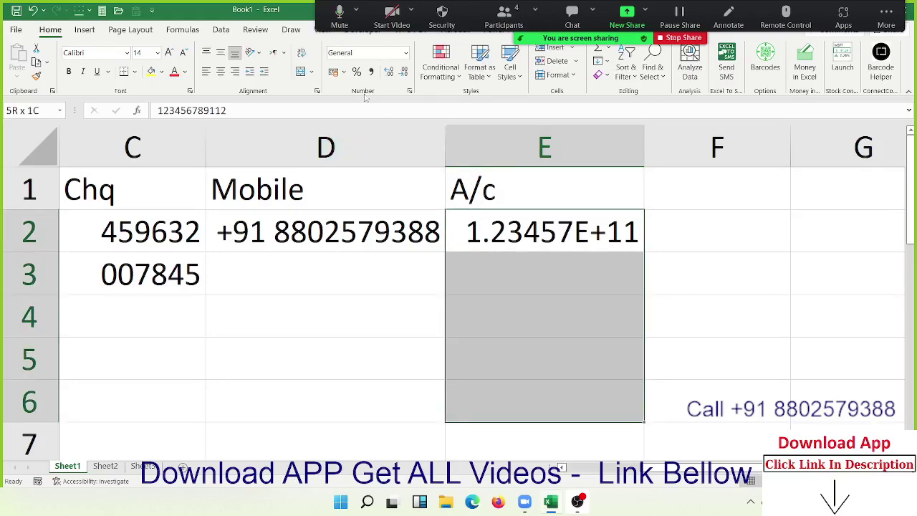
click(410, 91)
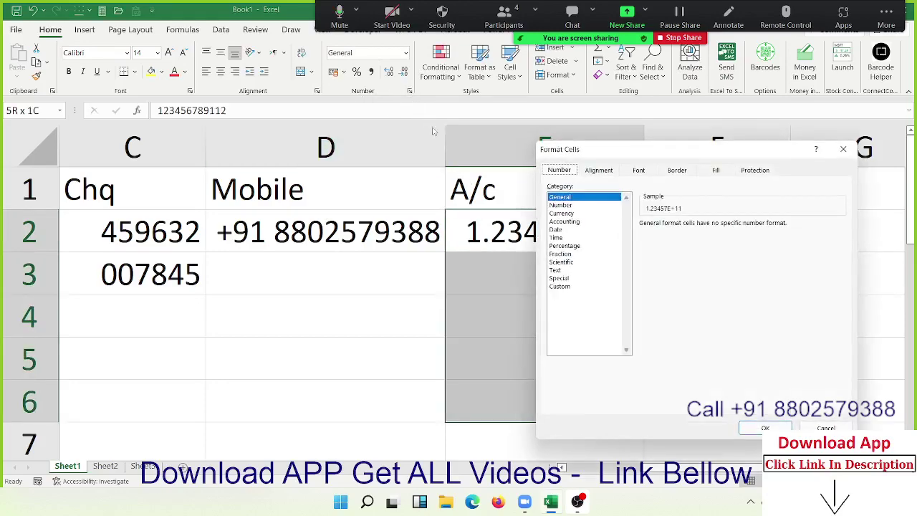
click(614, 286)
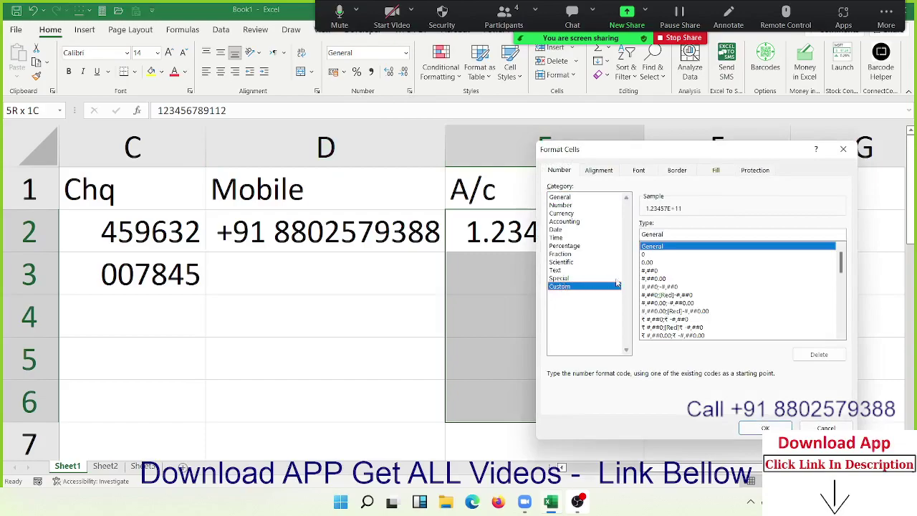
double_click(656, 234)
text(0)
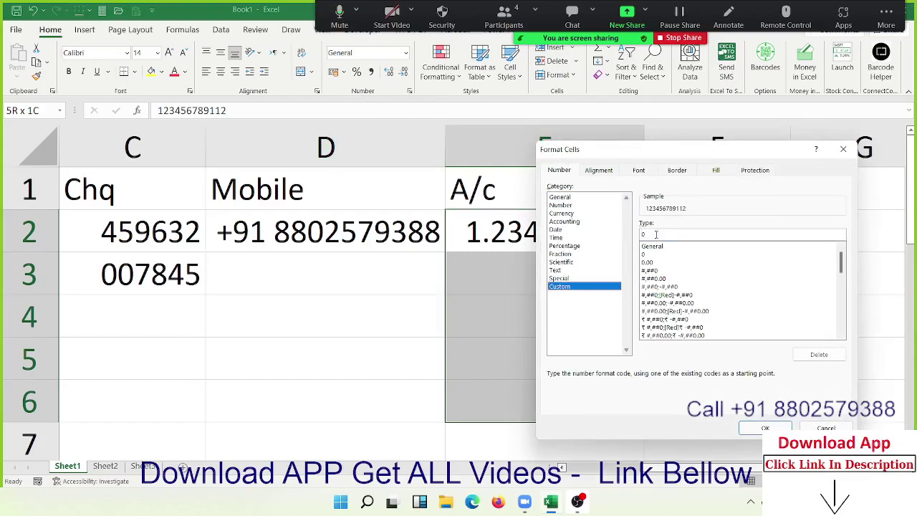
key(Return)
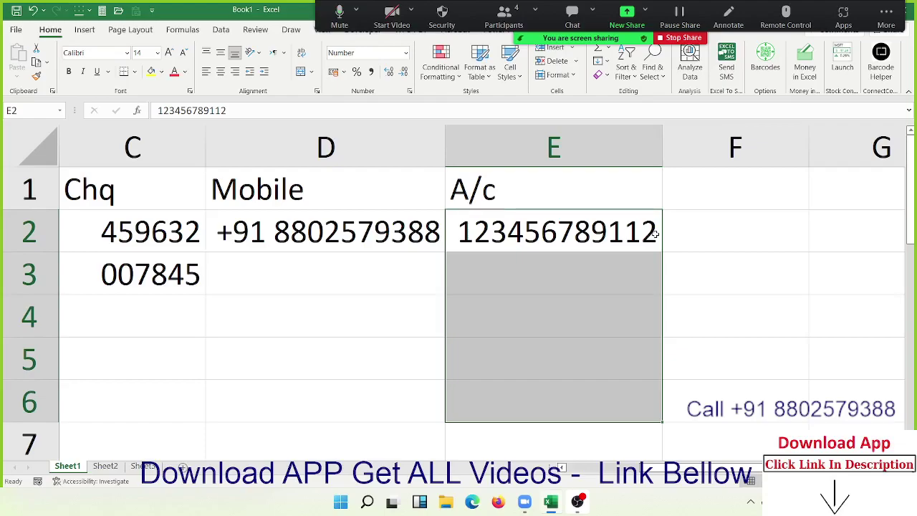
Step: Enter a long account number in E3, widening column E; its trailing digits become zeros
key(Down)
text(1)
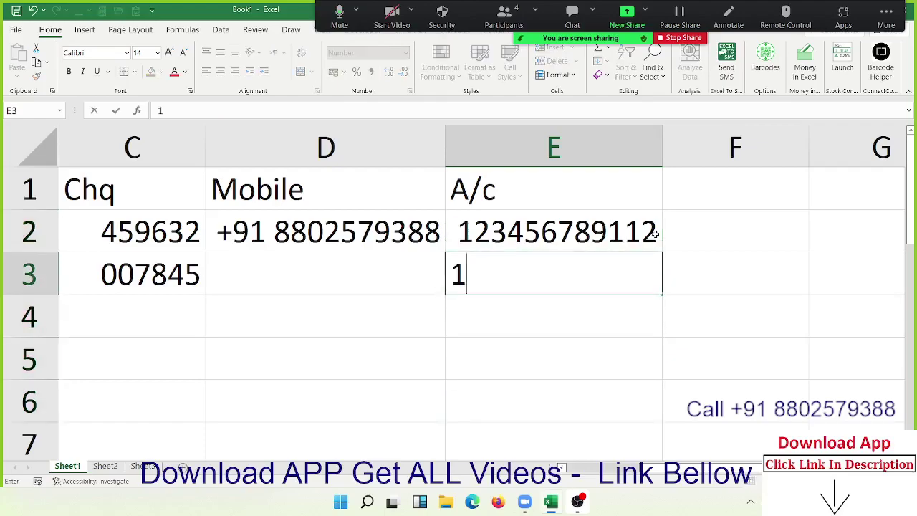
text(23456789012)
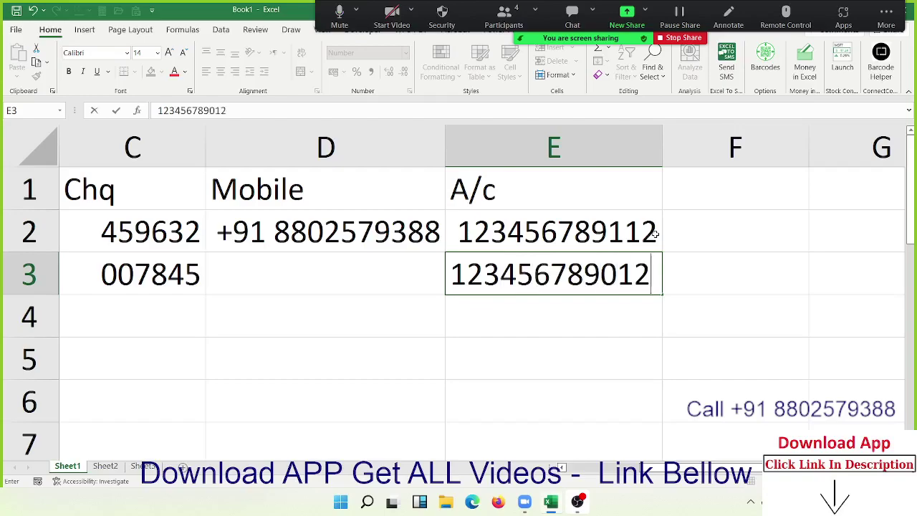
text(542)
key(ctrl+Return)
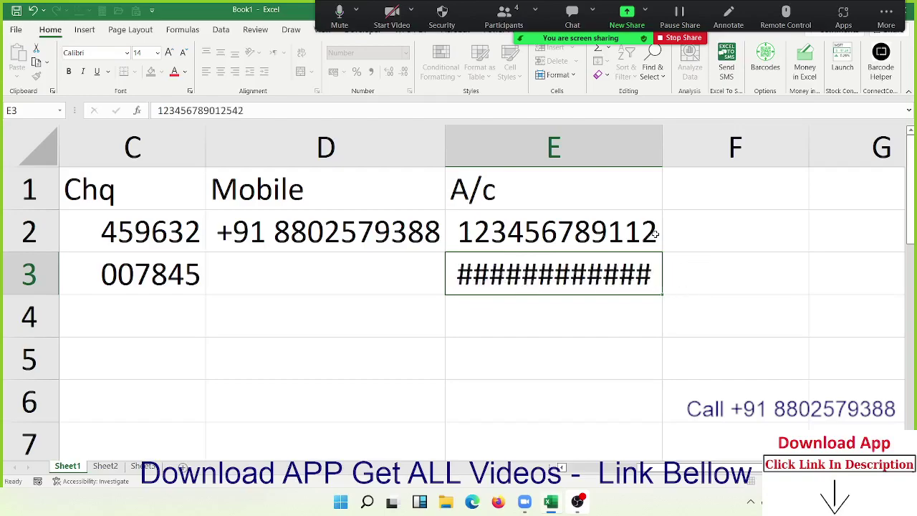
double_click(663, 147)
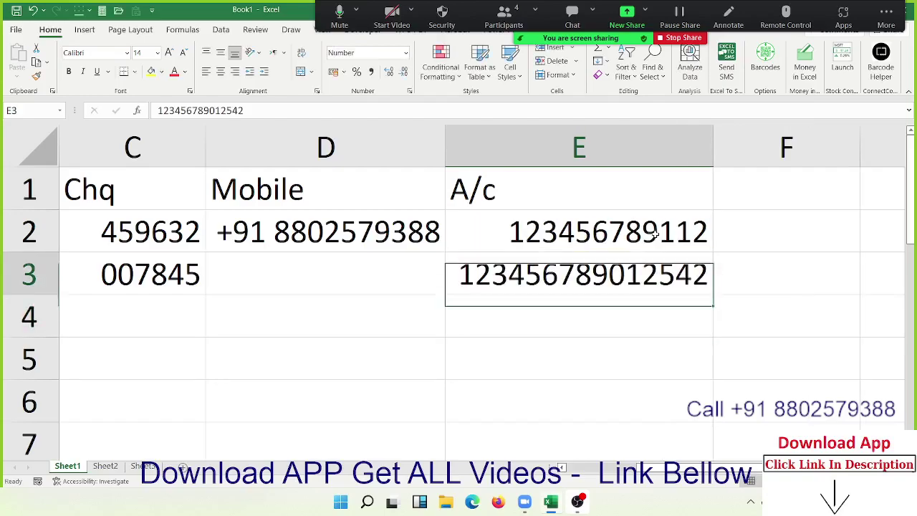
click(450, 109)
text(856)
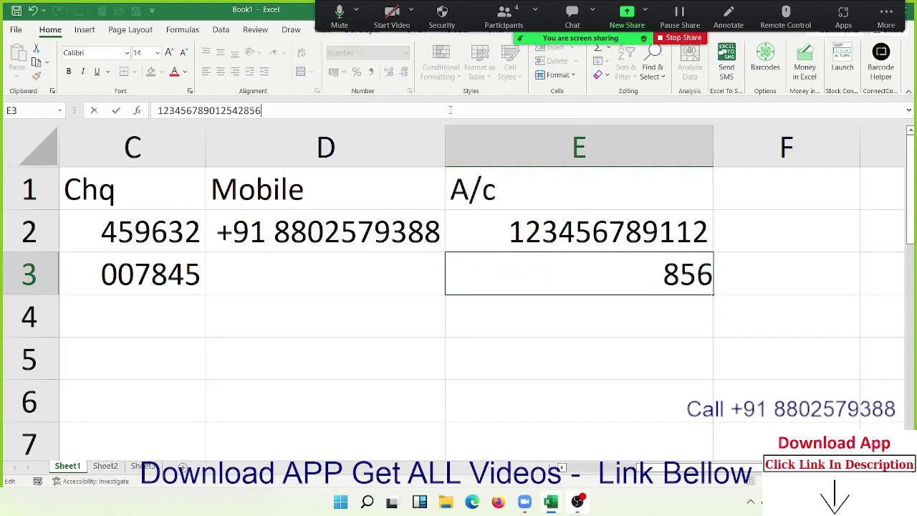
key(Return)
key(Up)
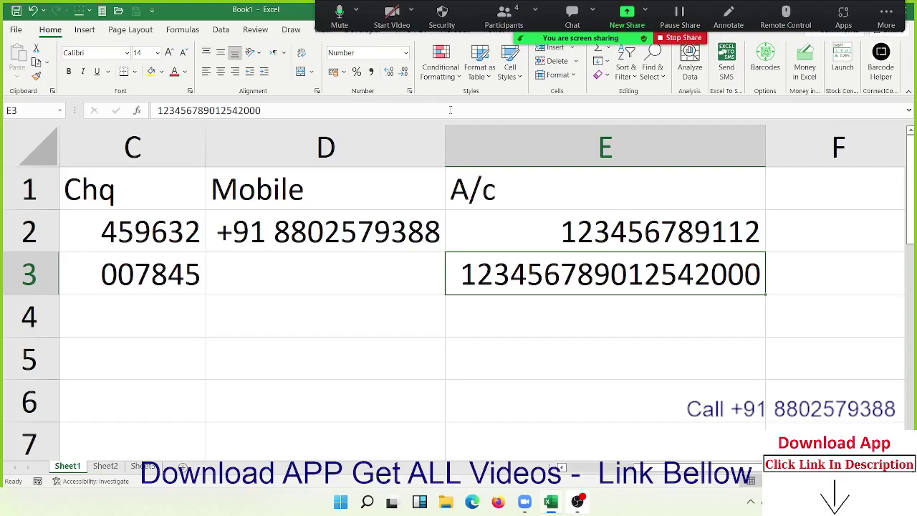
Step: Store a 25-digit account number in E4 as text using an apostrophe prefix
key(Return)
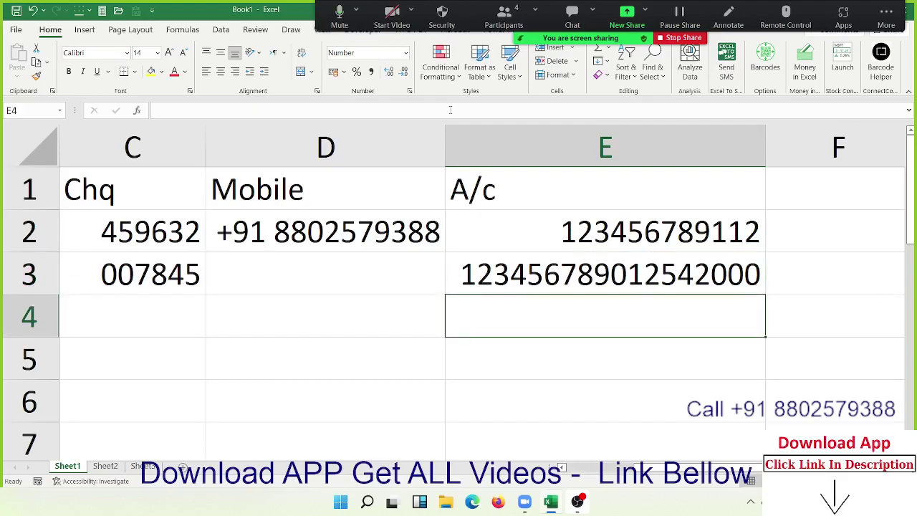
text(;)
key(BackSpace)
text('13)
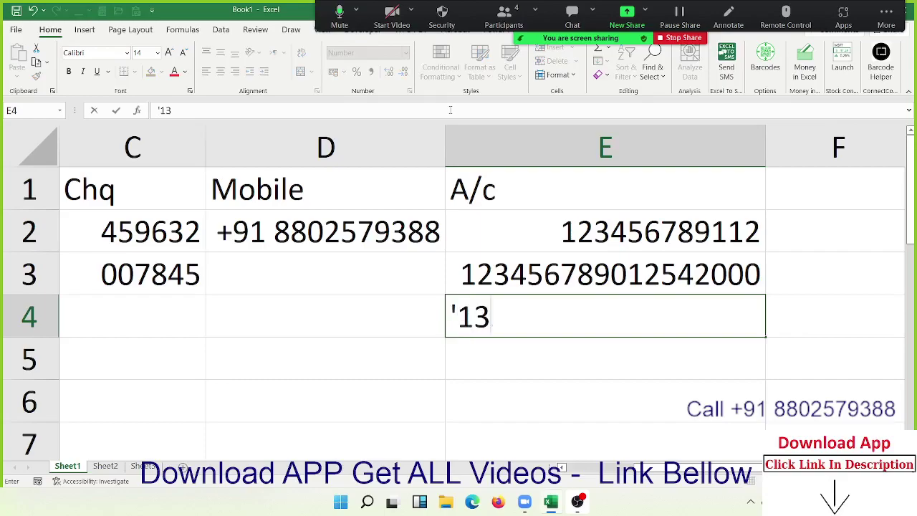
text(24561321354656565321456)
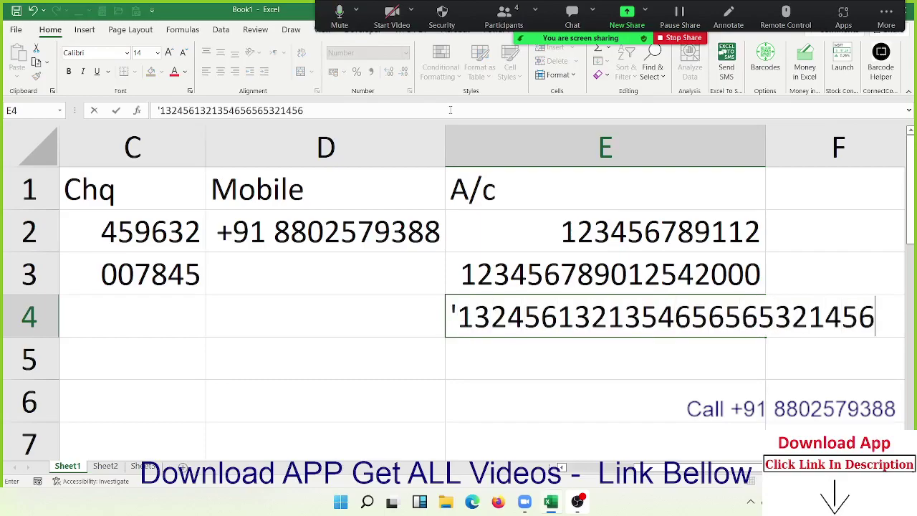
key(Return)
key(Right)
key(Right)
key(Right)
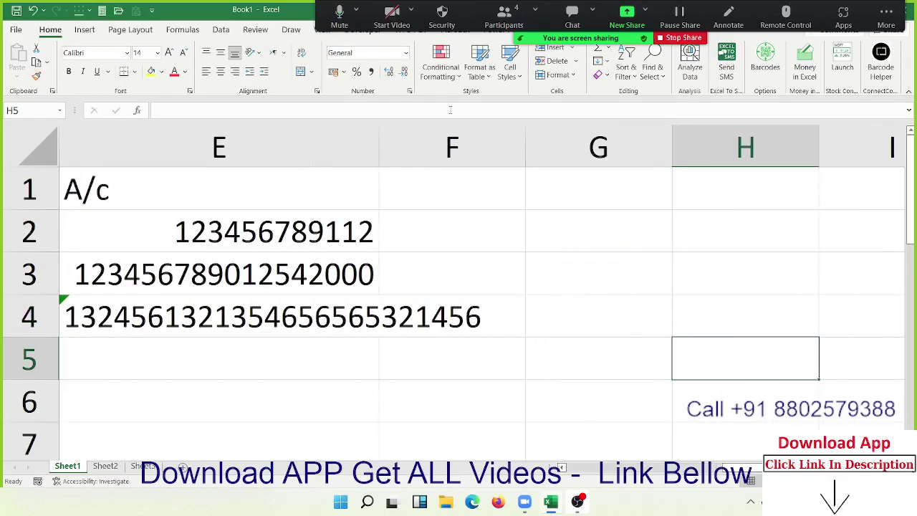
Step: Format column F with the Text number category
right_click(433, 151)
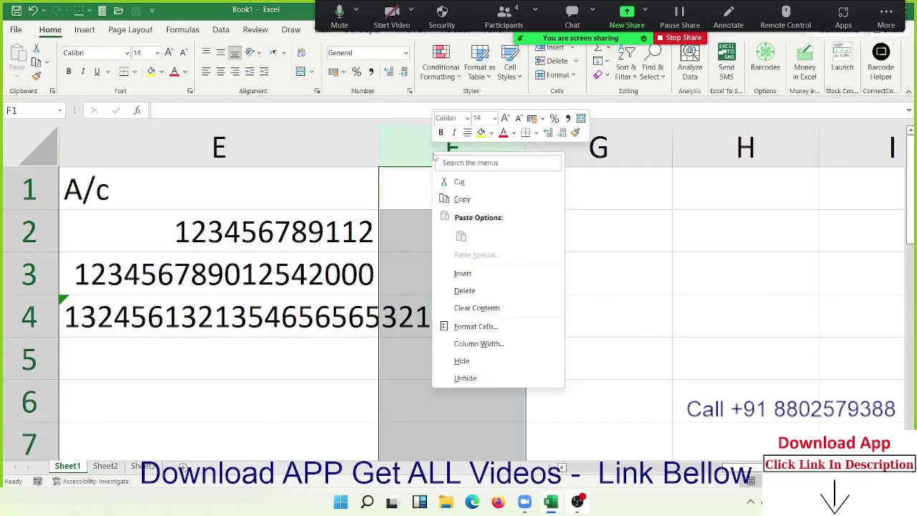
click(475, 326)
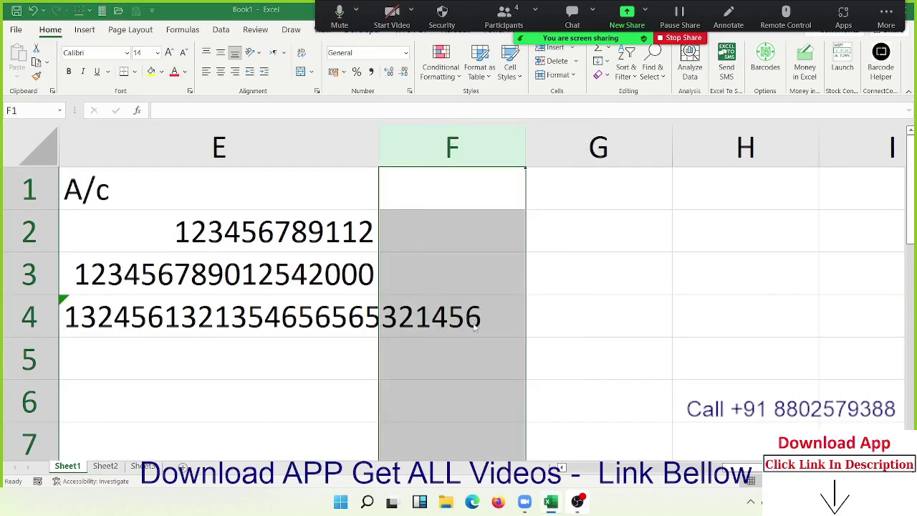
click(331, 295)
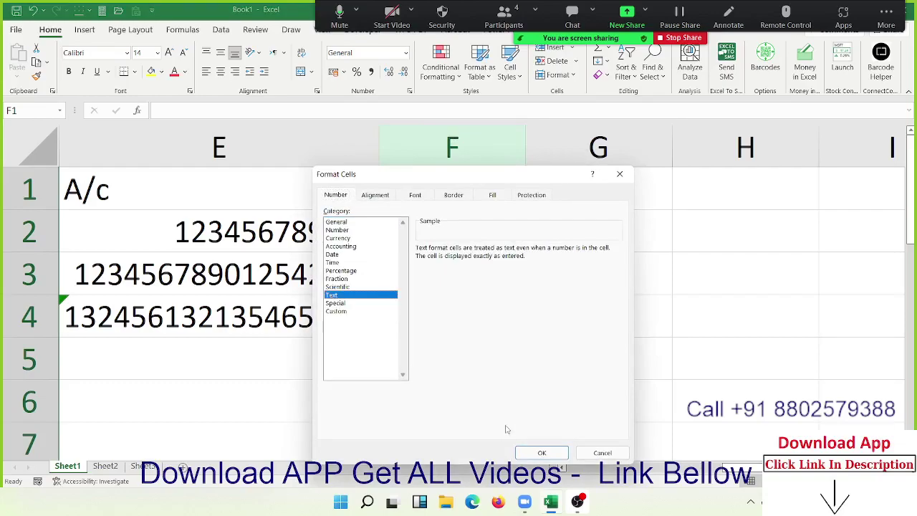
click(539, 452)
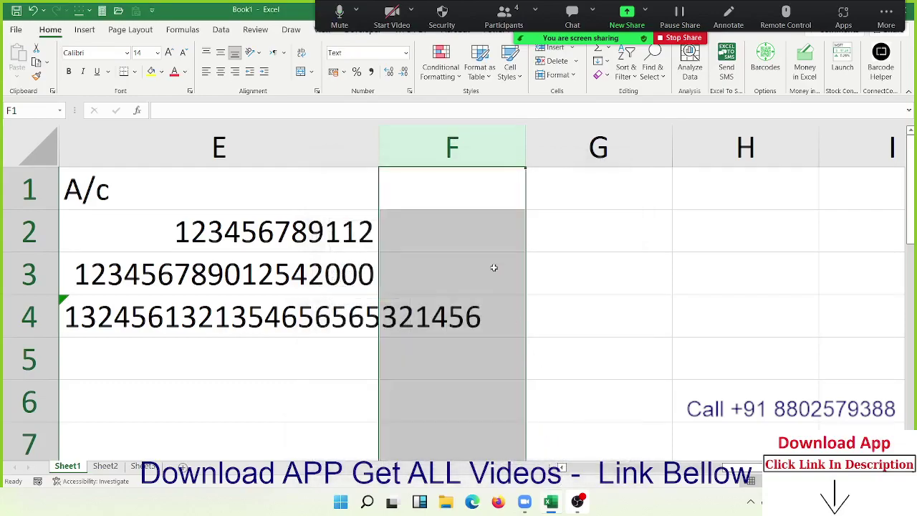
Step: Type three long account numbers into F1, F2 and F3, keeping every digit
click(458, 188)
text(64671365741)
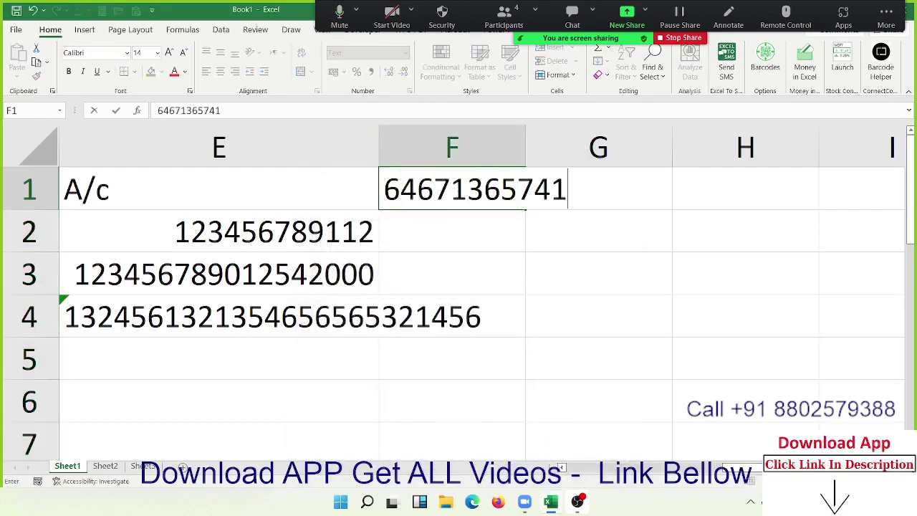
text(63465746)
key(Return)
text(16473465)
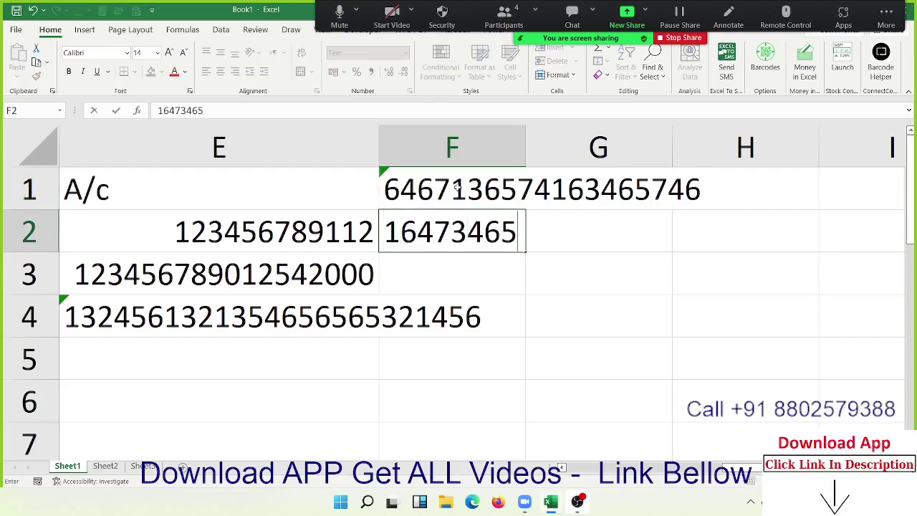
text(464732134655)
key(Return)
text(148)
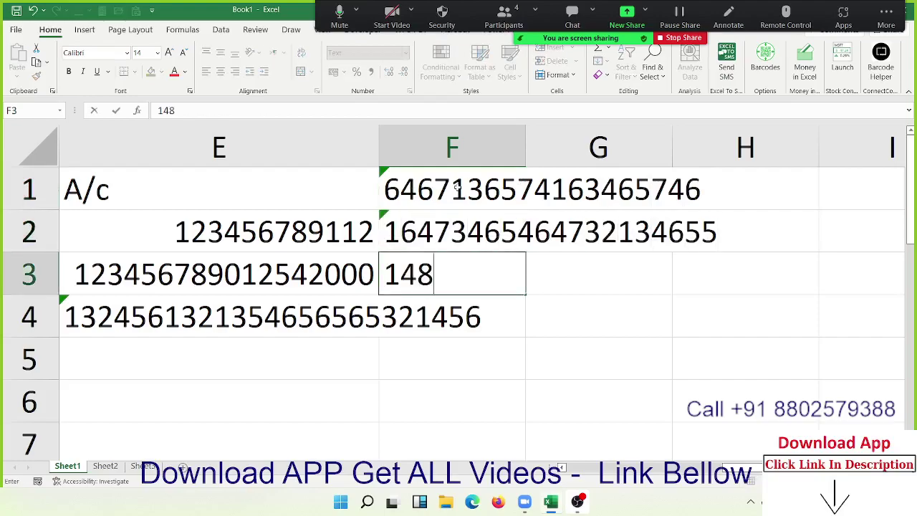
text(46513646134536431345)
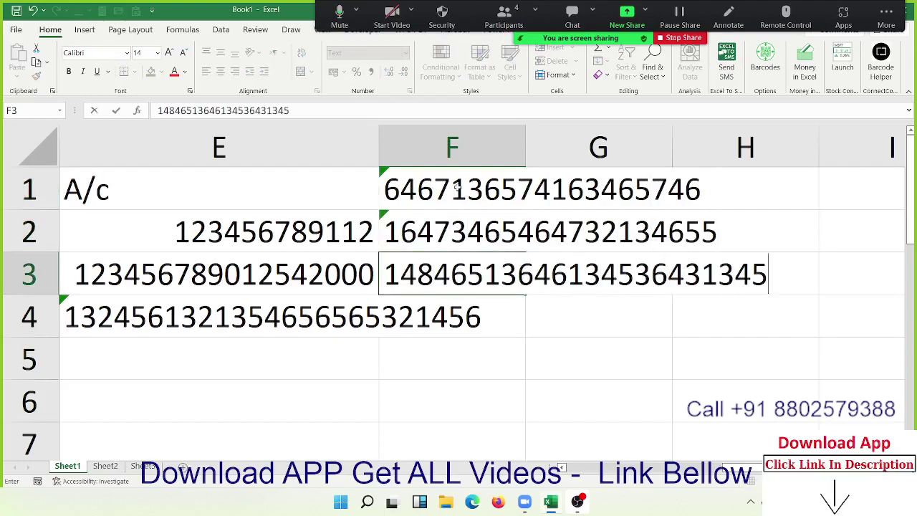
key(Return)
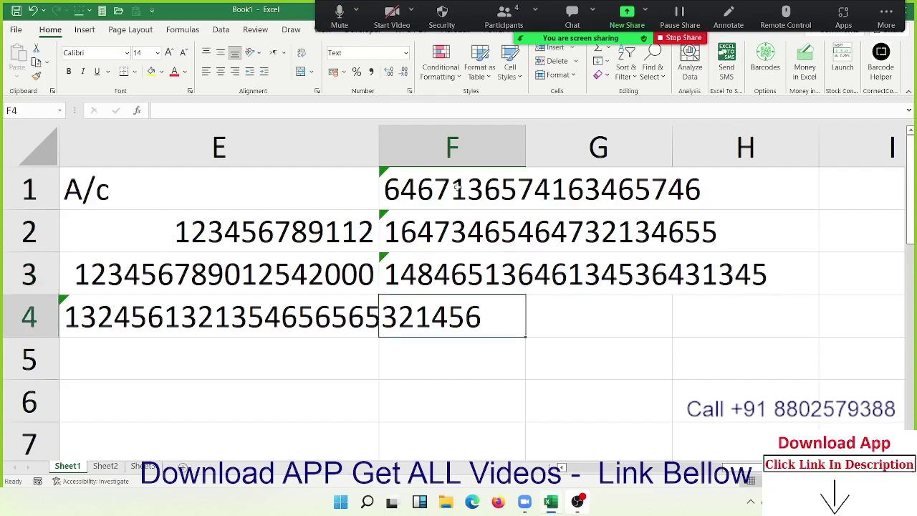
key(Left)
Step: Move along row 4 and return the selection to cell A4
key(Home)
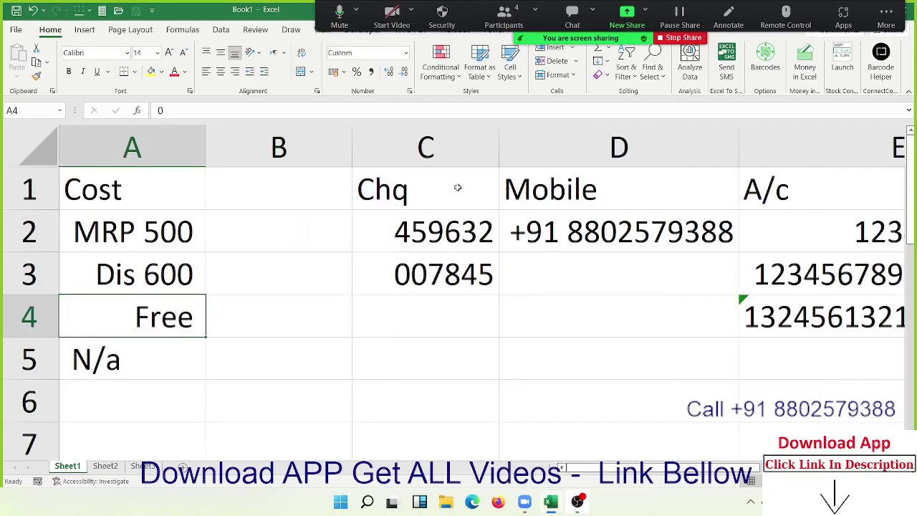
key(Right)
key(Right)
key(Right)
key(Left)
key(Home)
Step: Close the Zoom participants window, scroll down and select cell B12
click(523, 13)
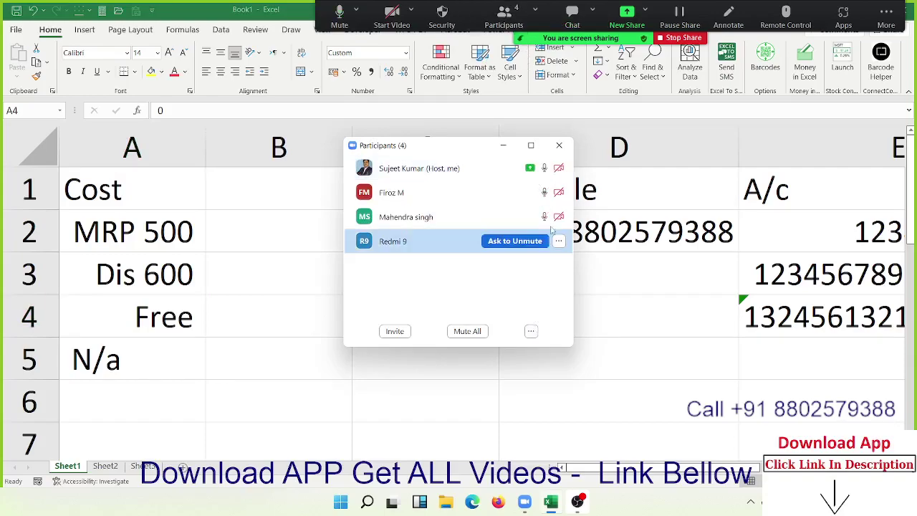
click(559, 145)
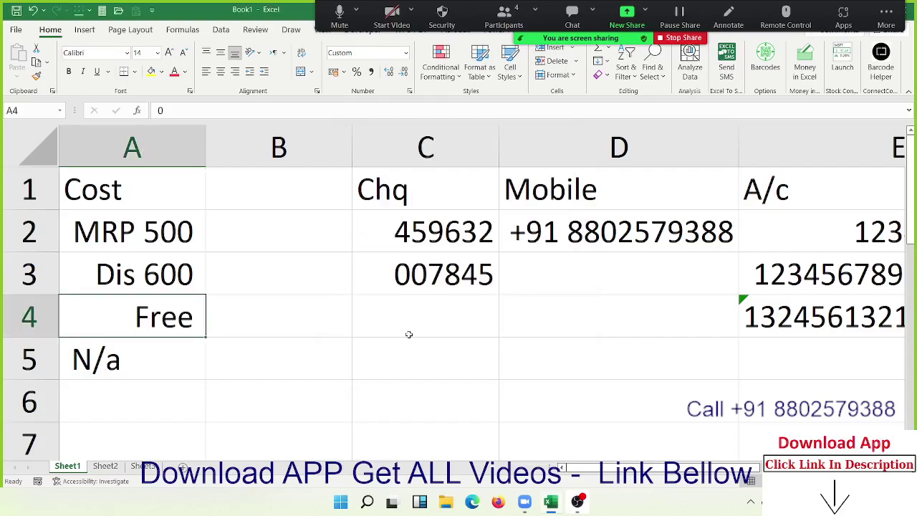
scroll(409, 334, down, 3)
click(326, 246)
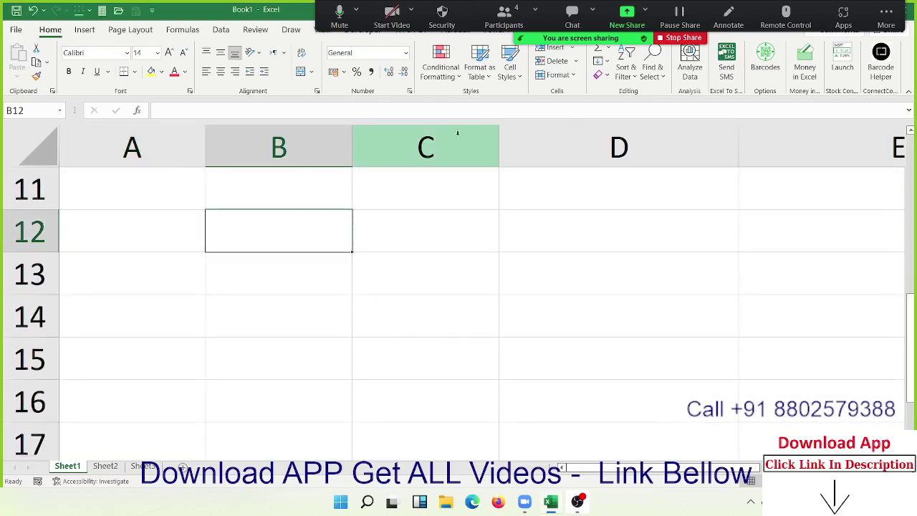
Step: Cancel the Format Cells dialog and enter 1500 in cell B12
key(ctrl+1)
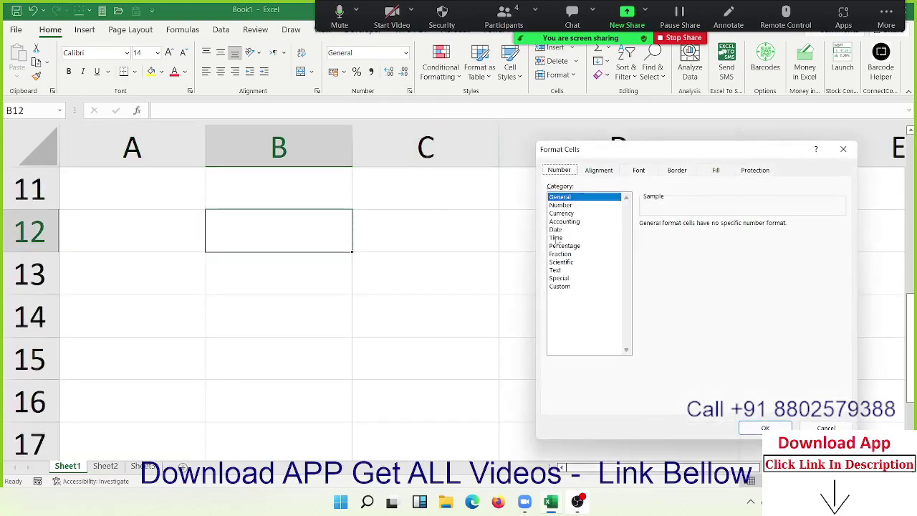
click(560, 286)
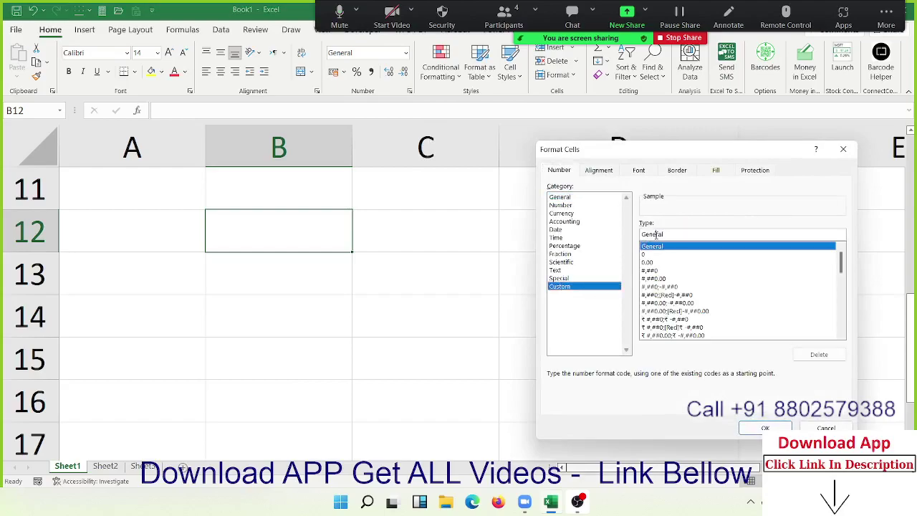
double_click(655, 234)
key(BackSpace)
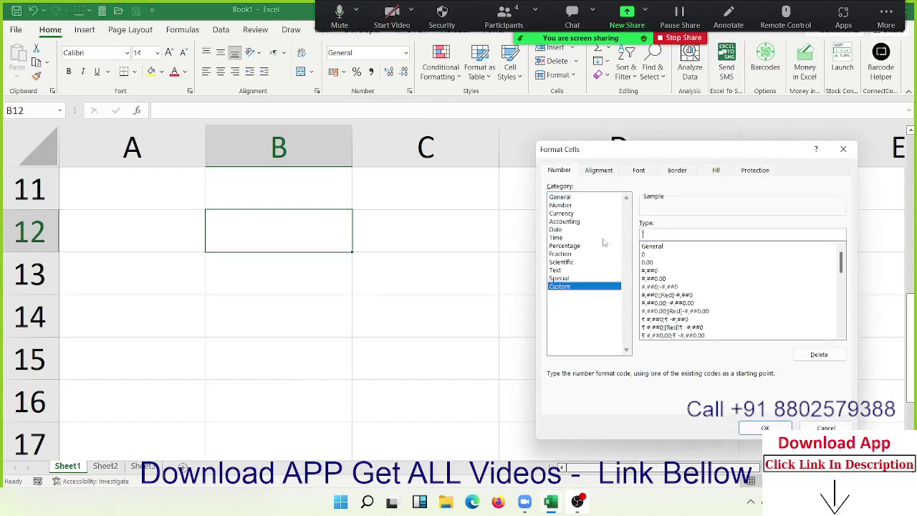
key(Escape)
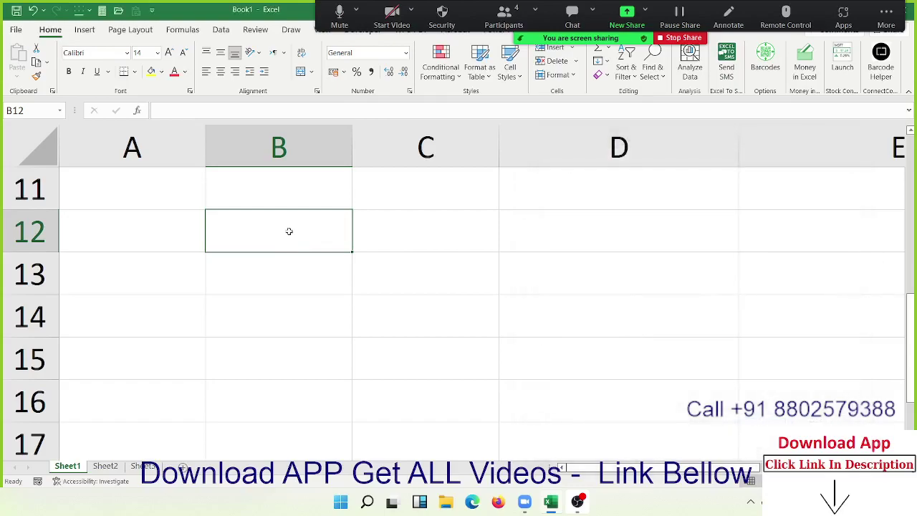
click(278, 230)
text(1500)
key(ctrl+Return)
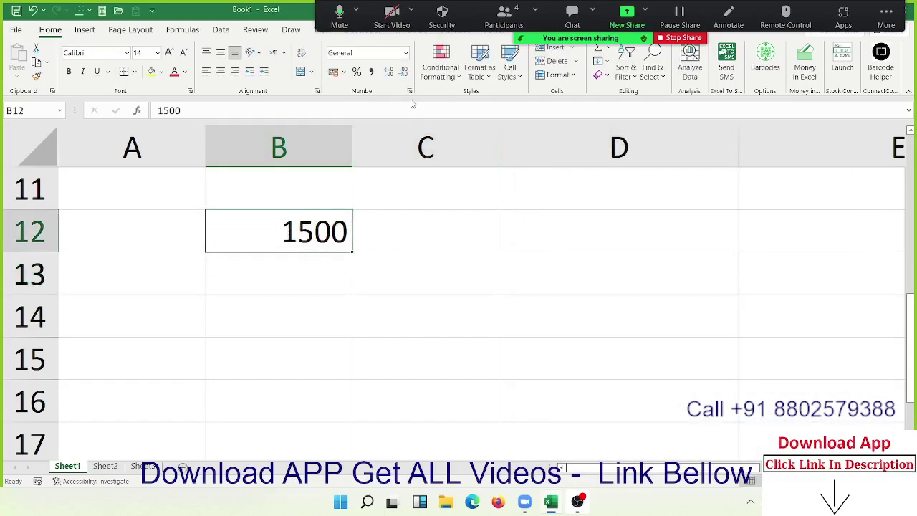
Step: Give B12 a custom "Dr" format, then revise it to "Dr" 0
key(ctrl+1)
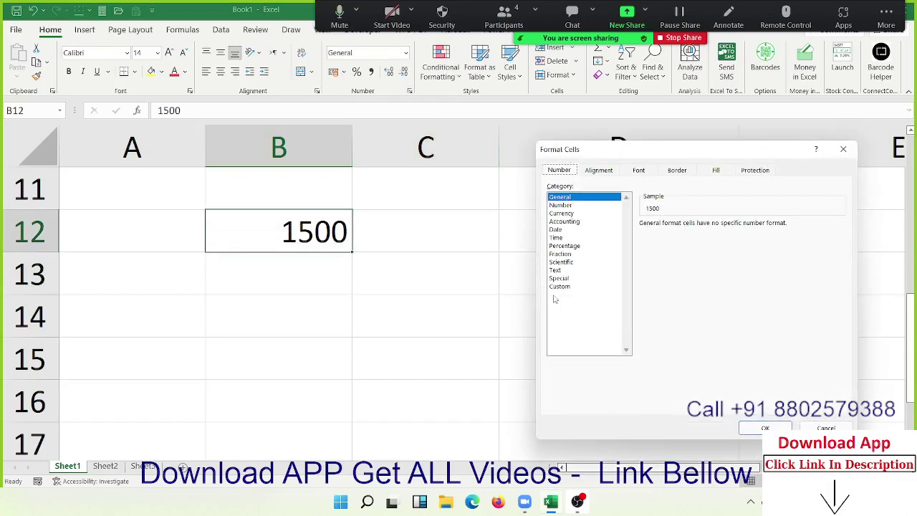
click(557, 286)
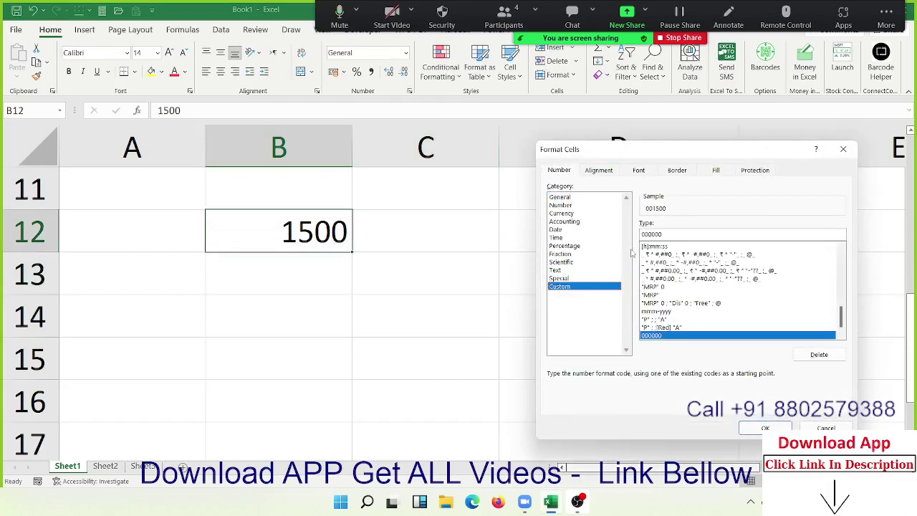
double_click(656, 234)
text(")
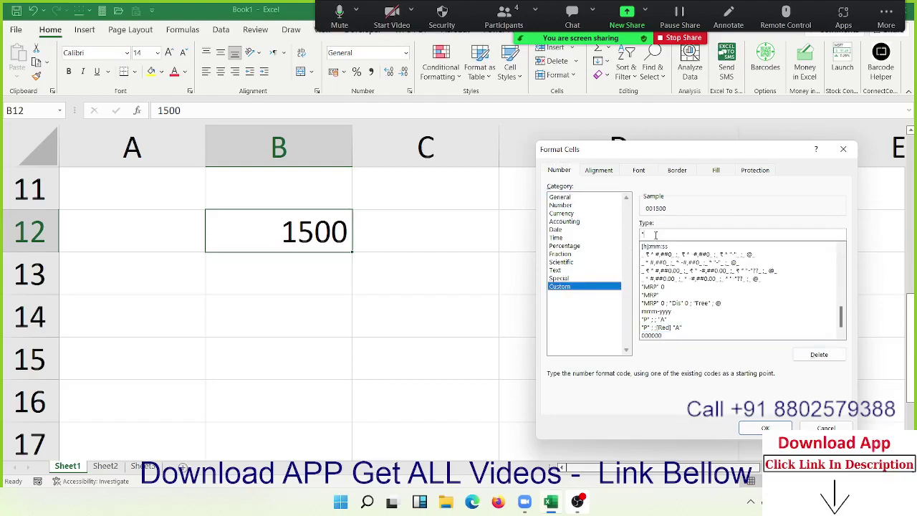
text(Dr")
key(Return)
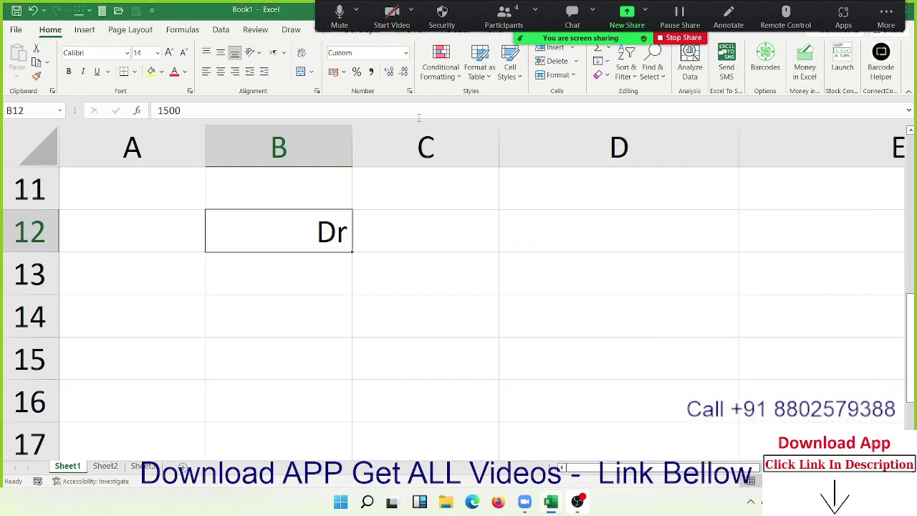
click(411, 92)
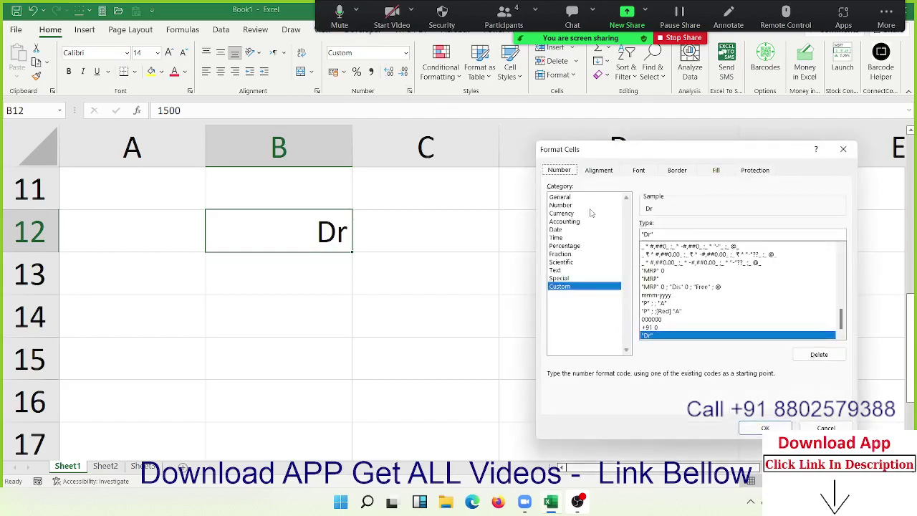
text(0)
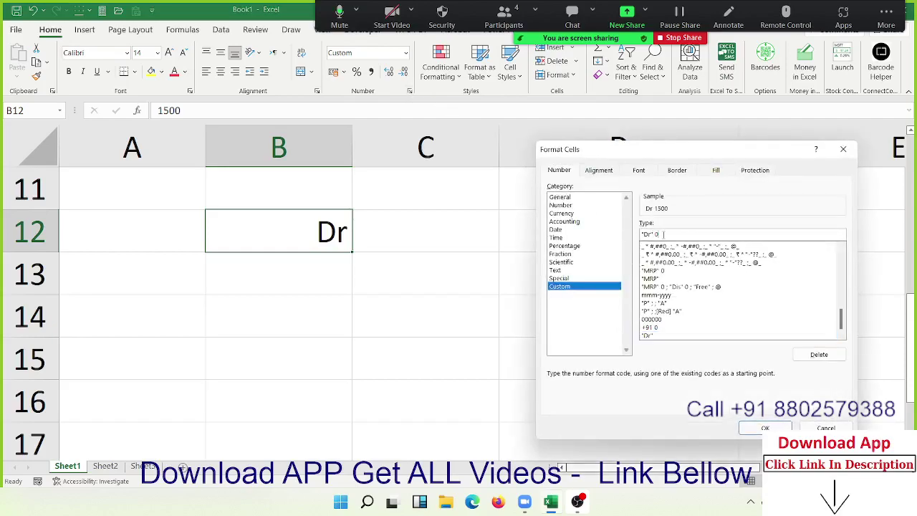
key(Return)
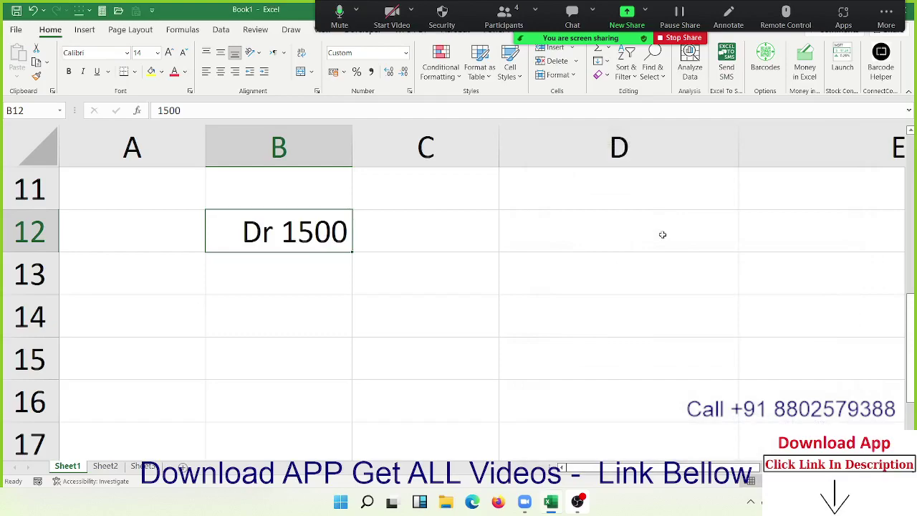
Step: Change B12's format to "Dr" 00 and test it with 5656 and then 5
click(410, 91)
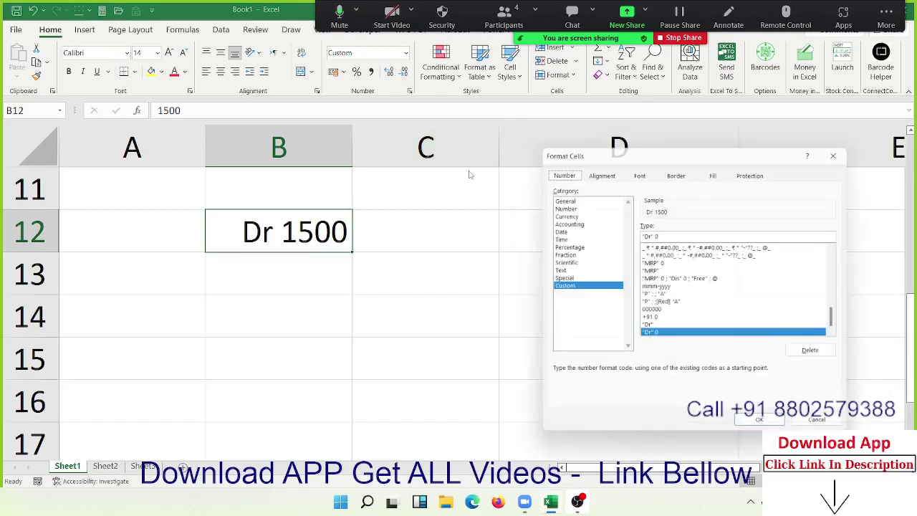
click(664, 233)
text(0)
key(Return)
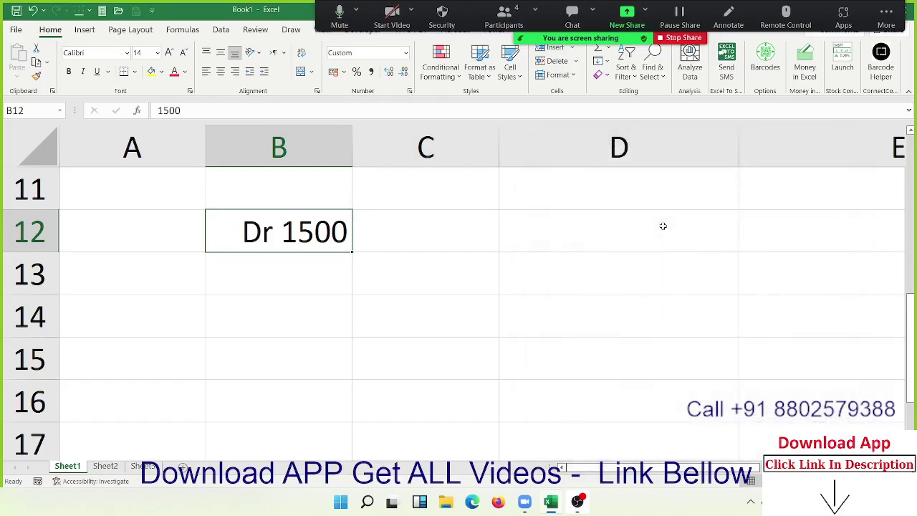
text(5656)
key(Return)
key(Up)
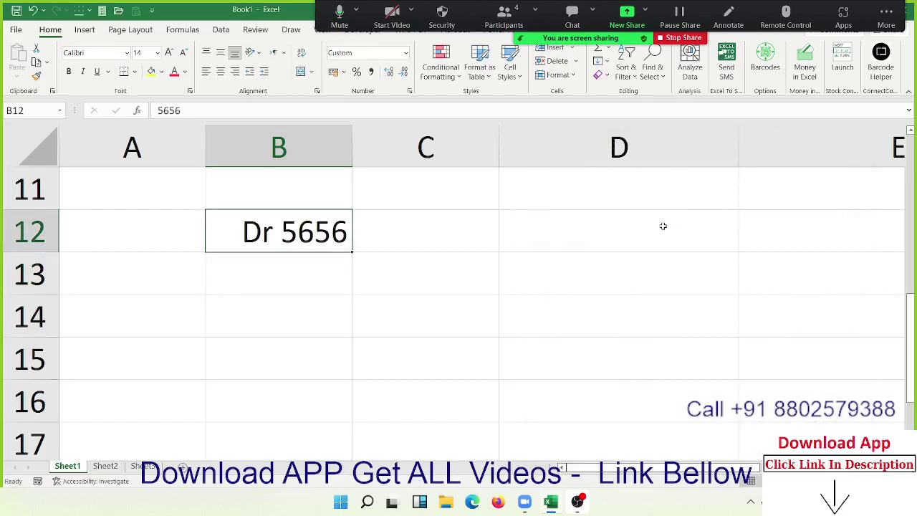
text(5)
key(Return)
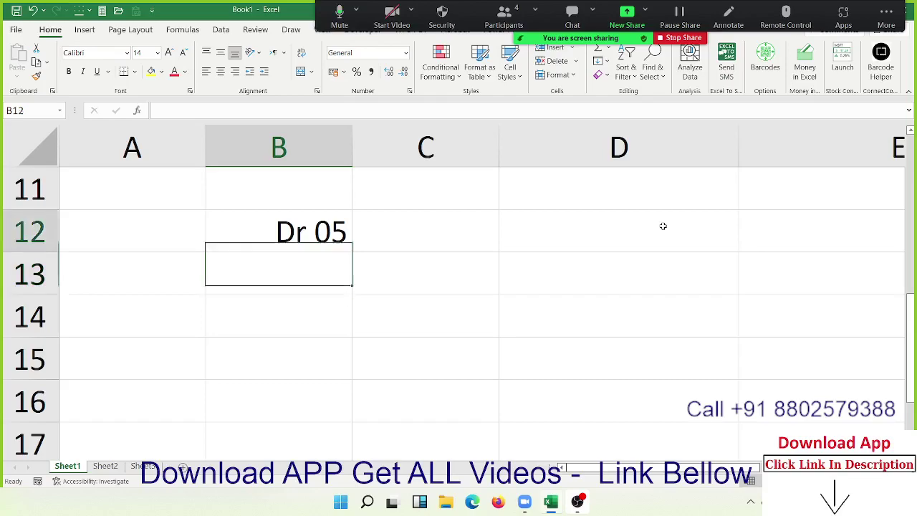
Step: Change B12's format to "Dr" ## so 5 displays as Dr 5
key(Up)
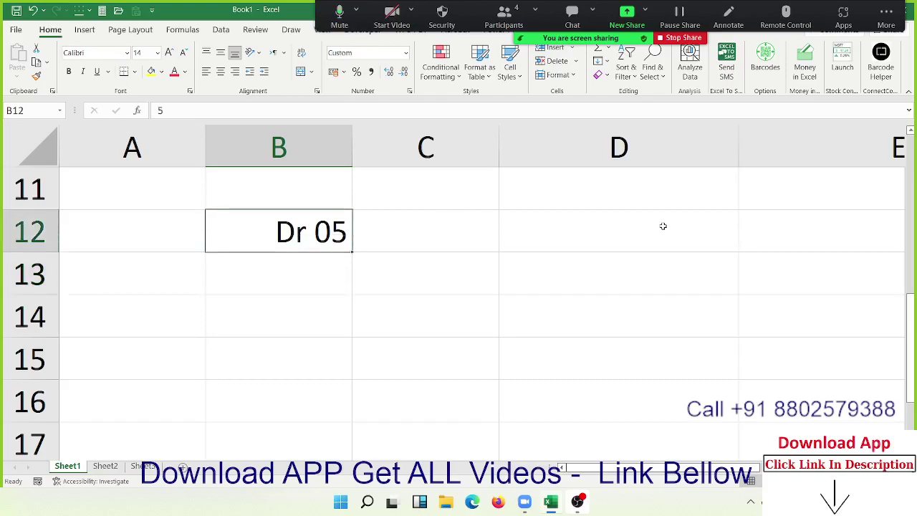
click(408, 92)
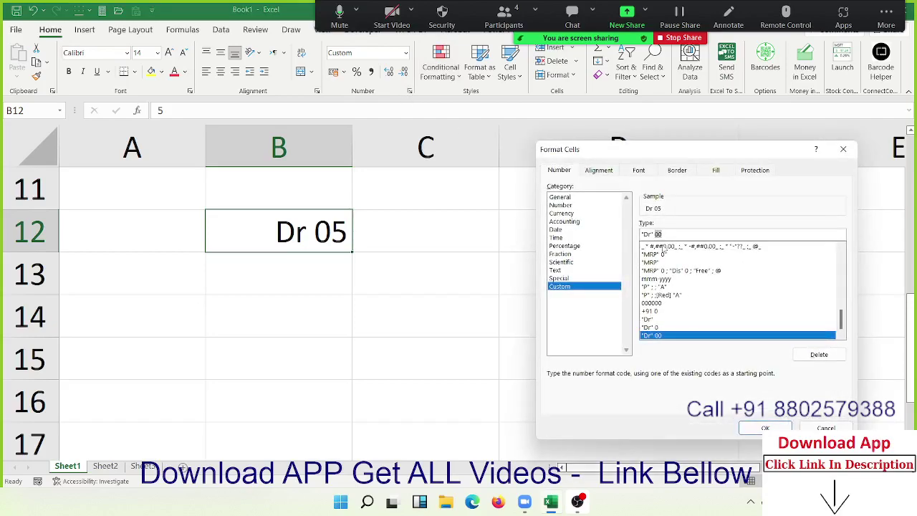
text(##)
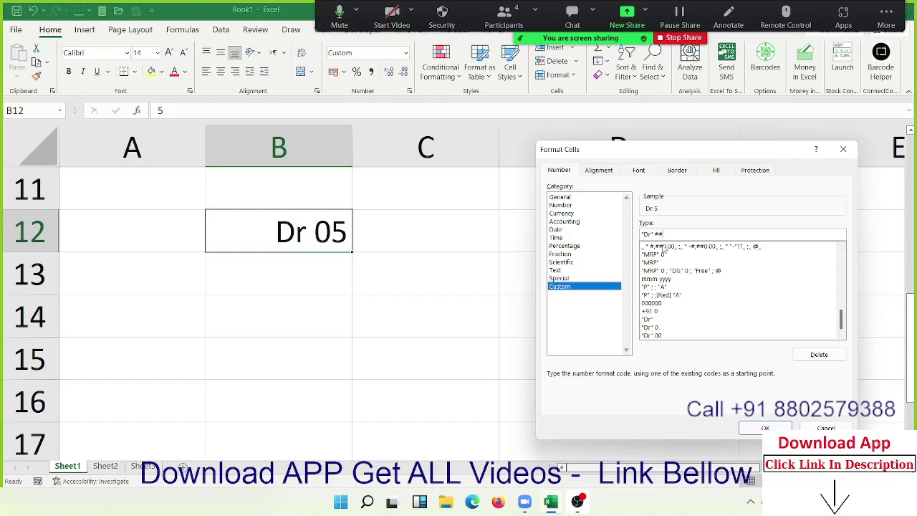
key(Return)
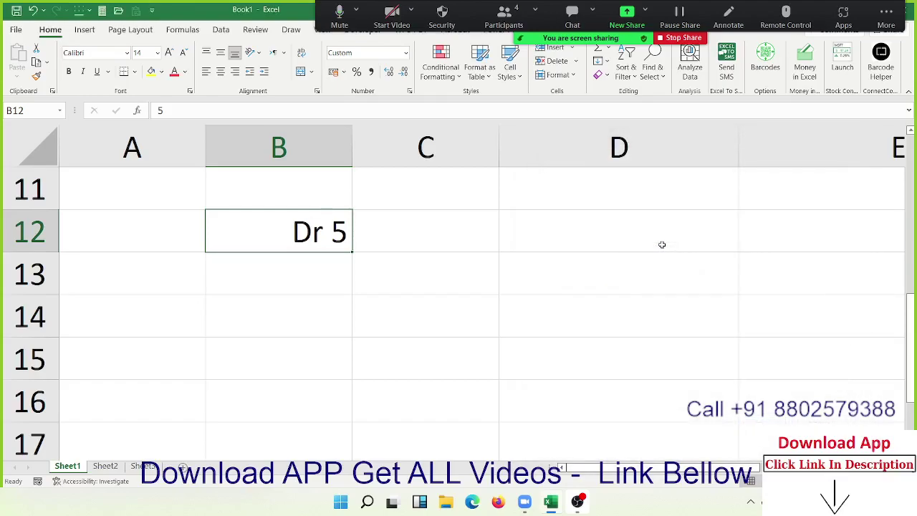
key(Down)
key(Right)
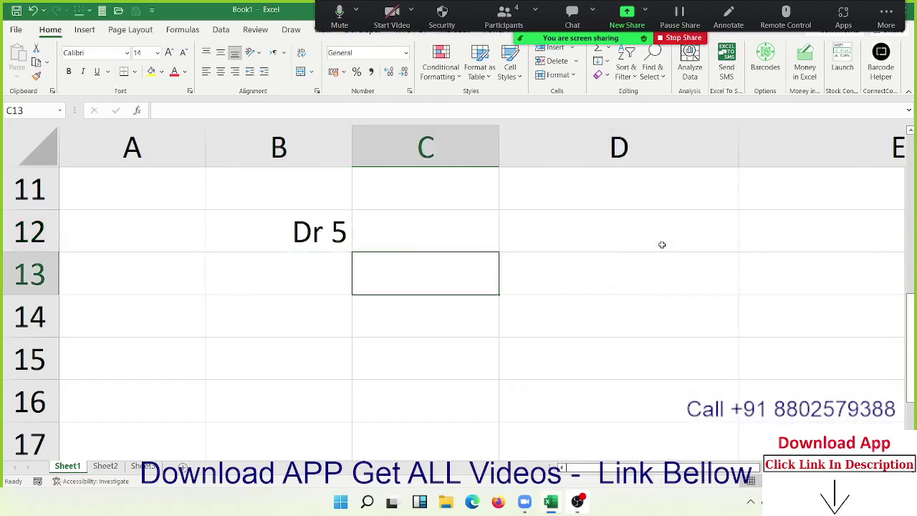
Step: Enter 45.65 in C13 and apply the custom format 0# "rupees" .00 "Paise"
text(45.65)
key(Return)
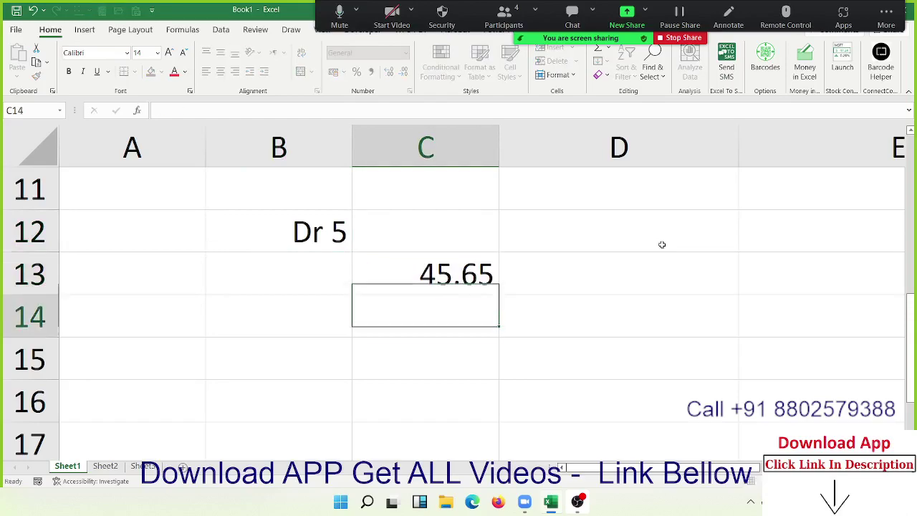
key(Up)
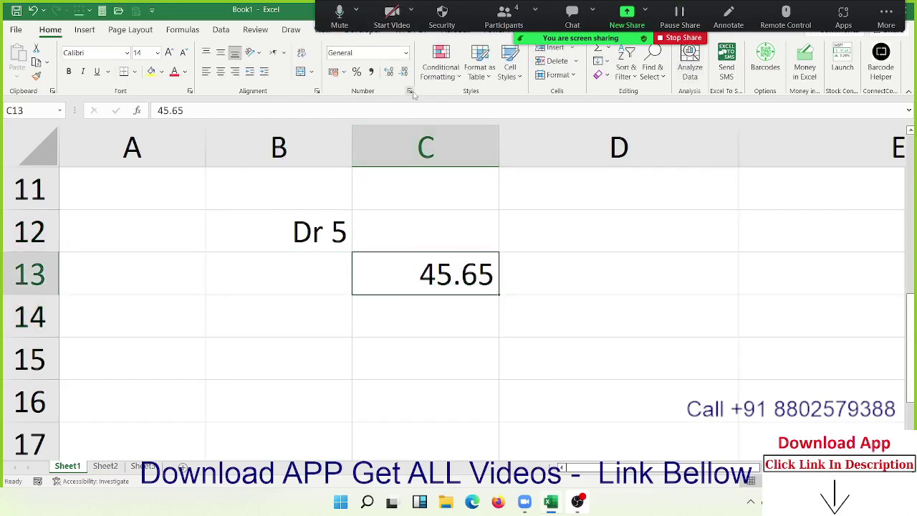
click(412, 94)
click(566, 286)
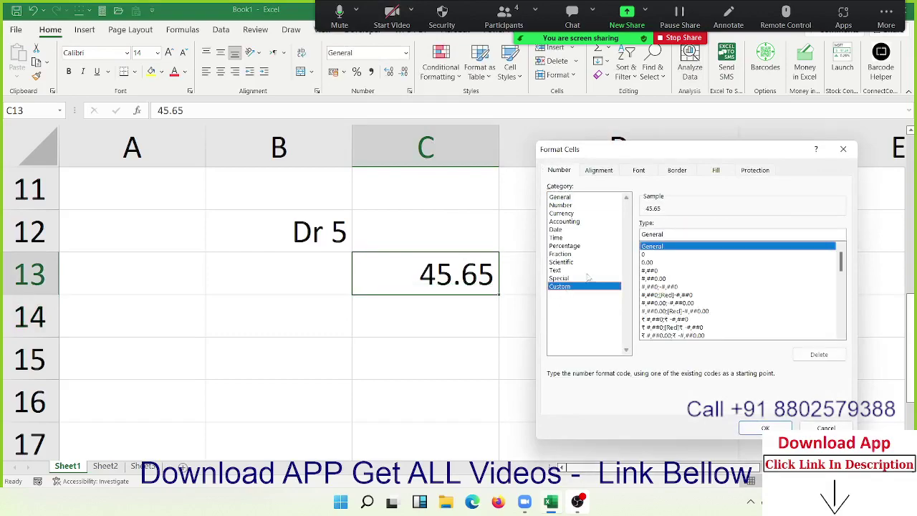
double_click(653, 235)
text(0# ")
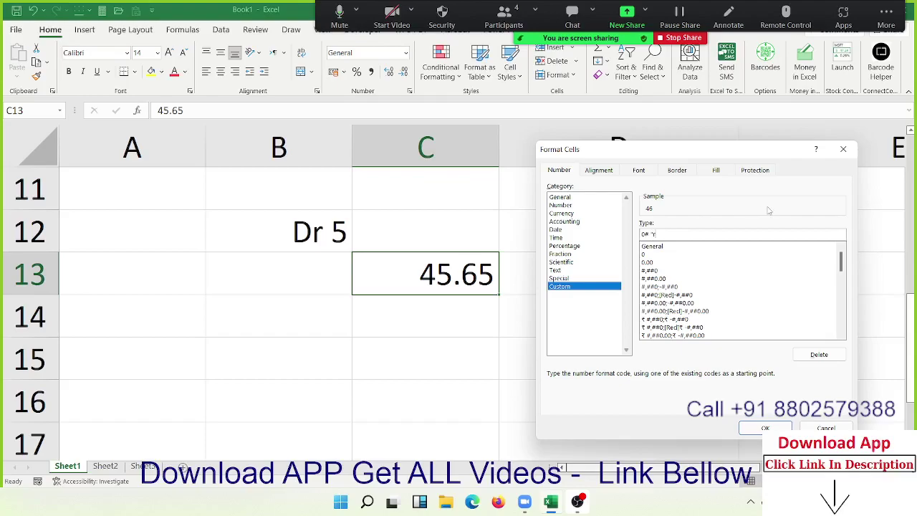
text(rupe)
text(es")
text( .00 "P)
text(aise)
key(Return)
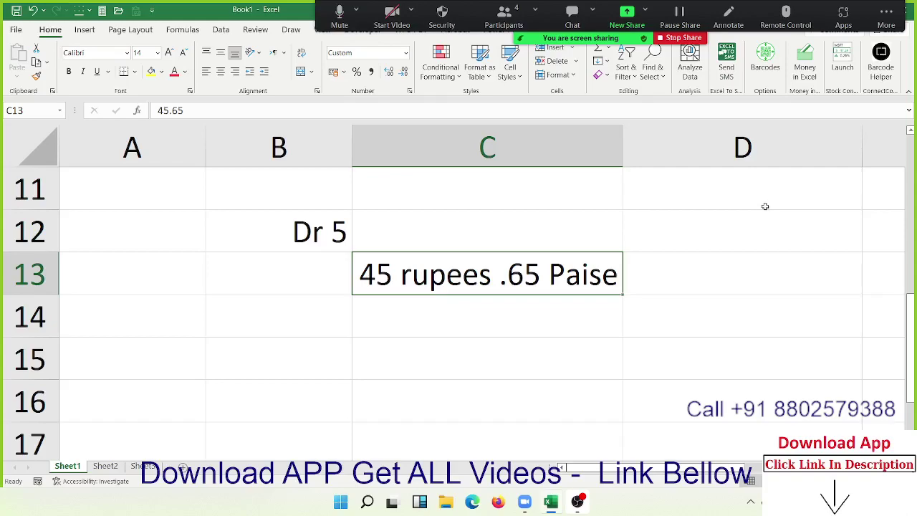
Step: Check C13's raw value, then enter 78.5 so it shows 78 rupees .50 Paise
double_click(406, 275)
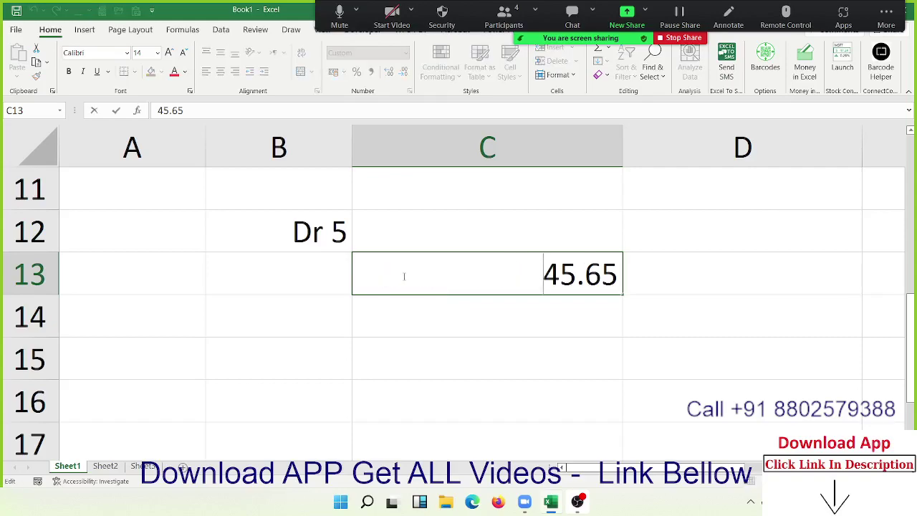
key(Return)
click(433, 286)
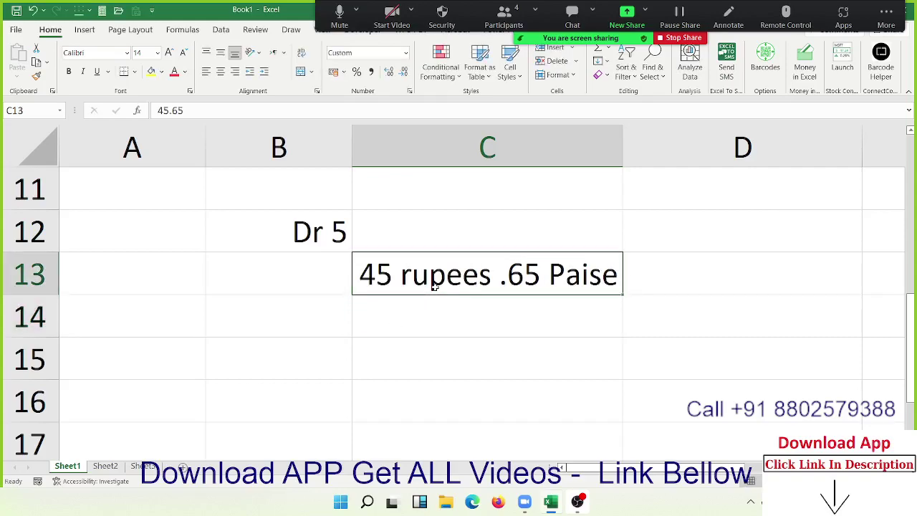
text(78)
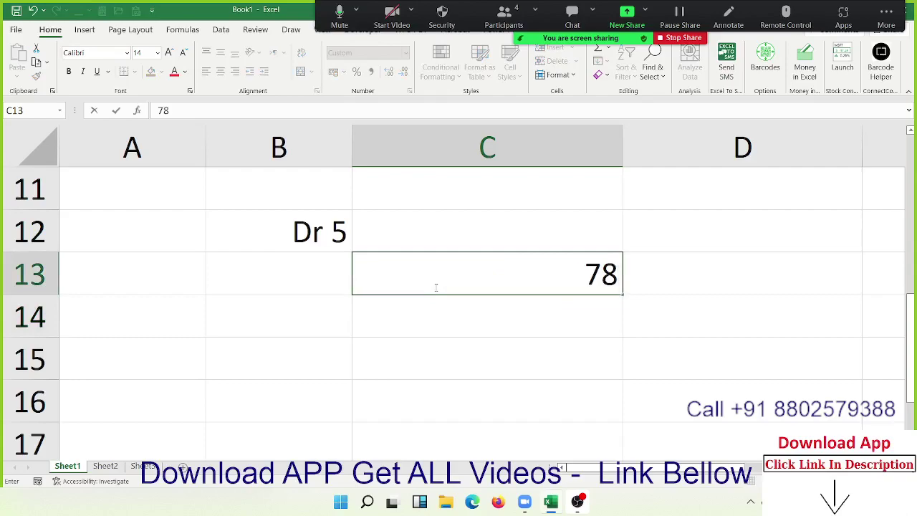
text(.5)
key(Return)
click(433, 285)
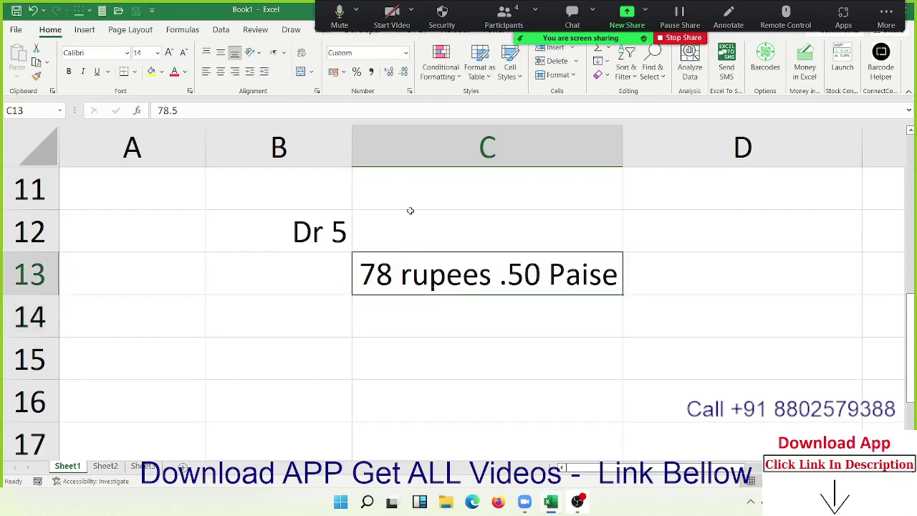
Step: Remove the # from C13's rupees format and test it with .65
click(409, 92)
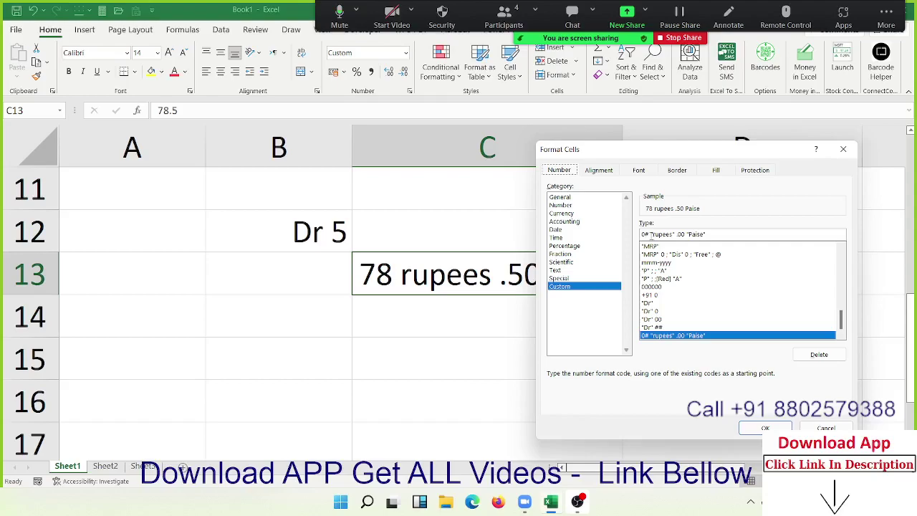
click(650, 235)
key(BackSpace)
key(Return)
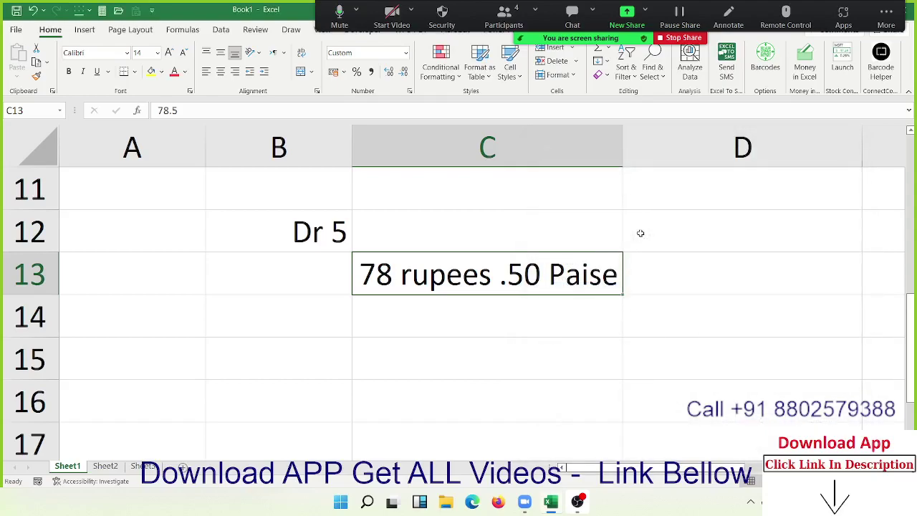
text(.6)
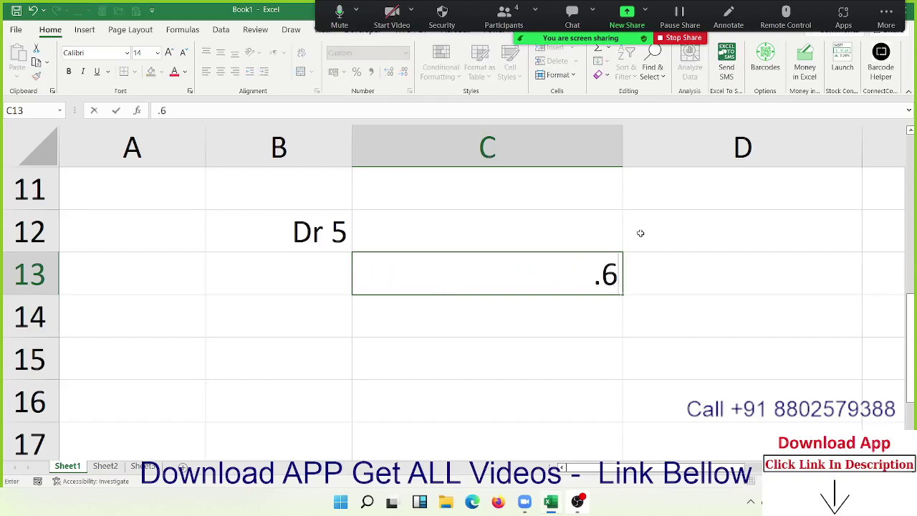
text(5)
key(Return)
key(Up)
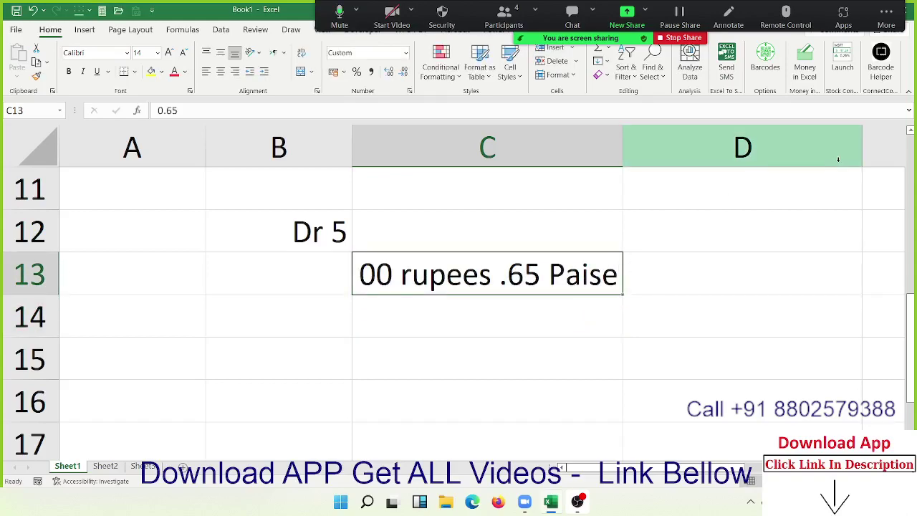
Step: Change C13's rupees format to ## and then to 0# "rupees" .00 "Paise"
click(410, 91)
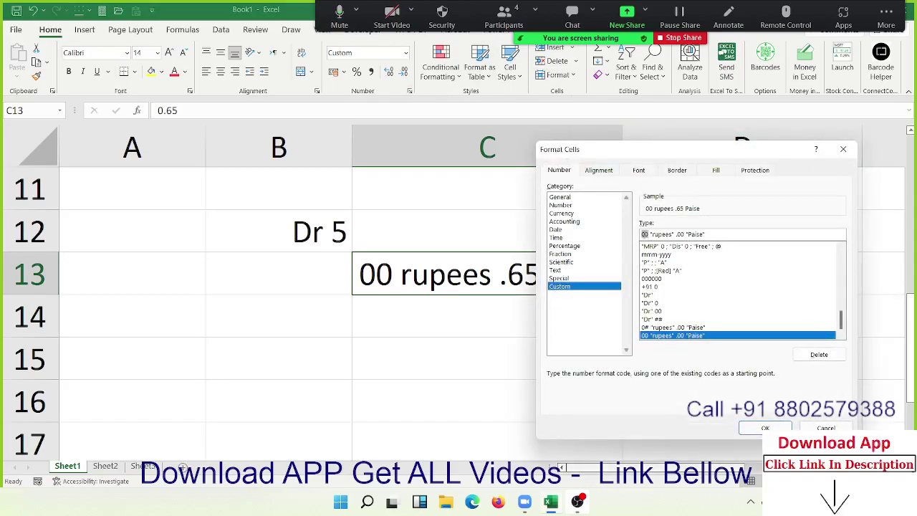
text(#)
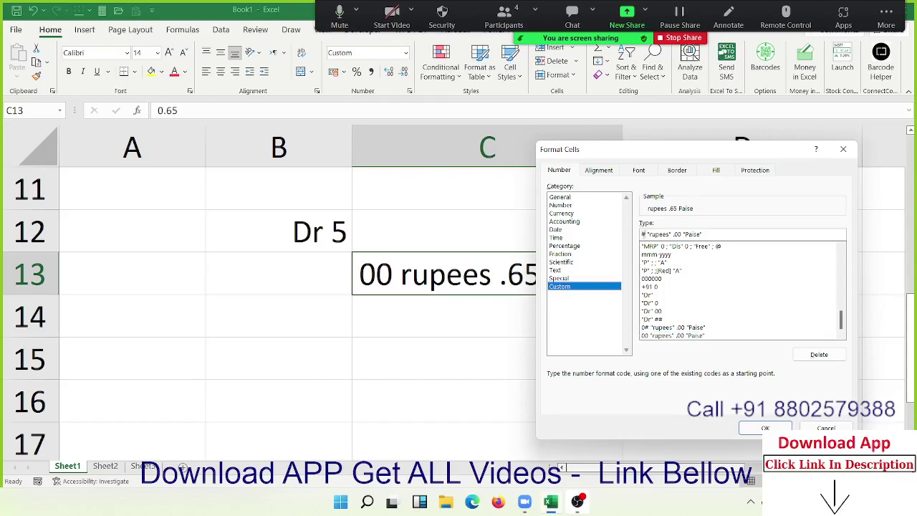
text(#)
key(Return)
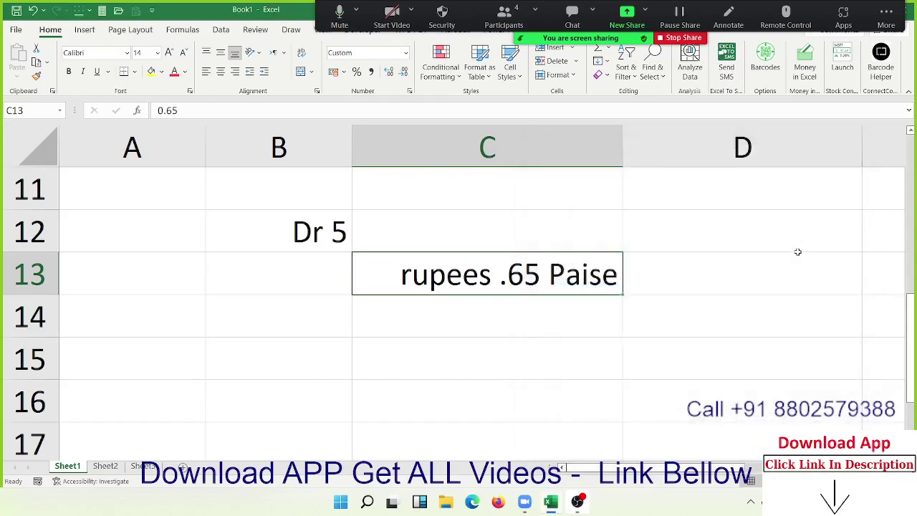
click(410, 91)
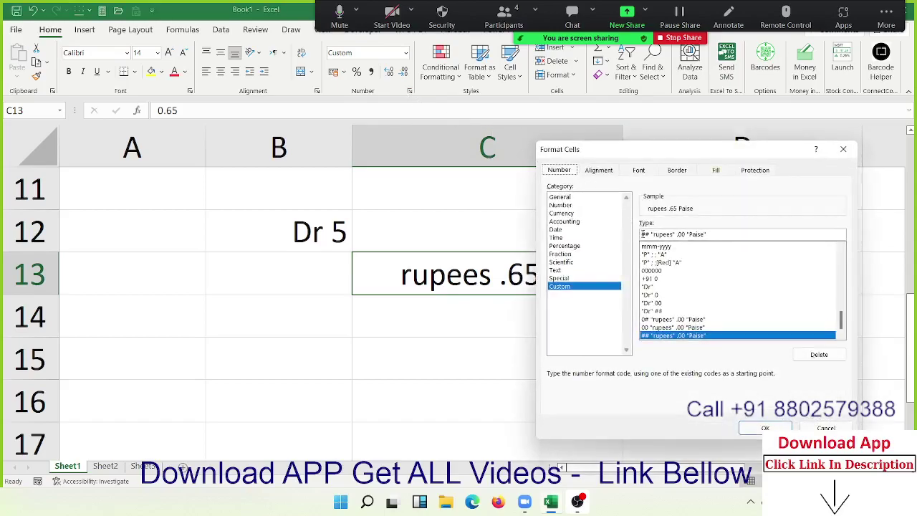
click(644, 234)
key(BackSpace)
text(0)
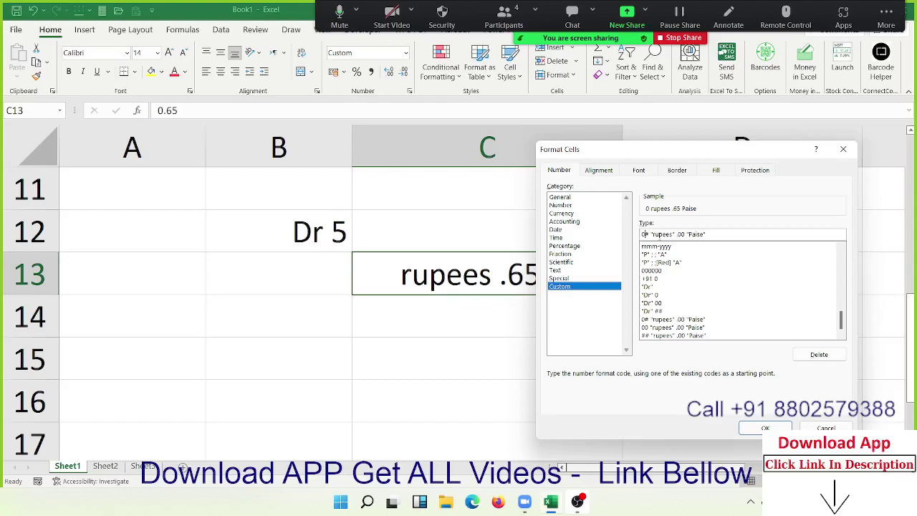
key(Return)
Step: Enter 5 in C13 so it reads 05 rupees .00 Paise
key(Up)
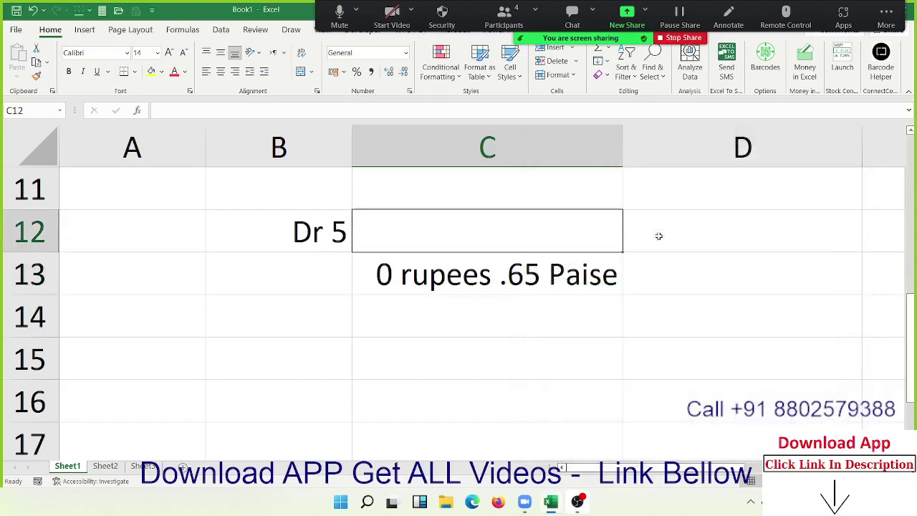
key(Down)
text(5.)
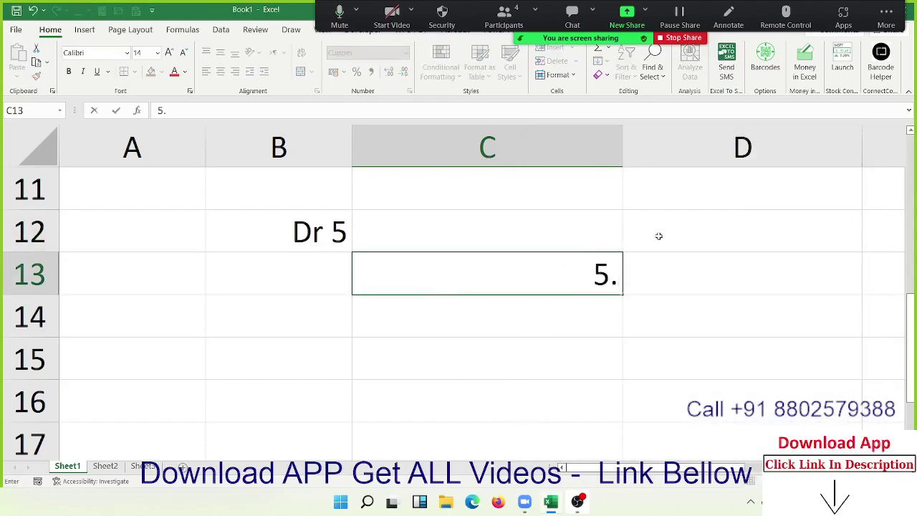
key(Return)
key(Up)
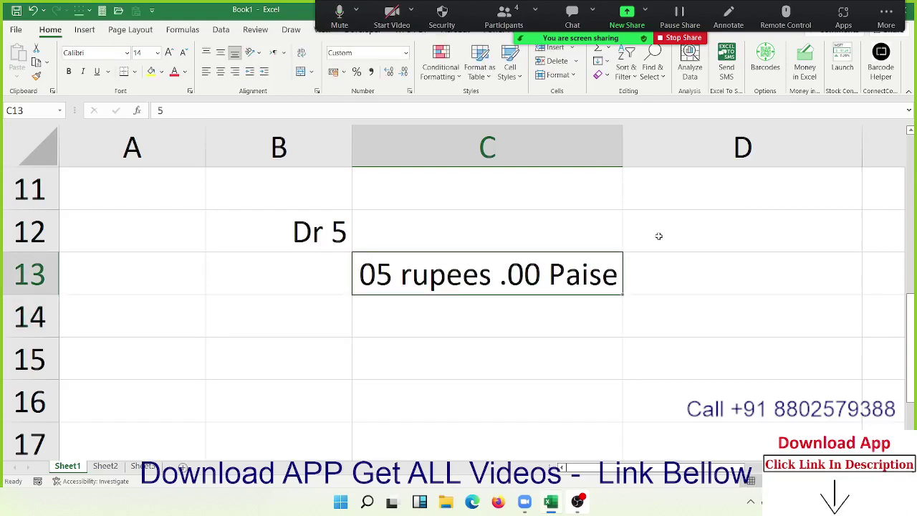
key(Down)
key(Up)
Step: Enter 25000 in cell A15
key(Down)
key(Left)
key(Left)
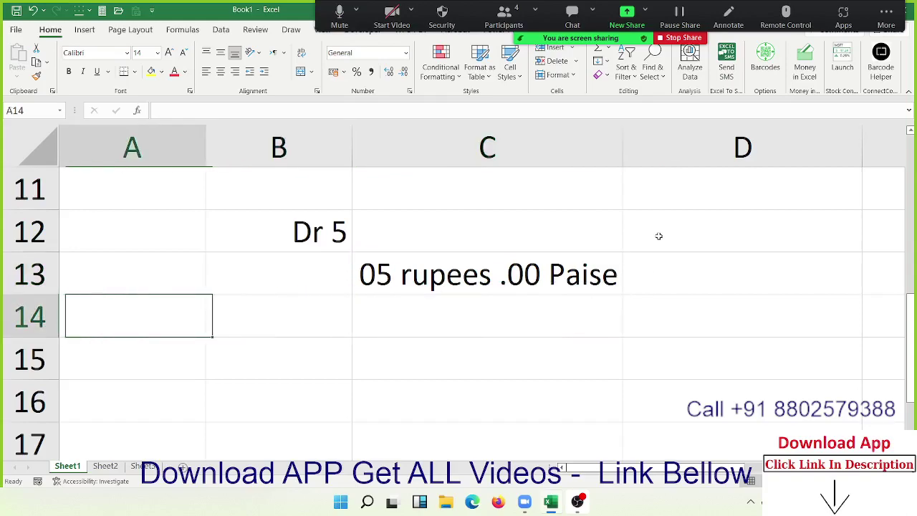
key(Down)
key(Down)
key(Down)
key(Down)
key(Down)
key(Up)
key(Up)
key(Up)
key(Up)
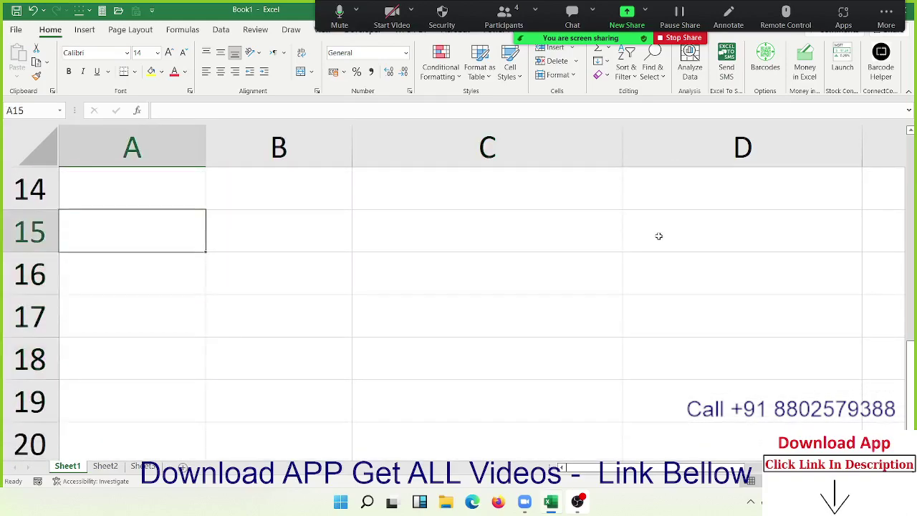
text(25)
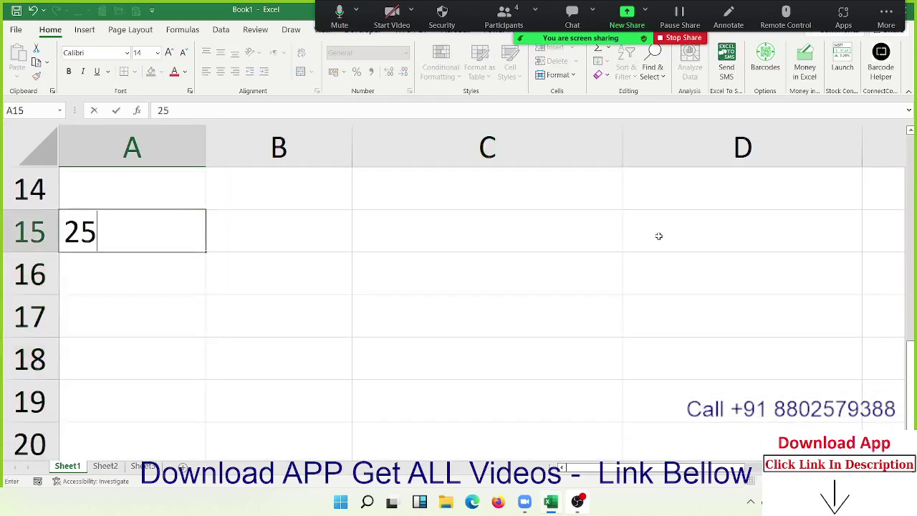
text(000)
key(Return)
key(Up)
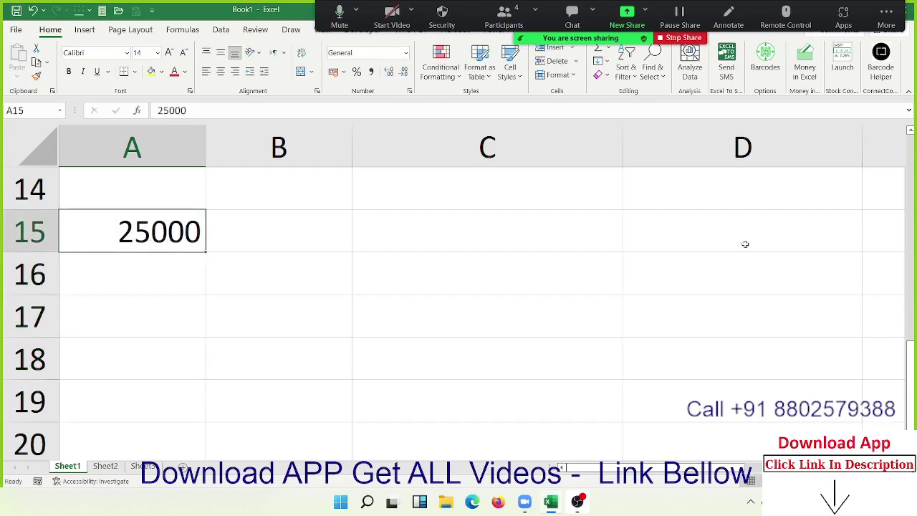
Step: Apply the thousands-scaling custom format #, to A15 and check its stored value
click(411, 92)
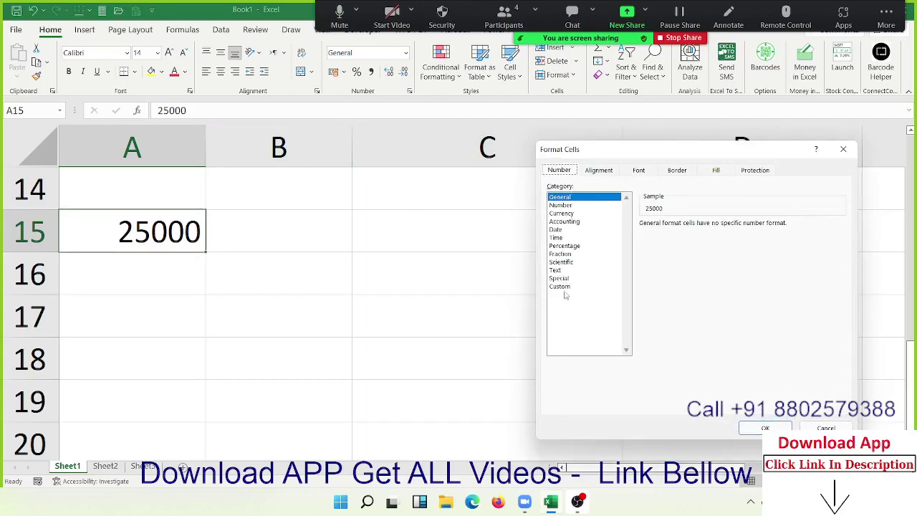
click(564, 287)
double_click(654, 235)
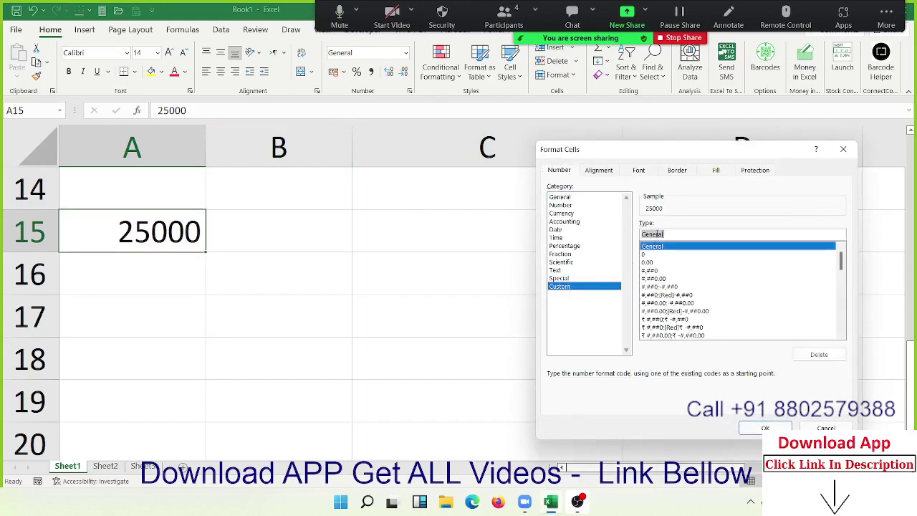
text(#,)
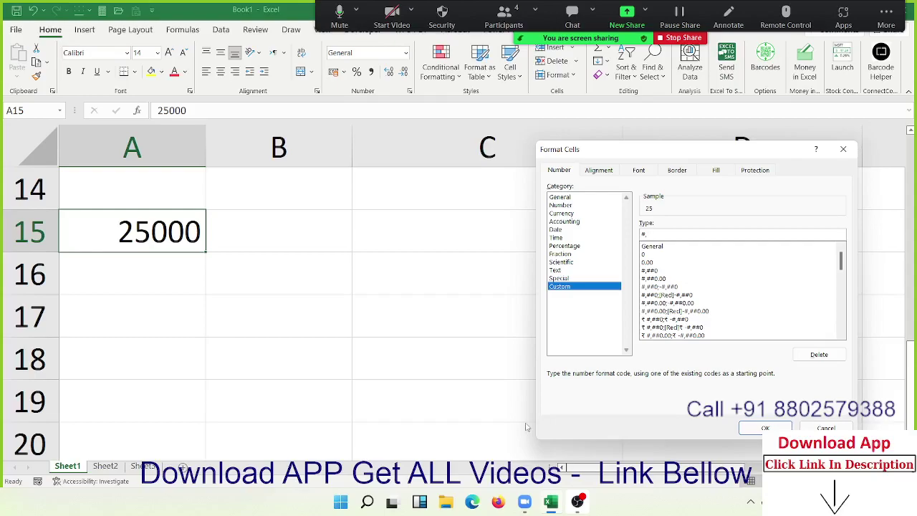
key(Return)
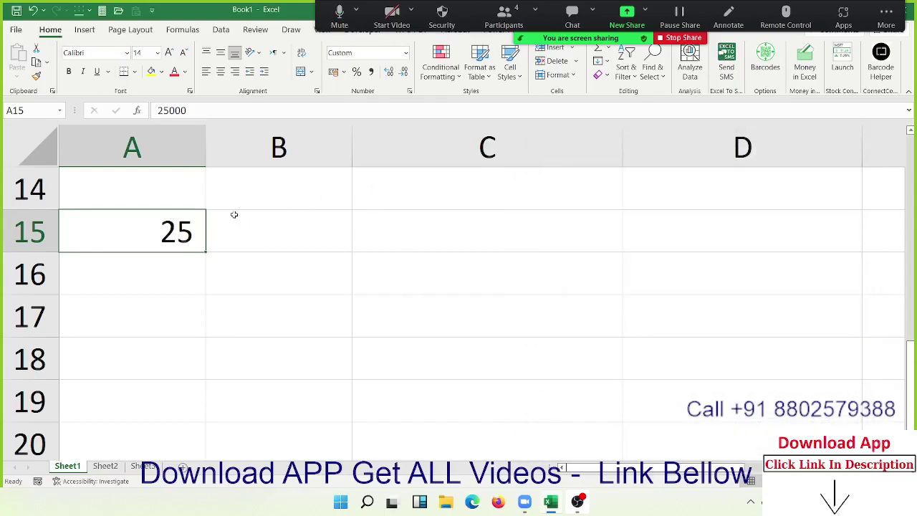
click(182, 111)
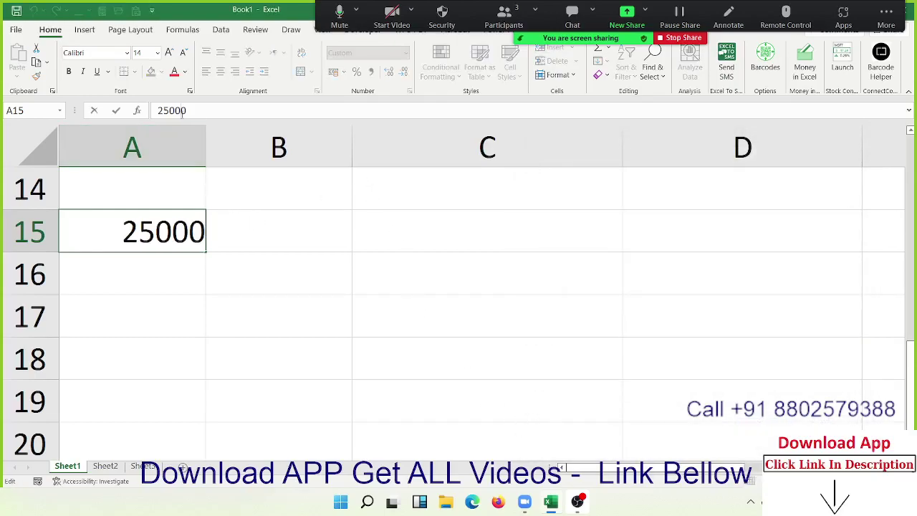
key(Return)
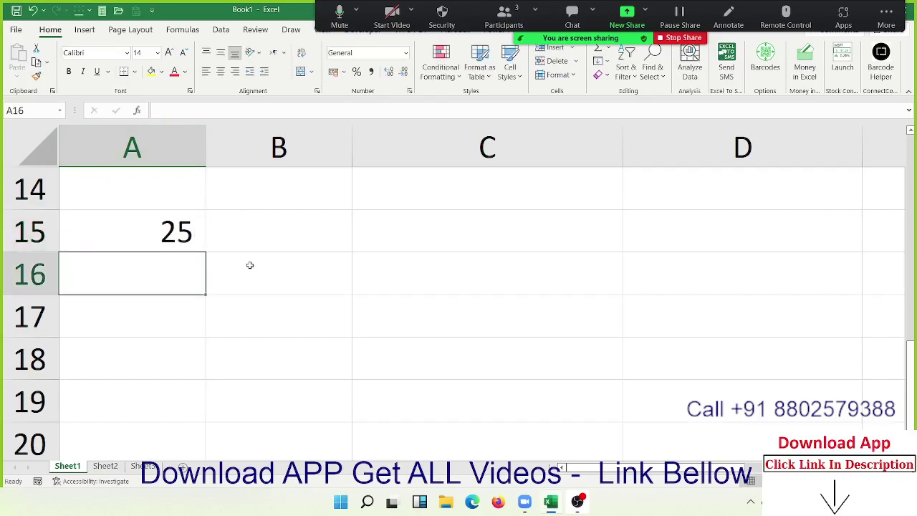
key(Up)
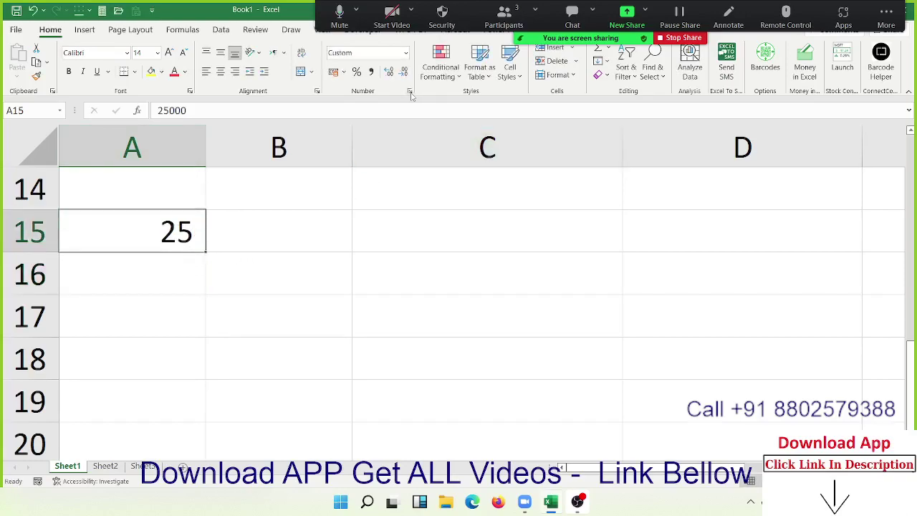
Step: Add a "k" suffix to A15's #, format so it shows 25 k
click(410, 91)
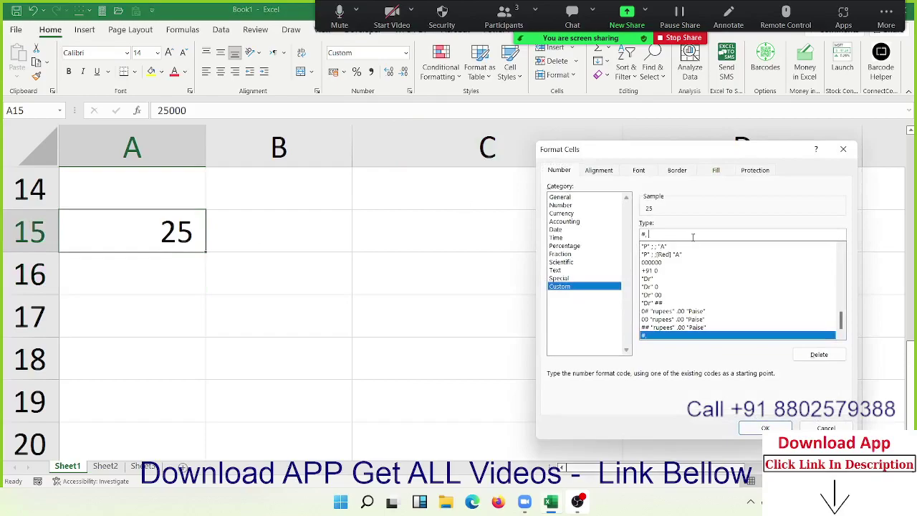
click(693, 235)
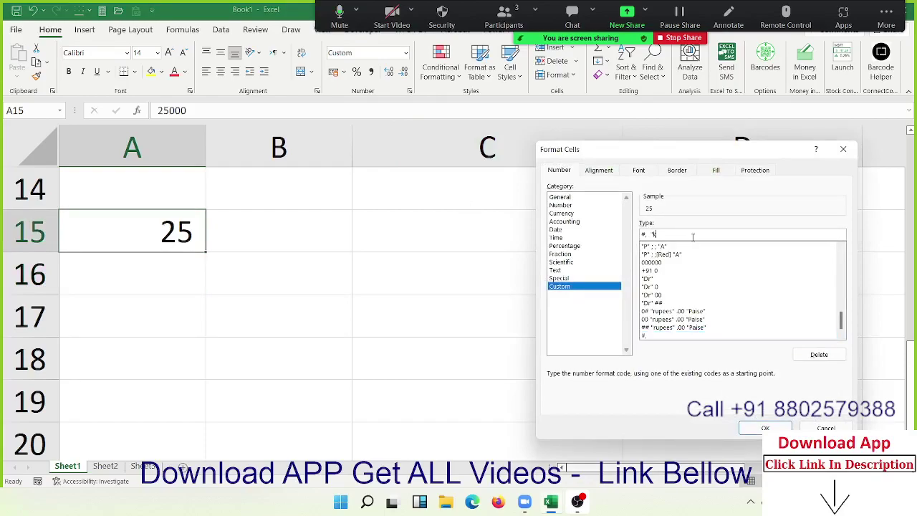
text(")
key(Return)
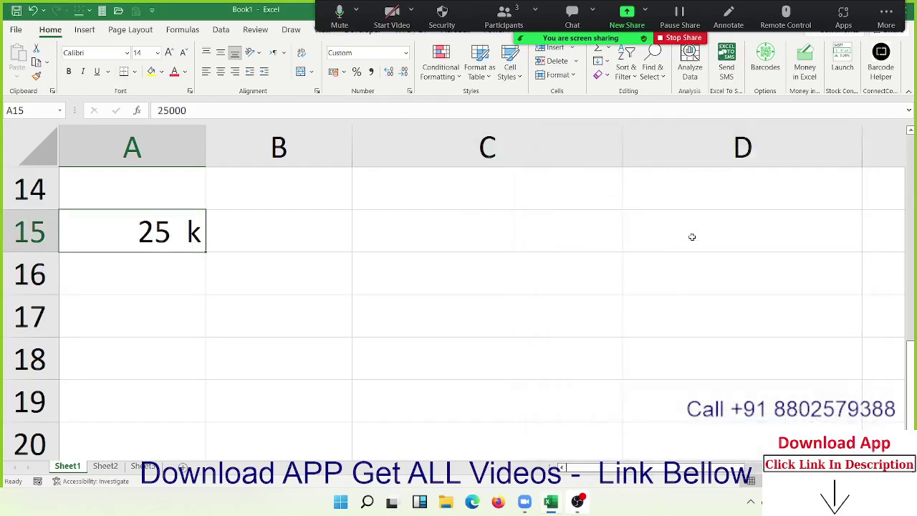
Step: Enter 13654896 in cell B16
key(Right)
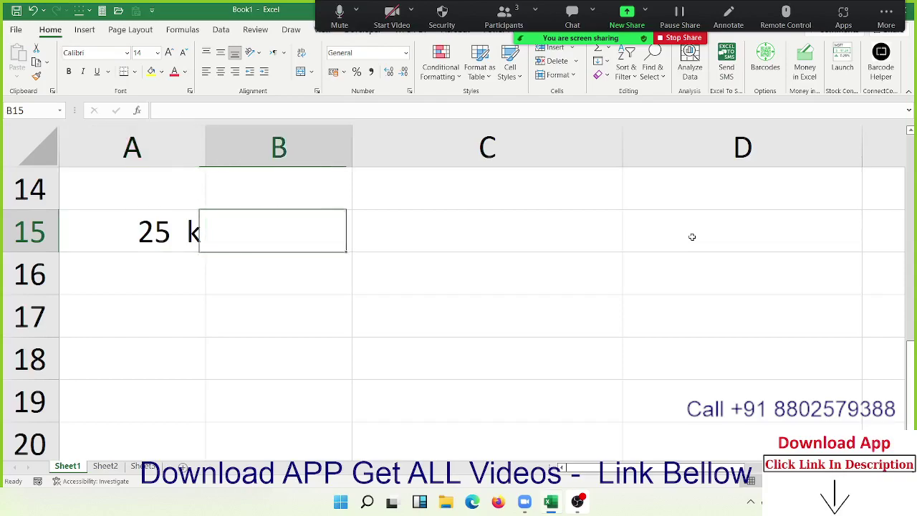
key(Down)
text(136548)
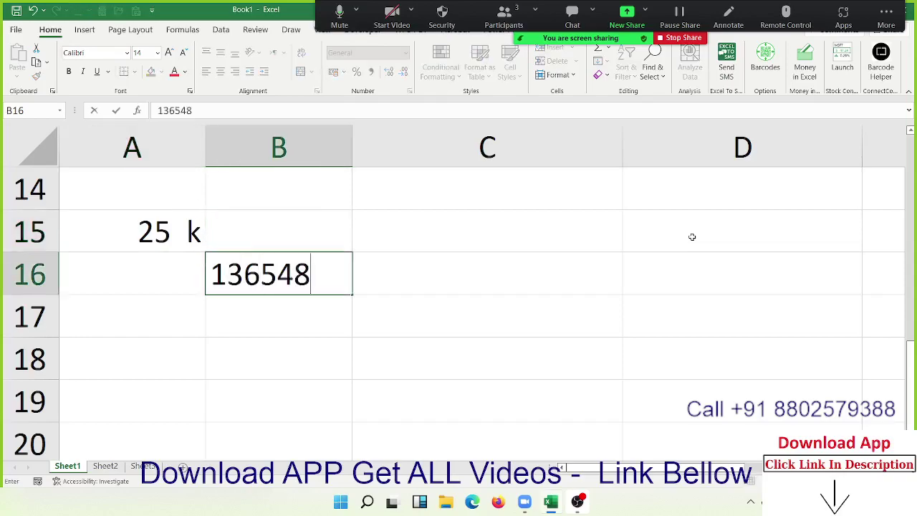
text(9)
text(6)
key(Return)
key(Up)
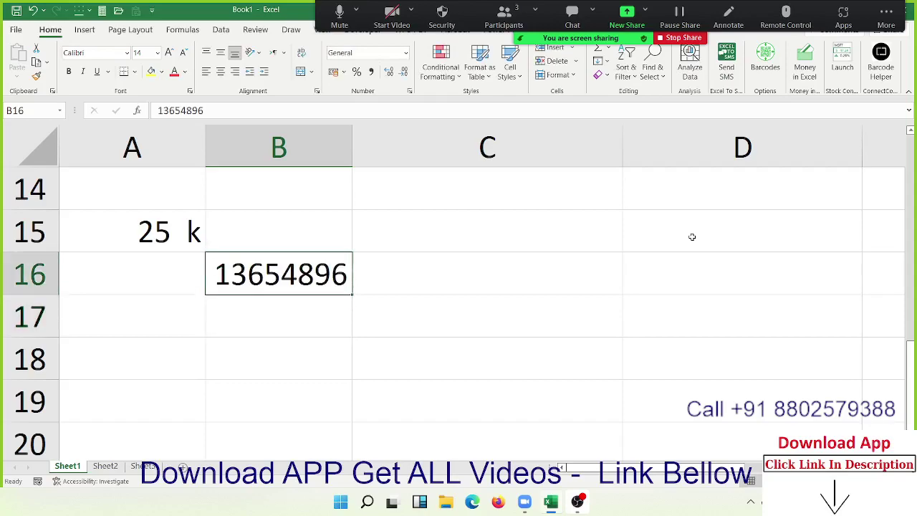
Step: Apply the custom format 0.00,, to B16 so it displays 13.65
key(ctrl+1)
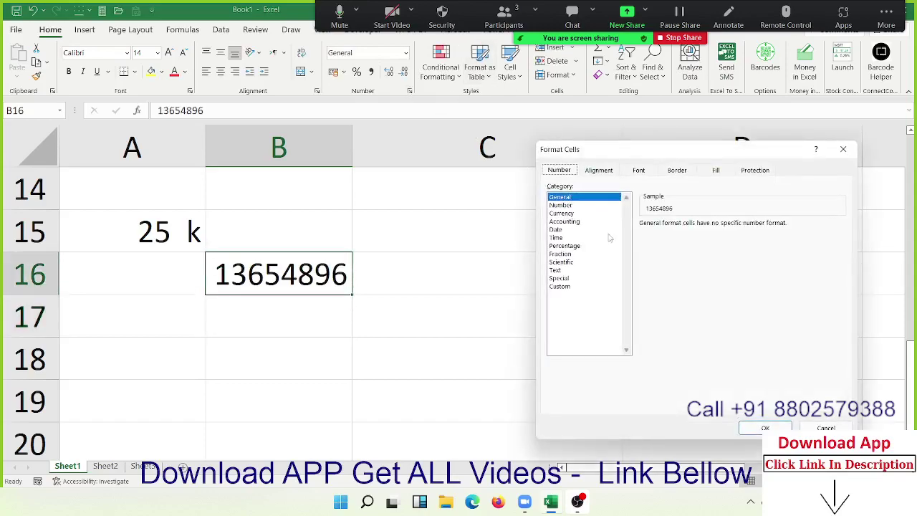
click(570, 285)
double_click(667, 233)
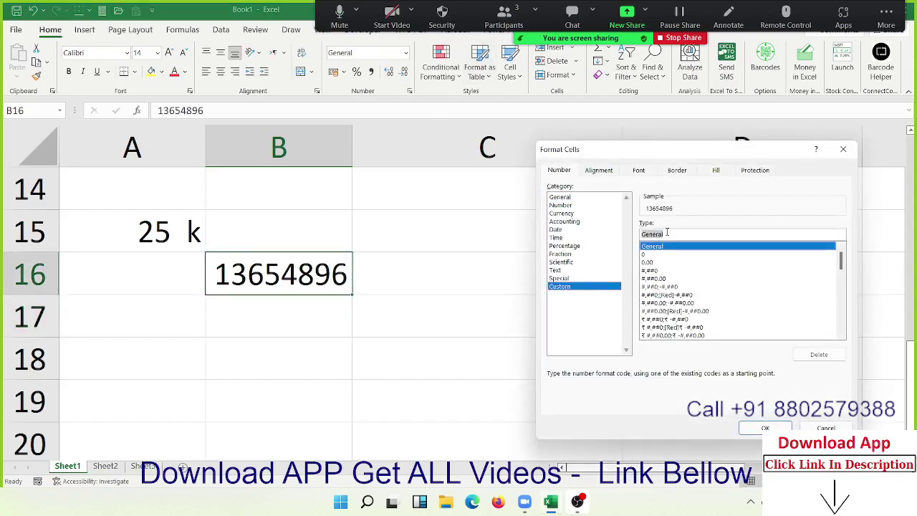
text(0.)
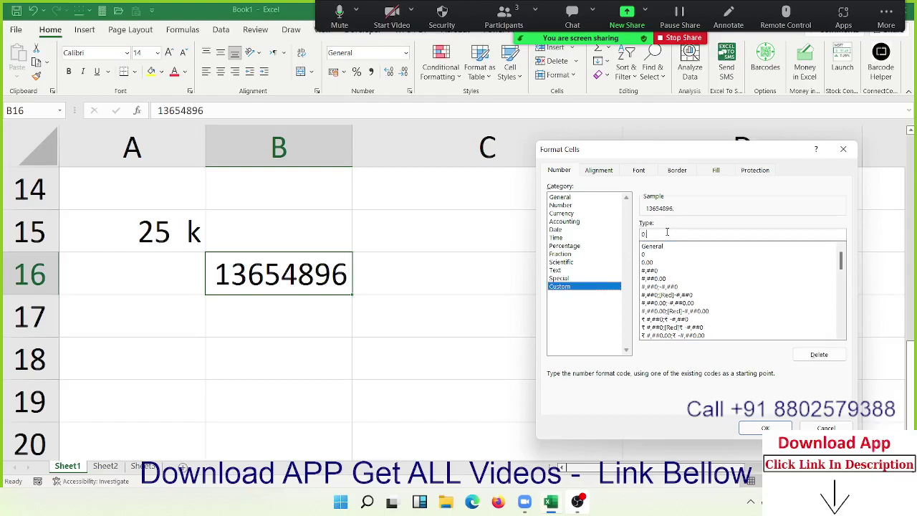
text(00,,)
click(765, 428)
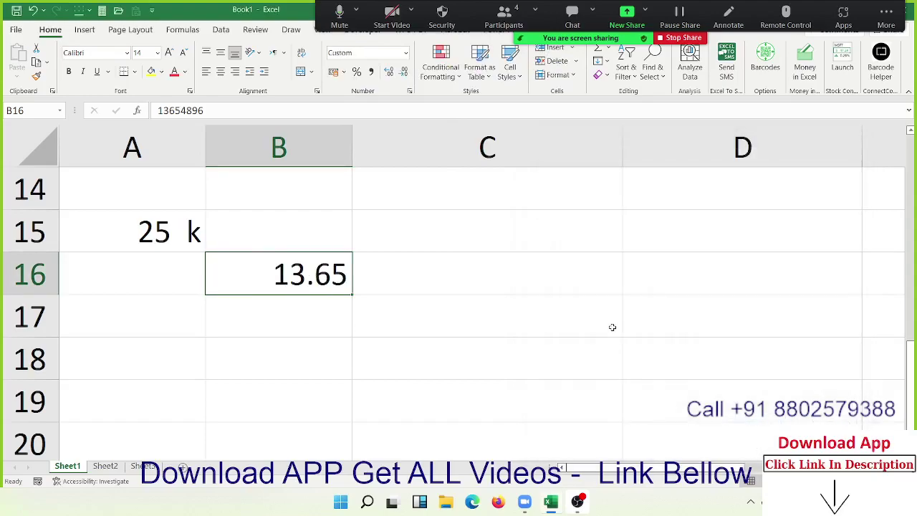
Step: Check and close the Zoom participants list, then select an empty cell
click(505, 18)
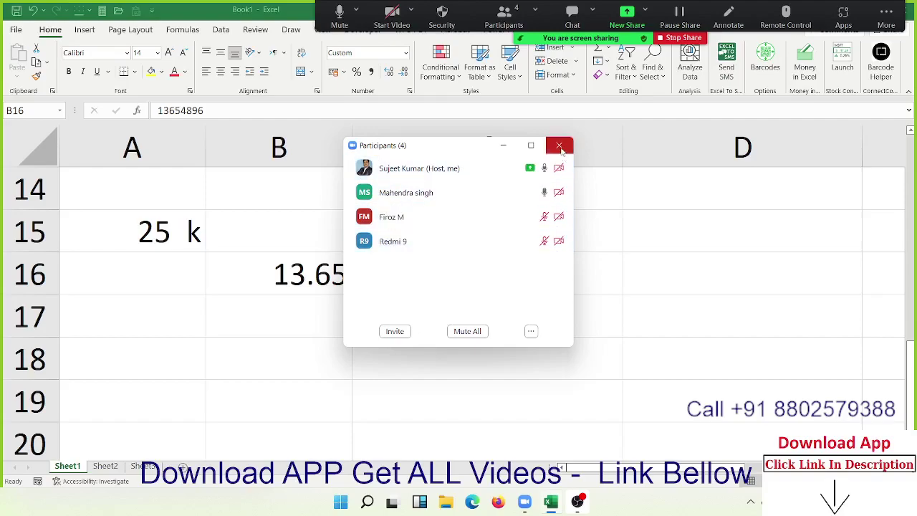
click(559, 145)
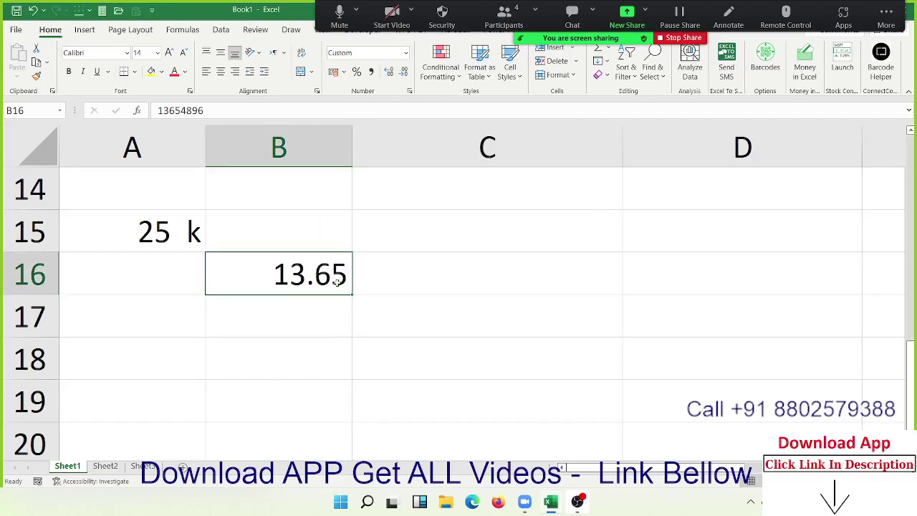
click(379, 285)
click(273, 315)
Step: Enter the date 05-08-2022 in cell A25
scroll(271, 315, down, 3)
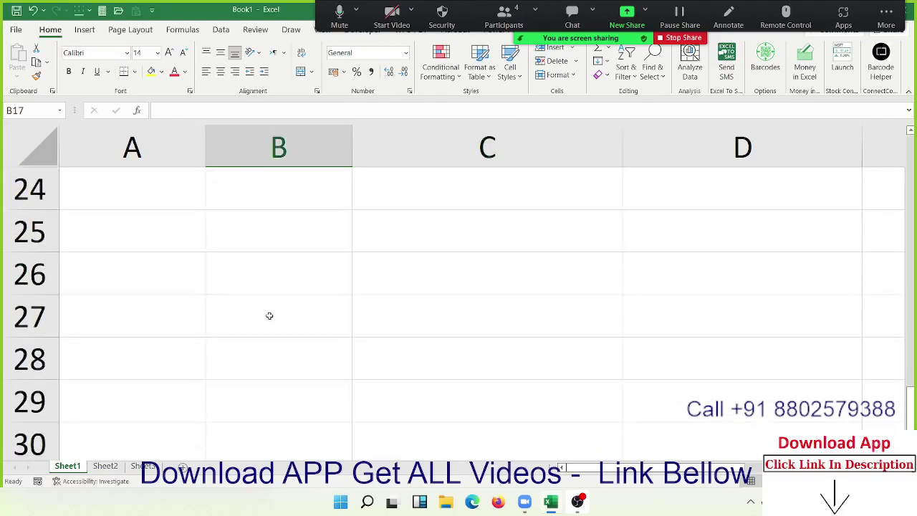
click(169, 243)
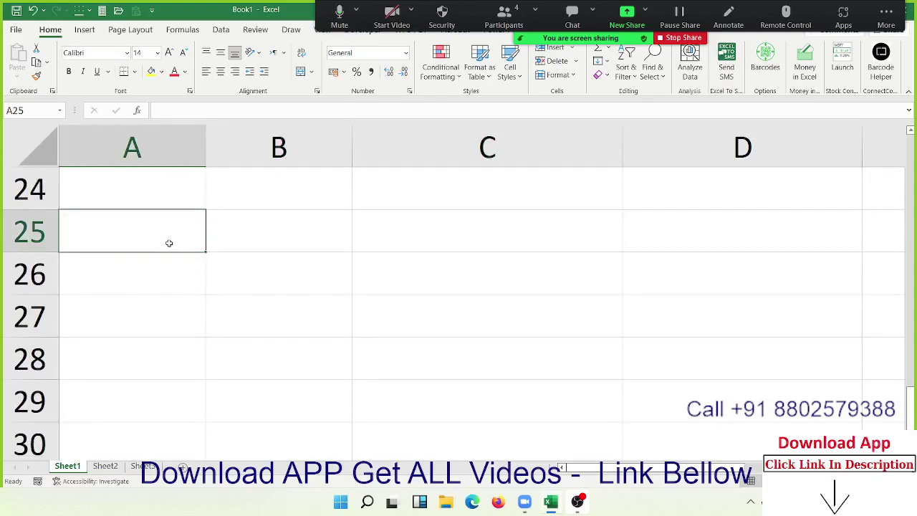
key(ctrl+semicolon)
key(Return)
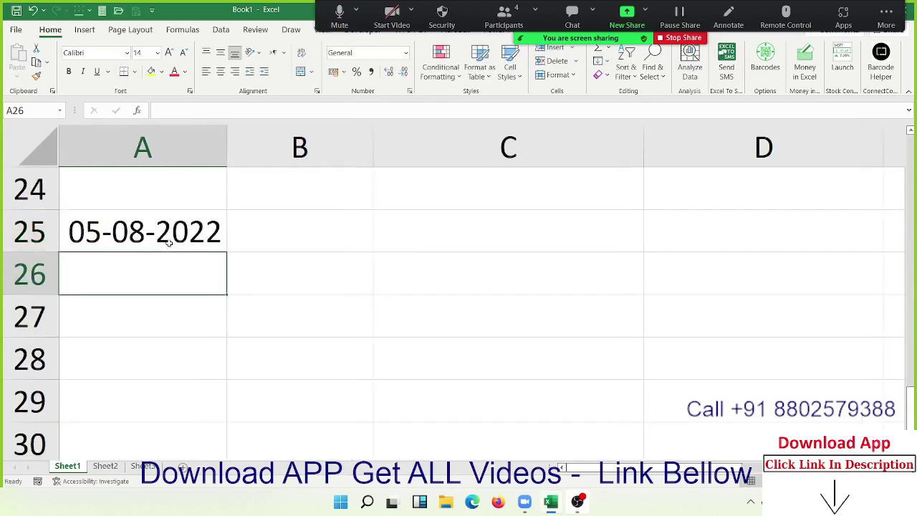
click(170, 243)
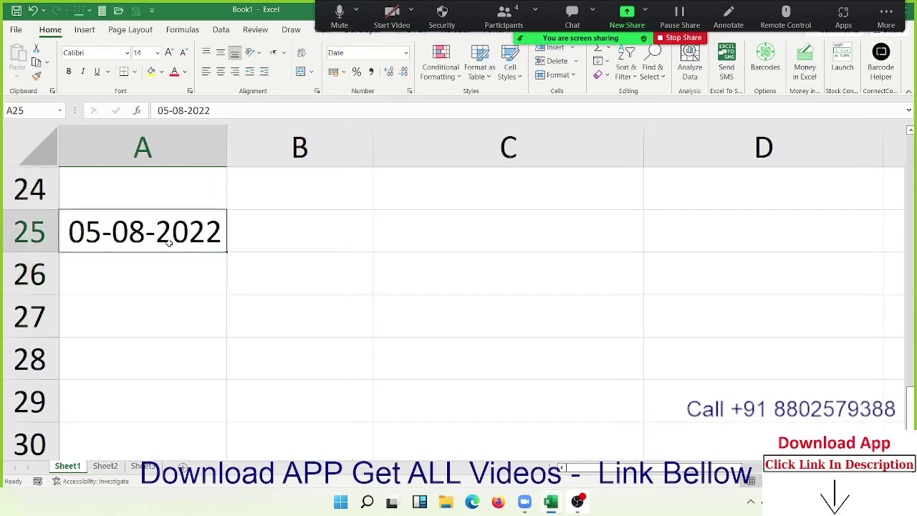
Step: Give A25 the custom format dd-mMm-yyyy DDDD so it shows 05-Aug-2022 Friday
click(410, 91)
scroll(692, 256, down, 1)
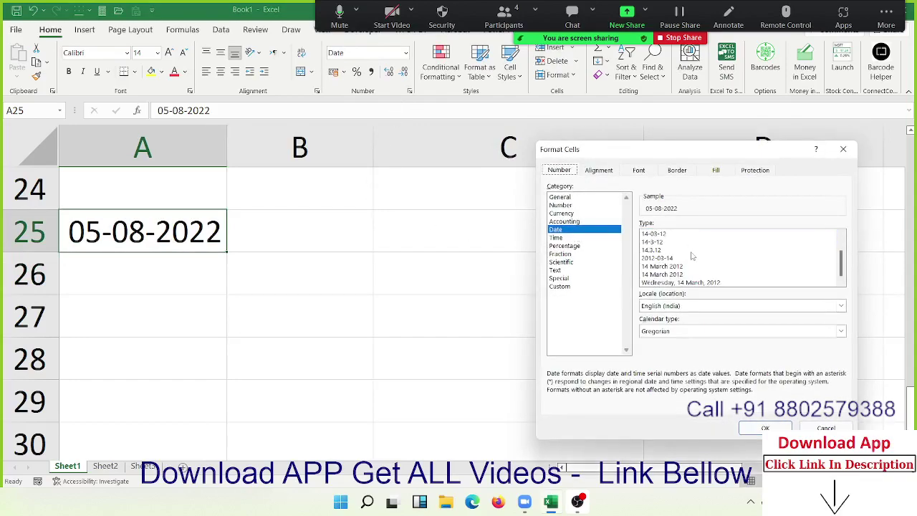
click(572, 287)
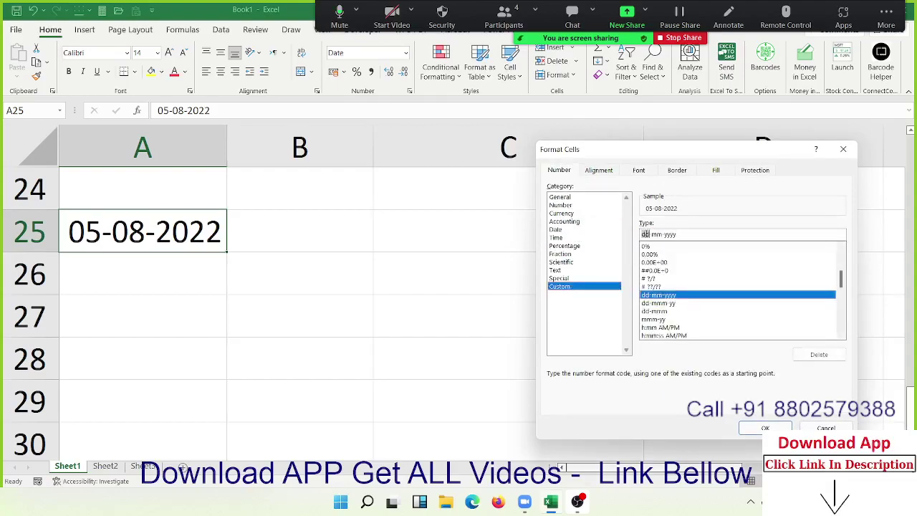
double_click(670, 234)
click(647, 236)
text(DDD)
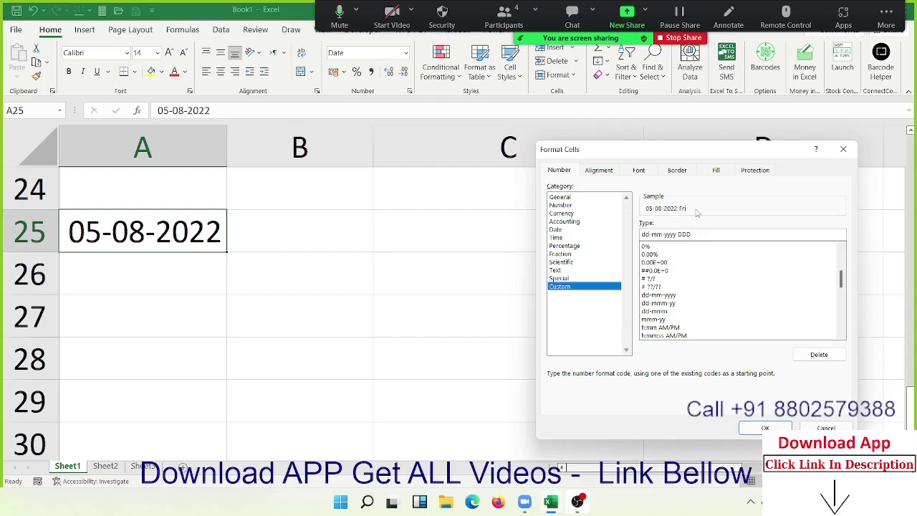
click(696, 210)
text(D)
click(660, 234)
text(M)
key(Return)
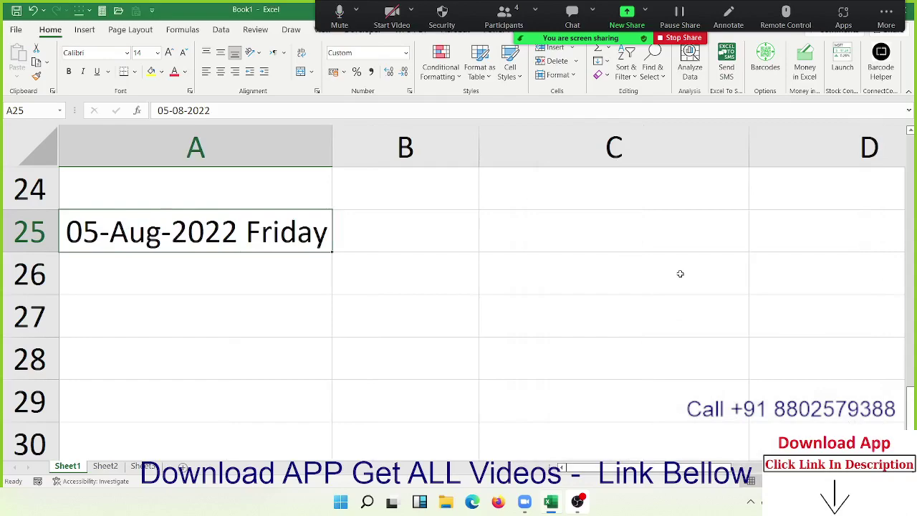
key(Right)
Step: Enter the duration 45:30 in cell A27
key(Down)
key(Down)
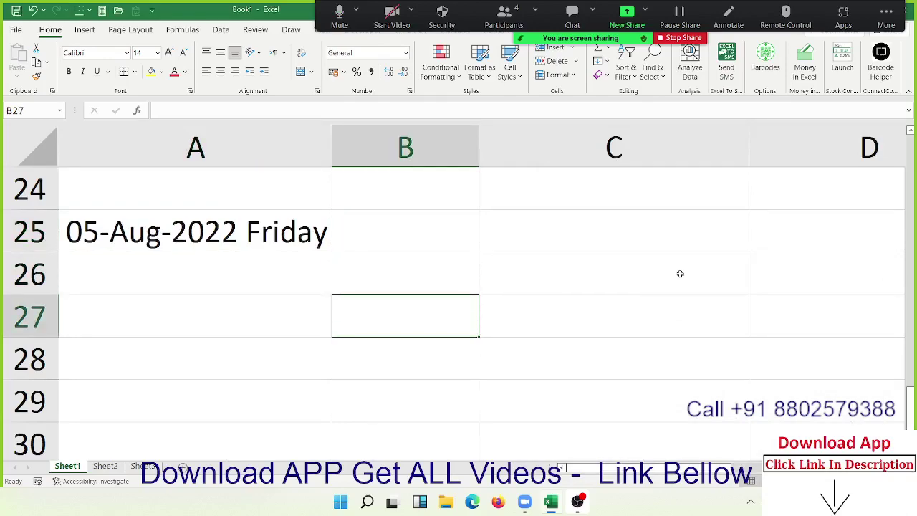
key(Left)
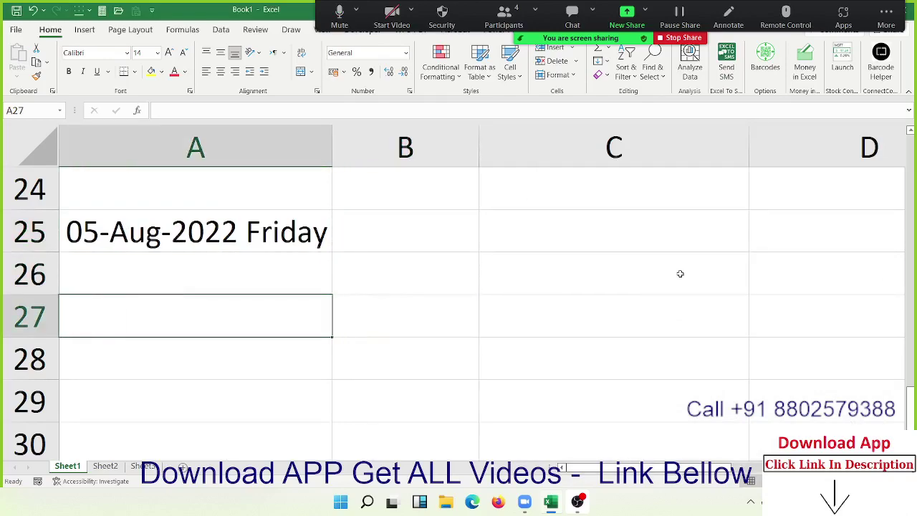
text(45:3)
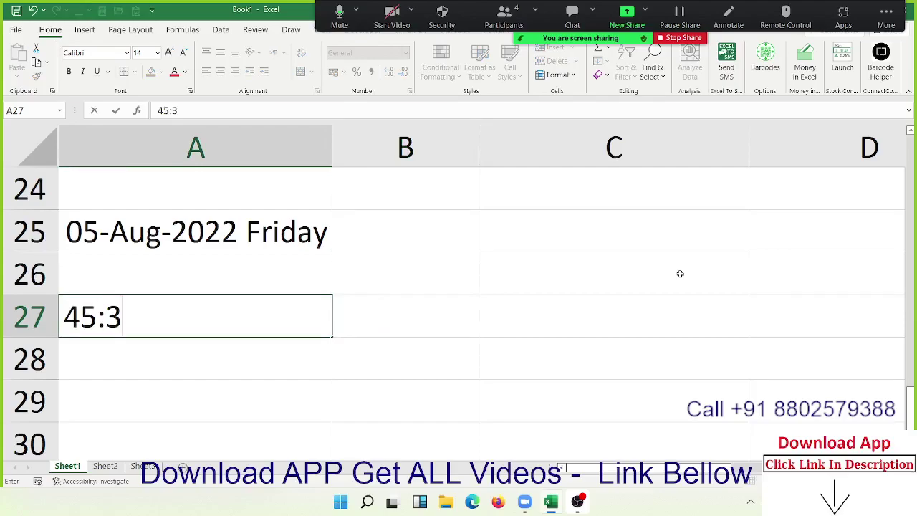
text(0)
key(Return)
key(Up)
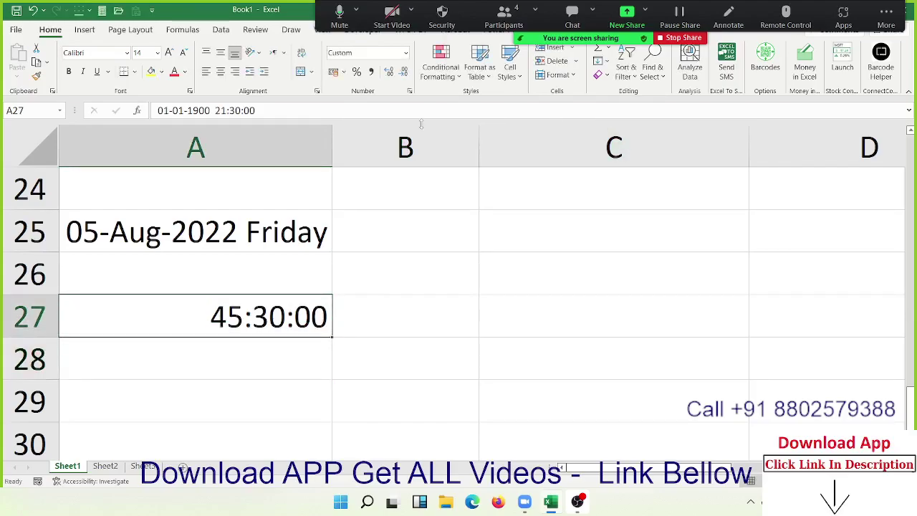
Step: Try the [M] minutes format on A27 (showing 2730), then undo to restore 45:30:00
click(411, 91)
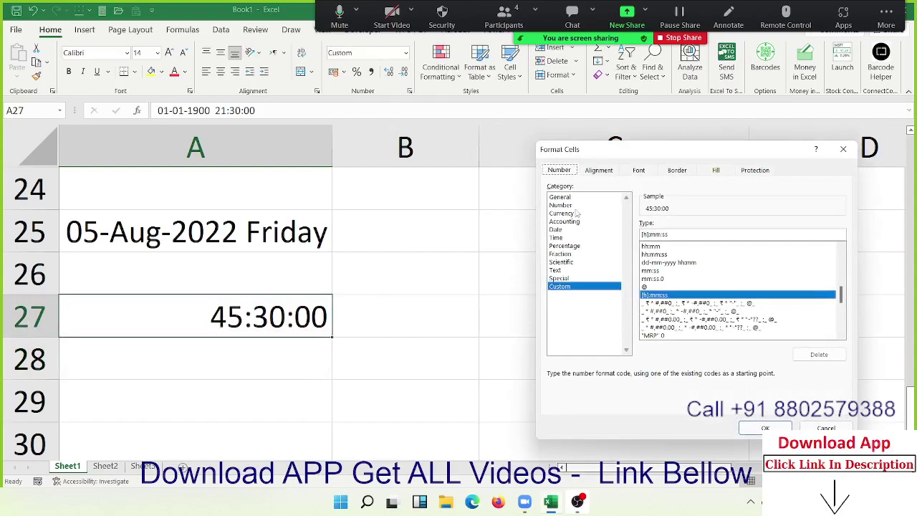
click(566, 238)
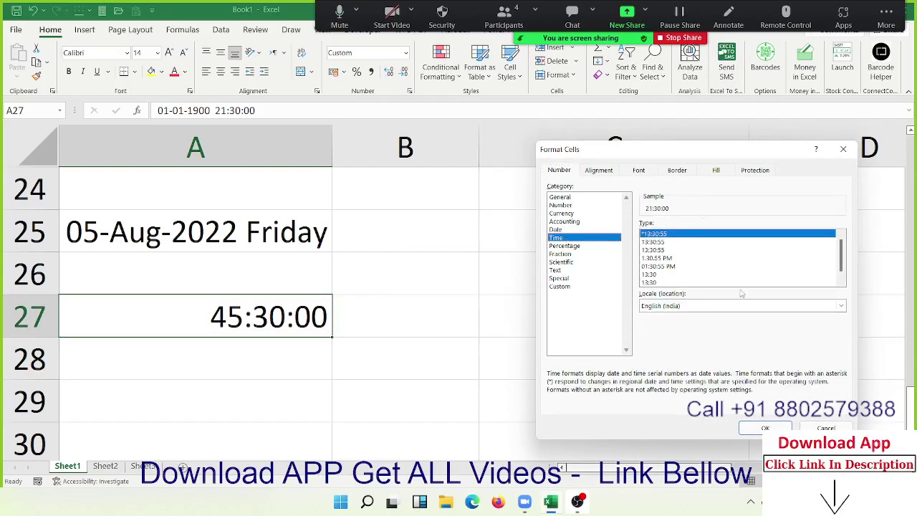
click(575, 288)
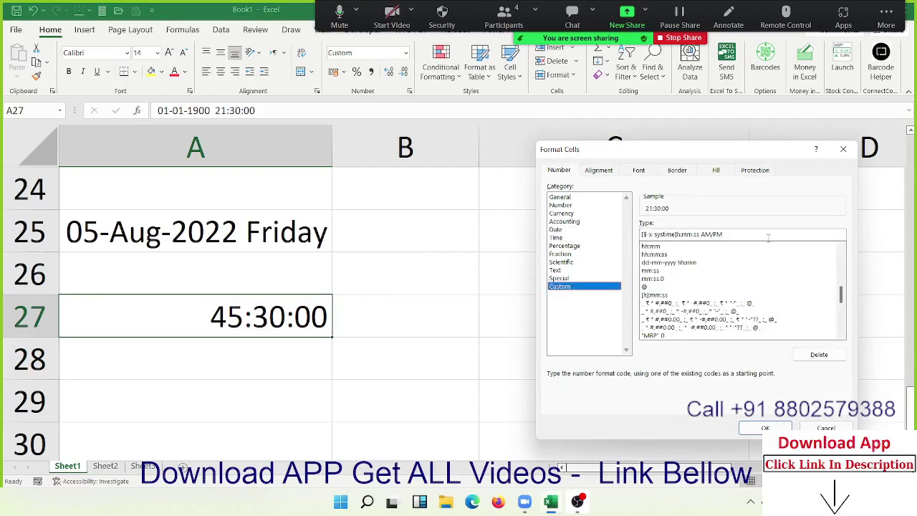
drag(770, 235, 641, 234)
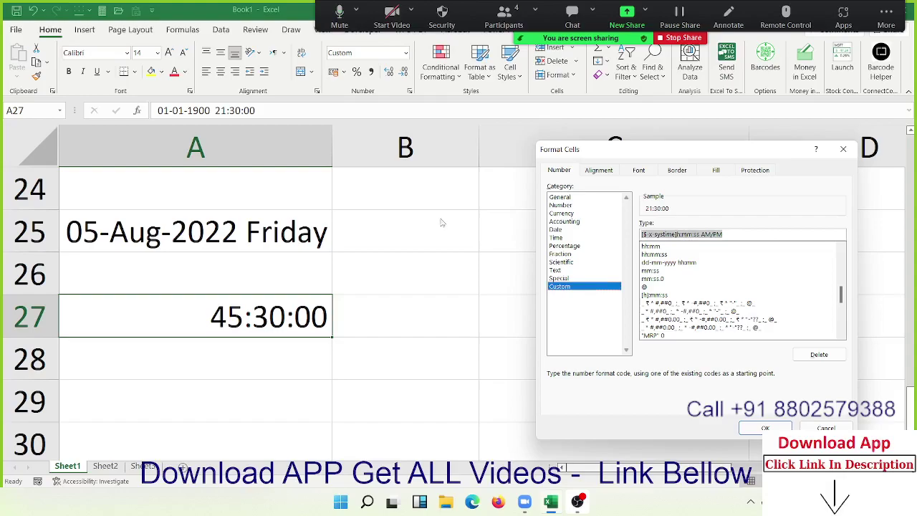
text([M)
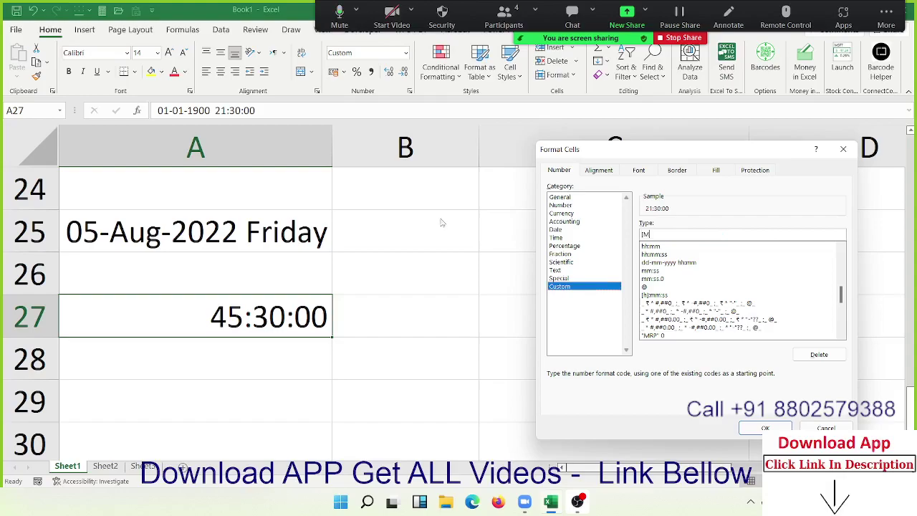
text(])
key(Return)
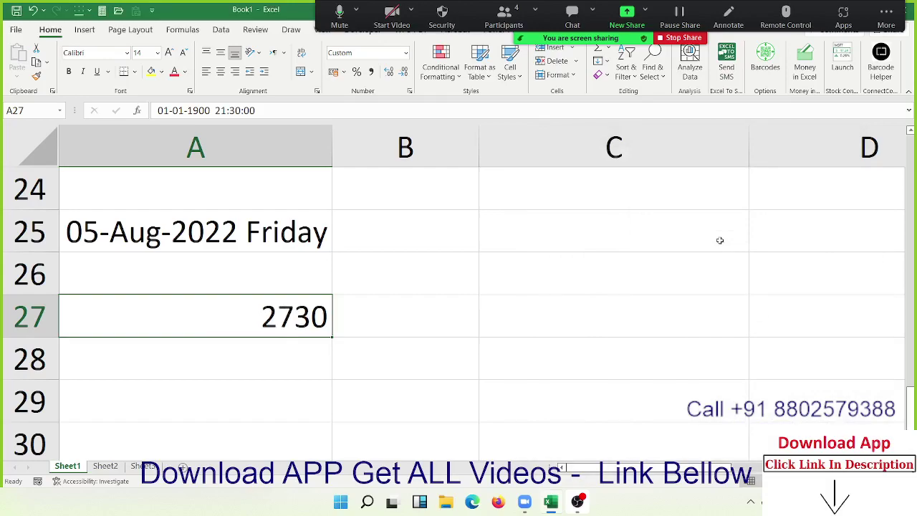
key(ctrl+z)
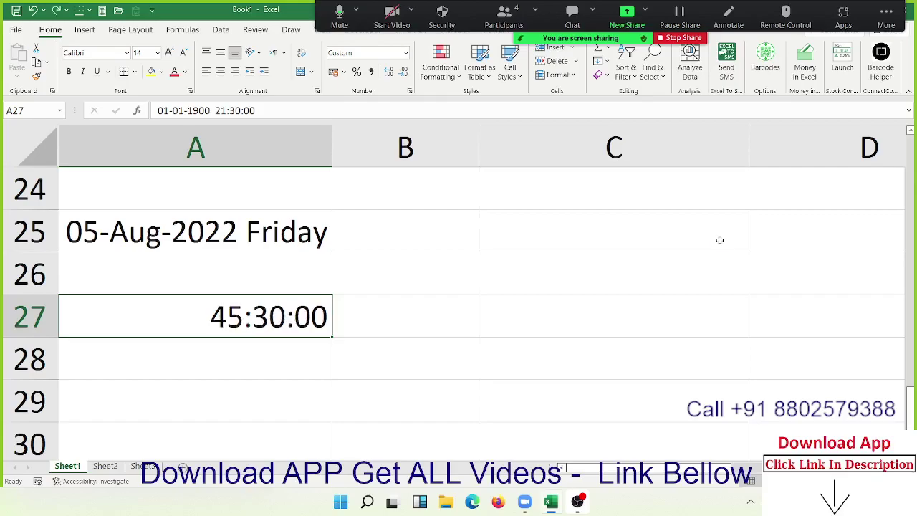
Step: Enter =TEXT(A27,"[M]") in B27 to show the 45:30:00 duration as 2730 minutes
key(Right)
text(=)
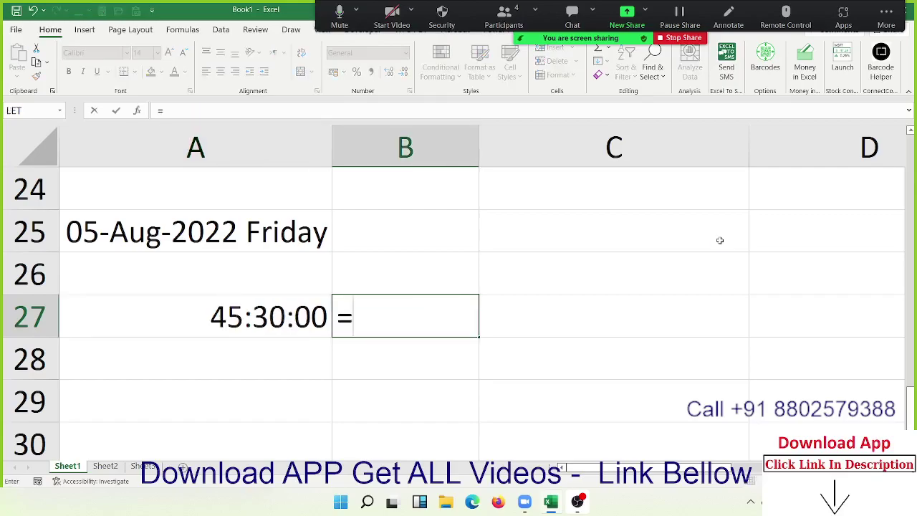
text(TE)
key(Tab)
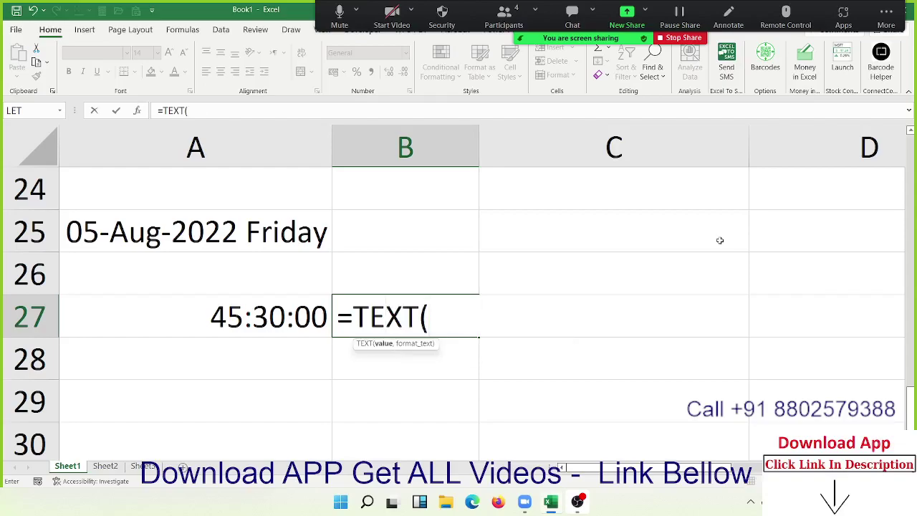
key(Left)
text(,")
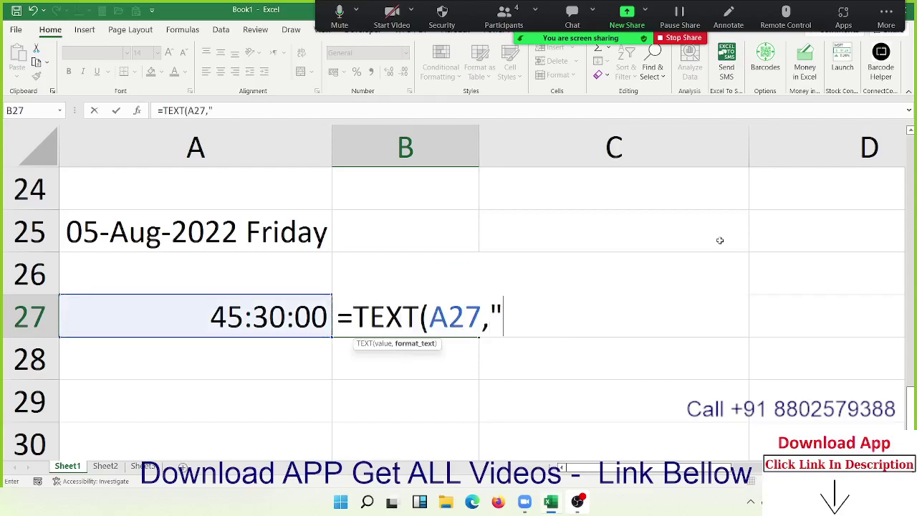
text([)
text(h)
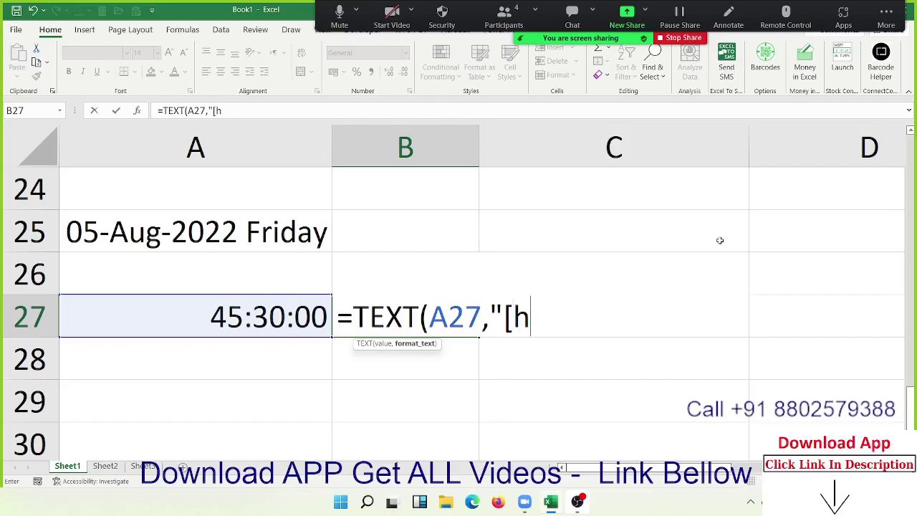
key(BackSpace)
text(M)
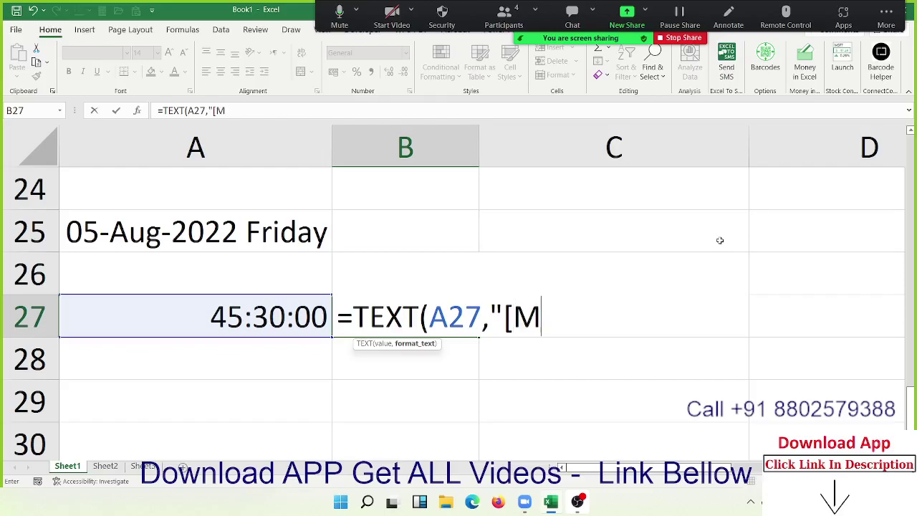
text(]"))
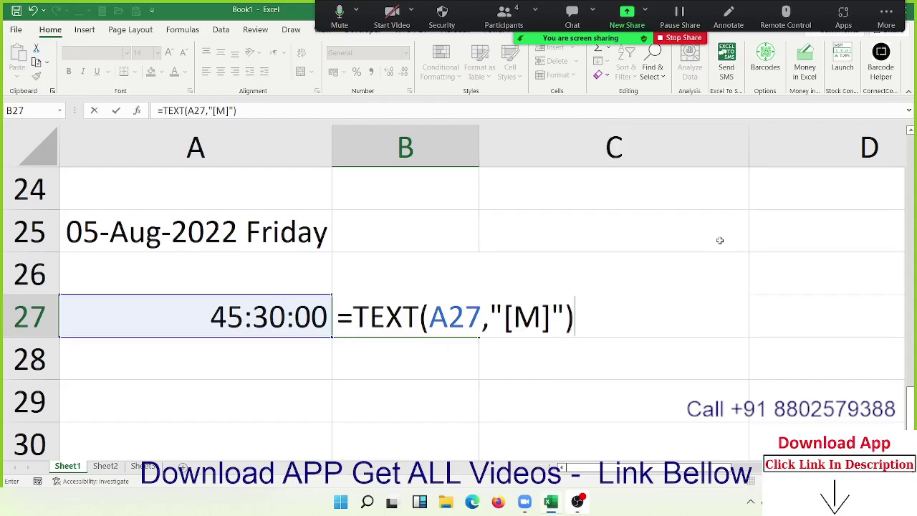
key(Return)
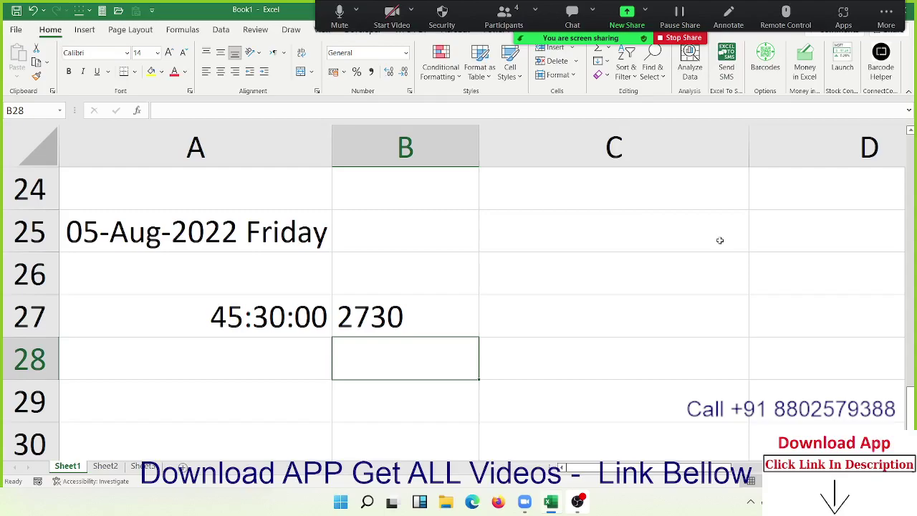
Step: Look over Sheet1's data, including the time value in A27, and the empty rows below
key(Up)
key(Left)
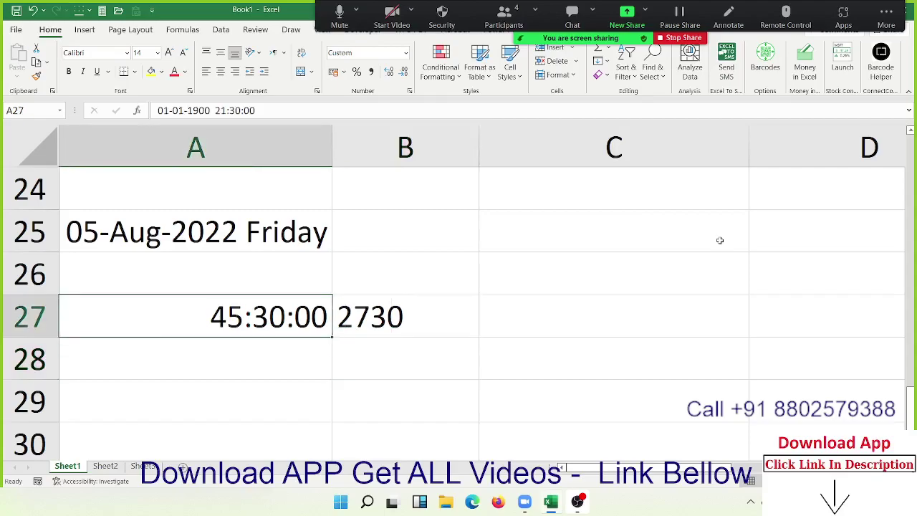
key(Right)
key(Down)
key(Down)
key(Down)
key(Down)
key(Down)
key(Down)
key(Left)
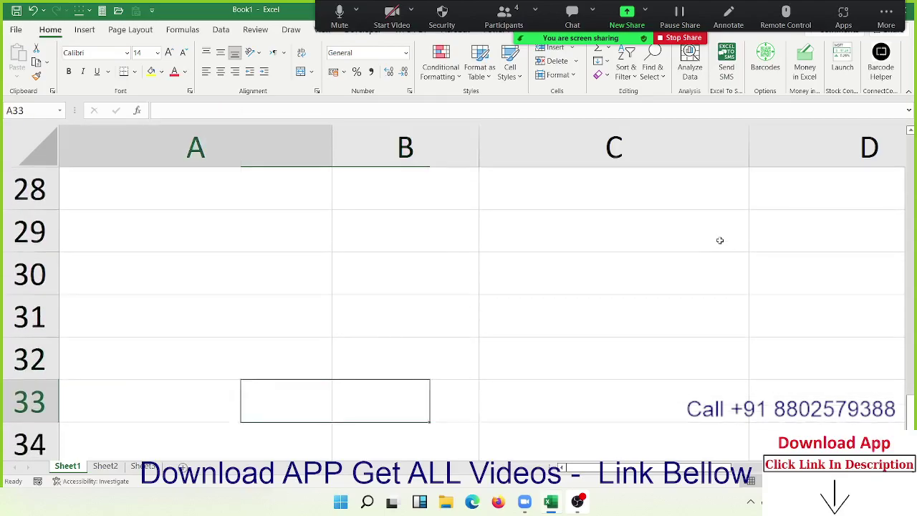
key(Up)
key(Up)
key(Up)
key(Up)
key(Up)
key(Up)
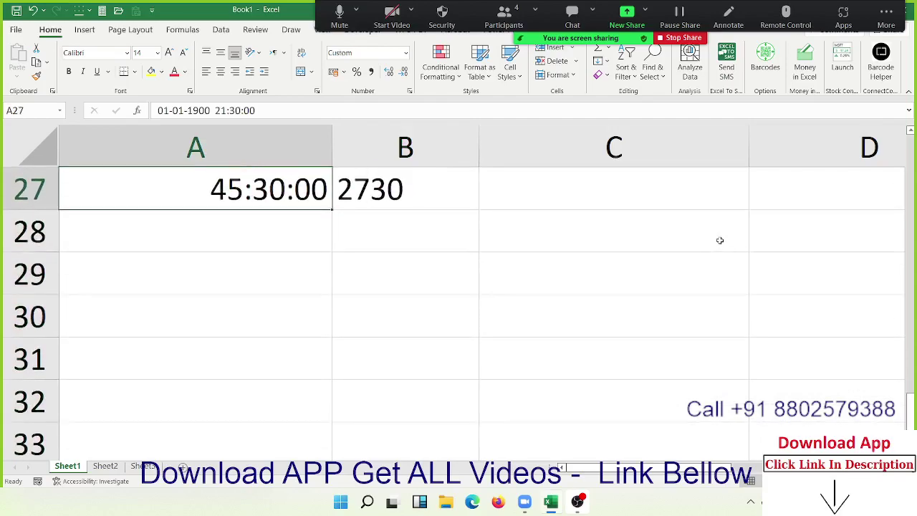
key(Down)
key(Down)
key(Down)
key(Up)
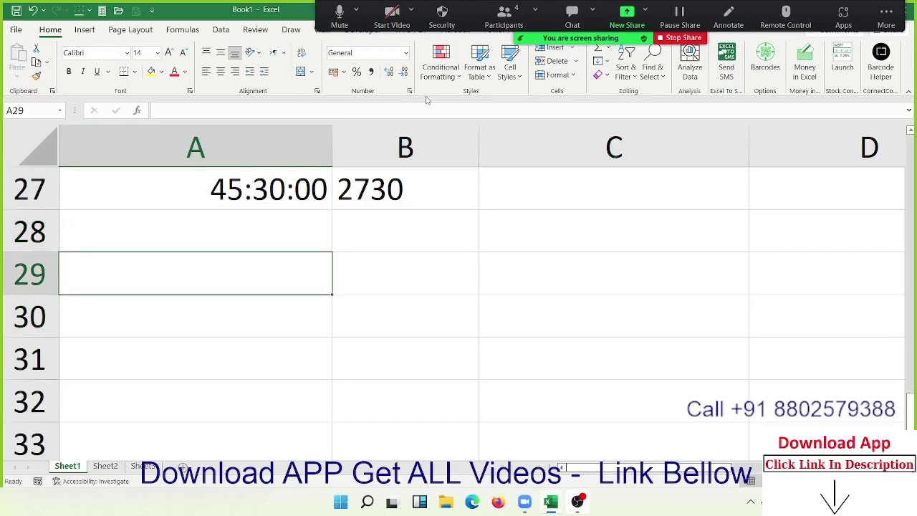
scroll(414, 238, up, 9)
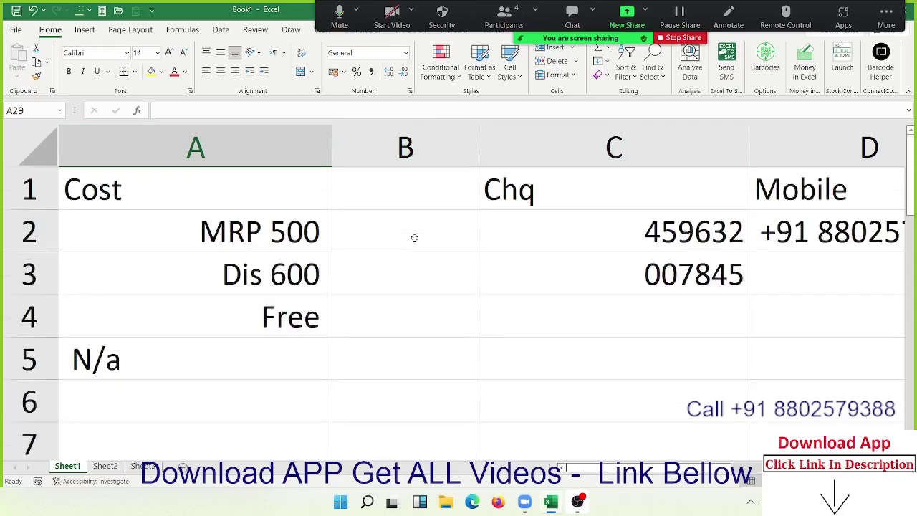
scroll(414, 238, down, 3)
scroll(414, 238, down, 3)
scroll(414, 238, down, 3)
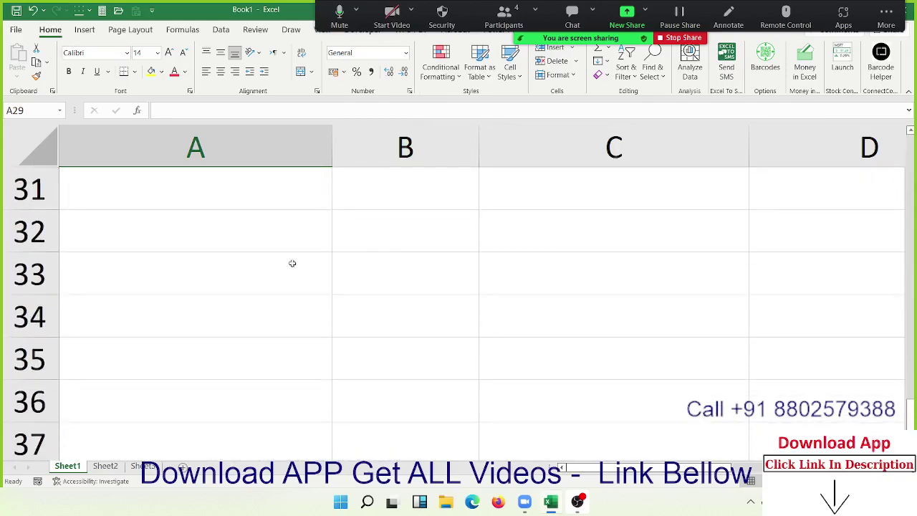
click(204, 246)
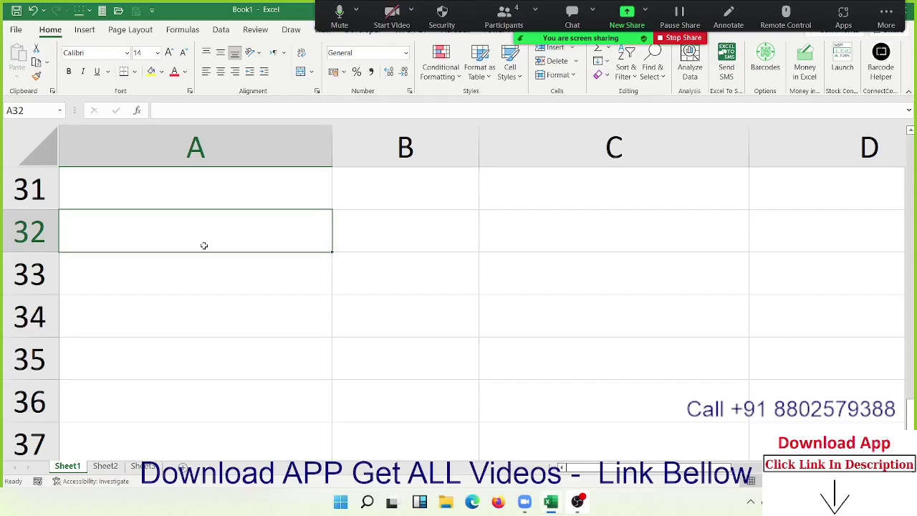
Step: Compare Sheet2's July attendance table with Sheet1, then go to the blank Sheet3
click(107, 467)
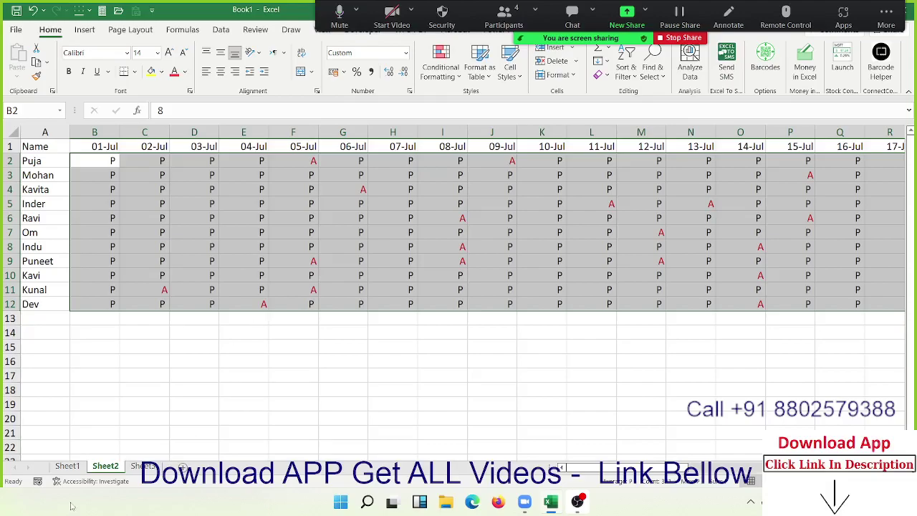
click(73, 470)
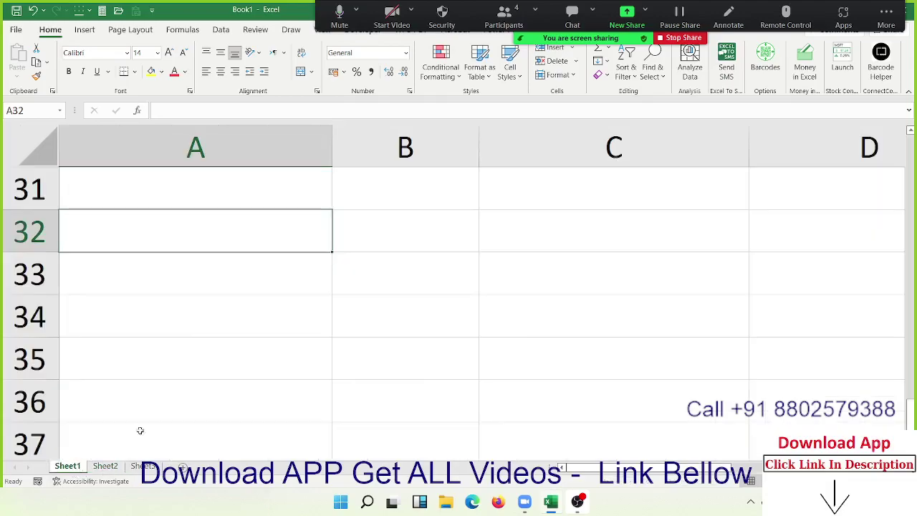
scroll(229, 290, up, 10)
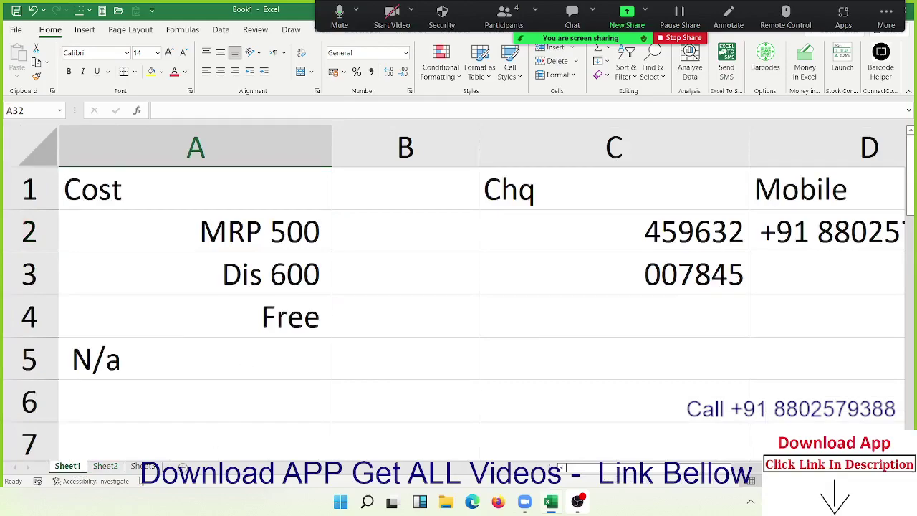
click(114, 467)
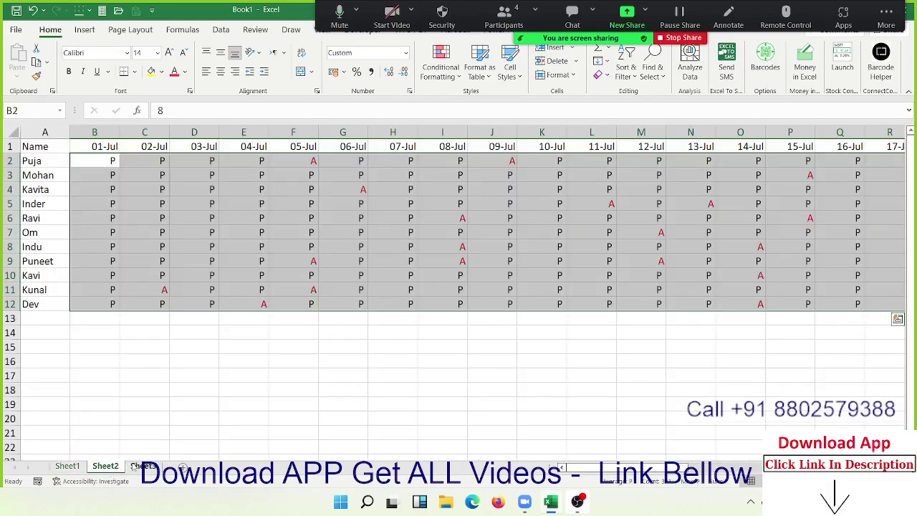
click(138, 466)
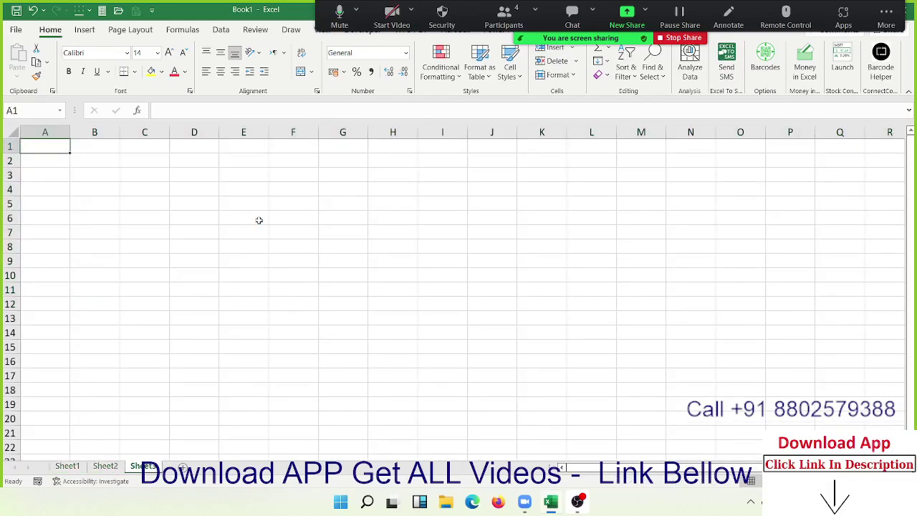
Step: Enter the heading 'c Name' in cell A1
ctrl+scroll(259, 220, up, 5)
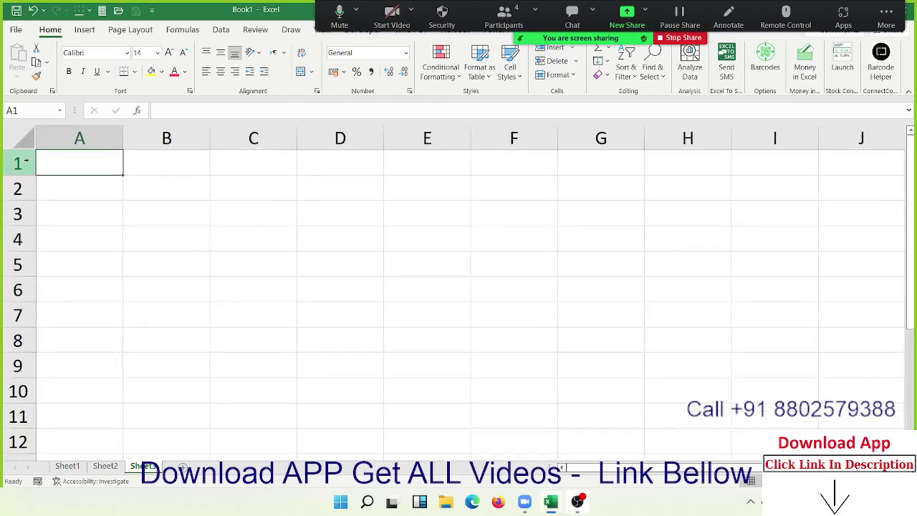
text(c )
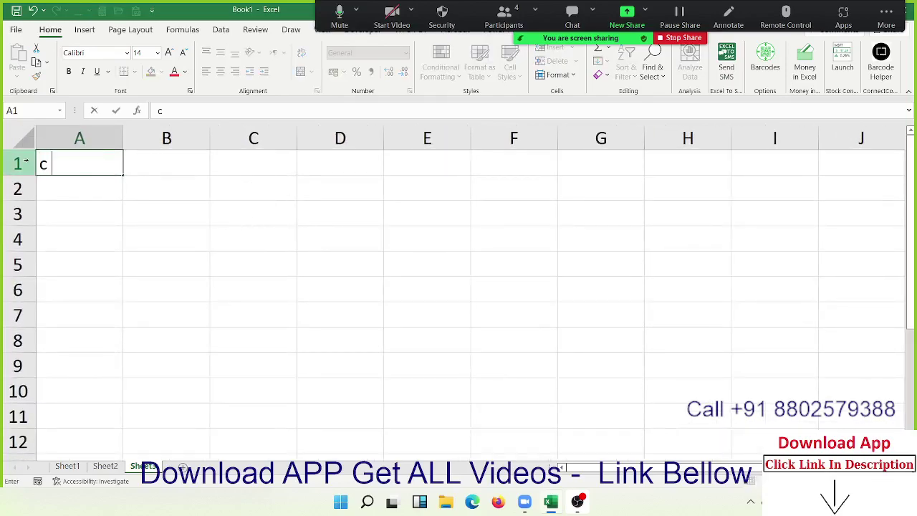
text(Name)
key(Return)
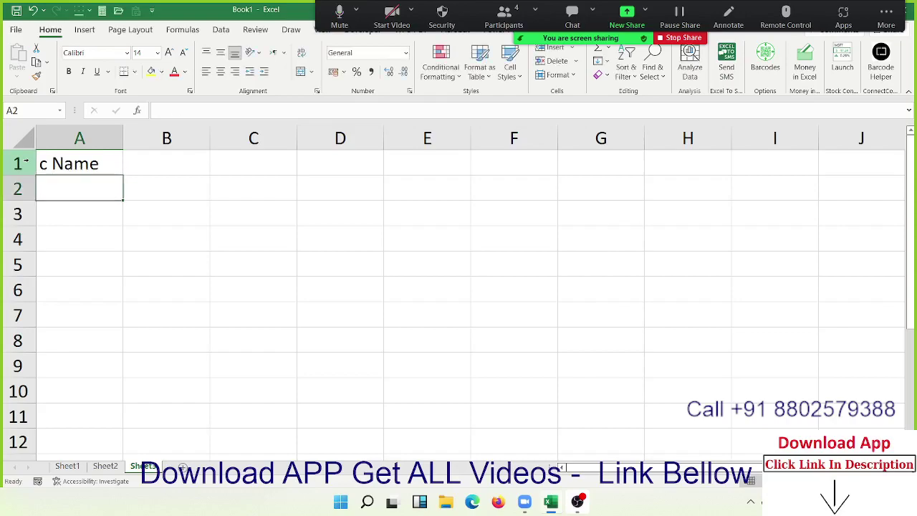
Step: Try the entry 'M/S IPT' in A2, then undo it so A2 stays empty
text(M/)
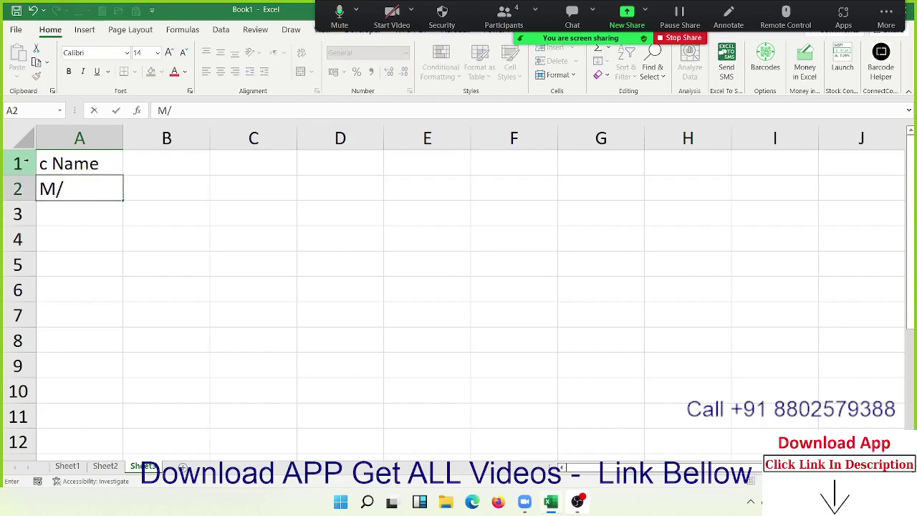
text(X)
key(BackSpace)
text(s)
key(BackSpace)
text(S IP)
text(T)
key(ctrl+Return)
key(Return)
key(ctrl+z)
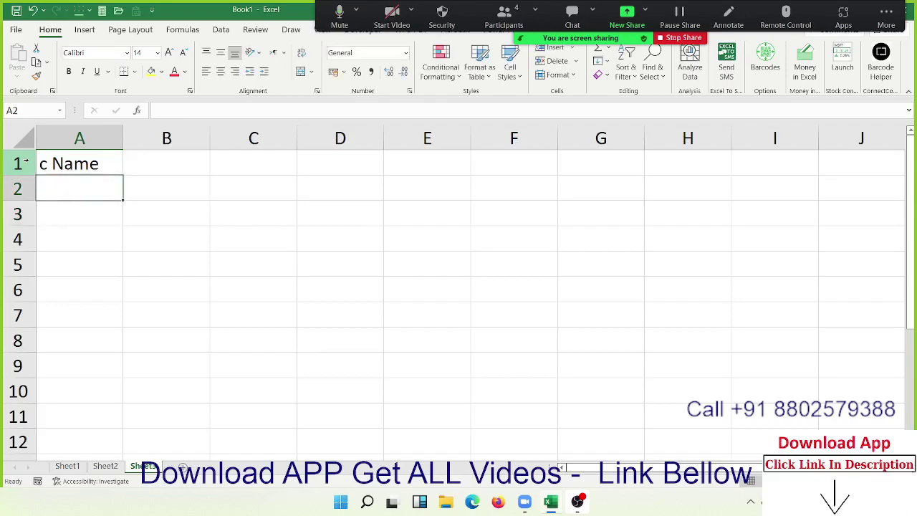
Step: Enter a Custom number format code for A2 that prefixes names with M/S
click(410, 91)
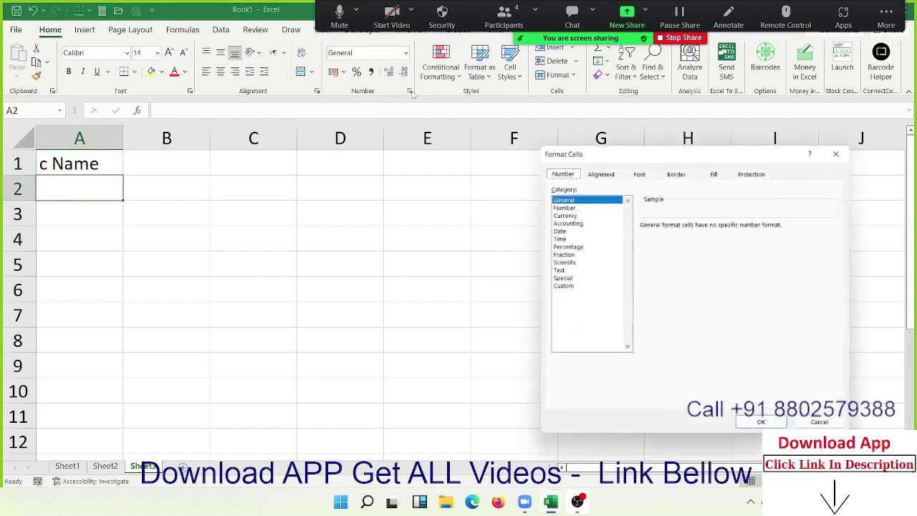
click(560, 287)
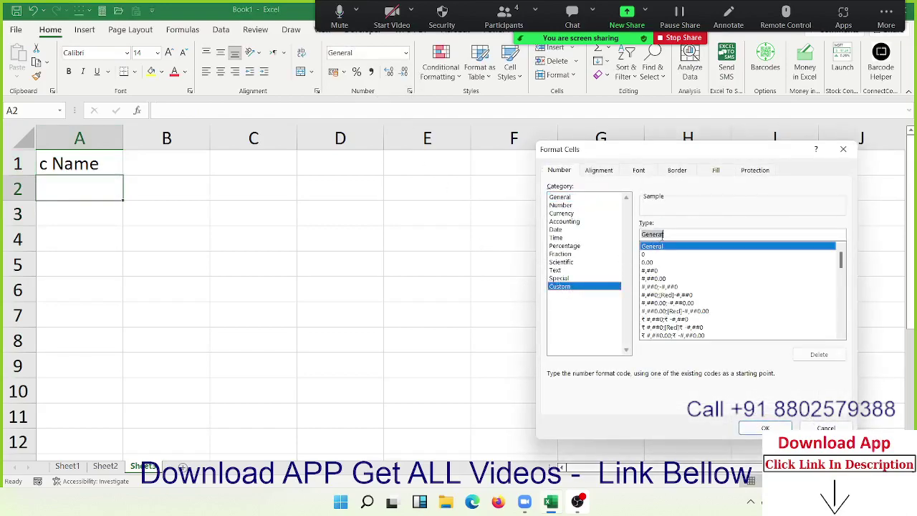
text(")
text(Mr)
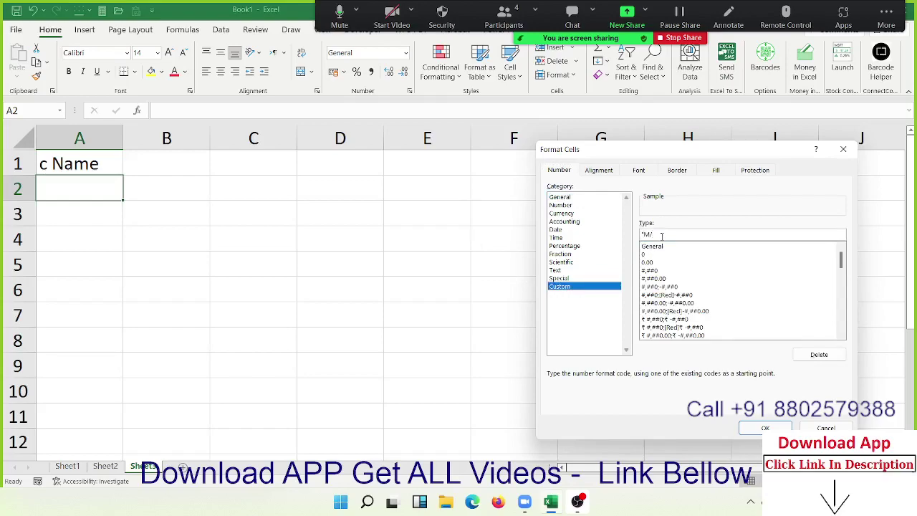
text(S)
text(@)
Step: Apply the M/S format to A2 and enter IPT so it shows 'M/S IPT'
key(Return)
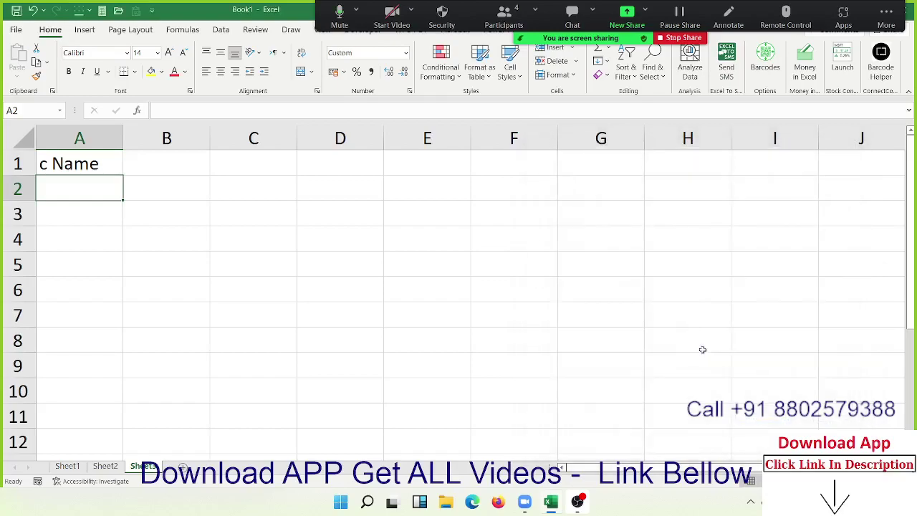
text(IPT)
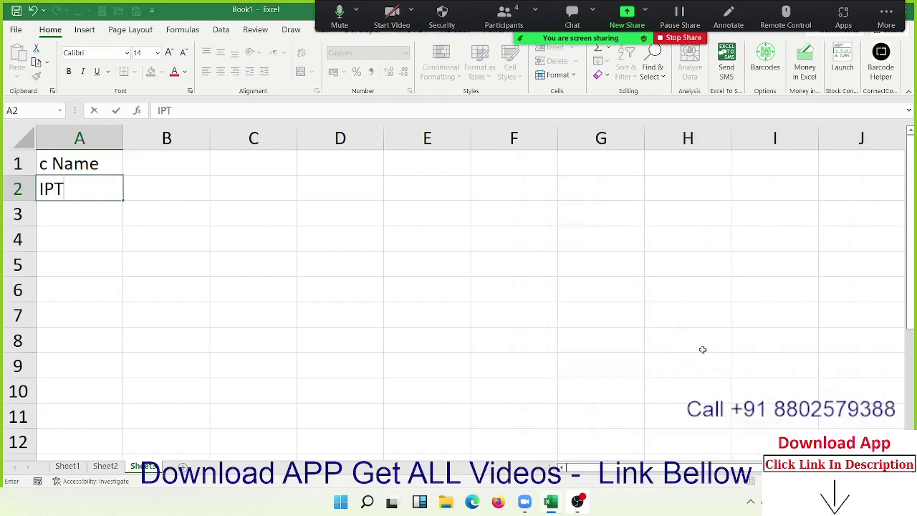
key(Return)
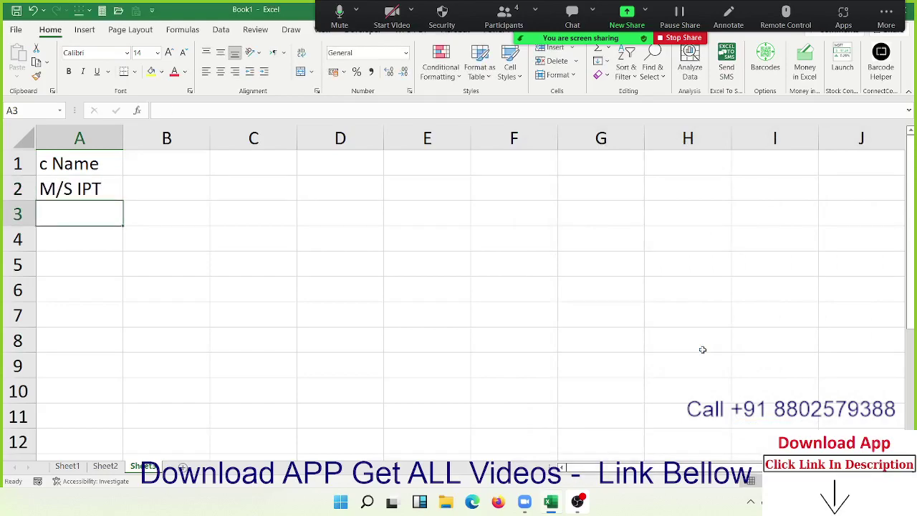
Step: Add the heading 'Address' in cell B1
key(Up)
key(Right)
key(Up)
text(A)
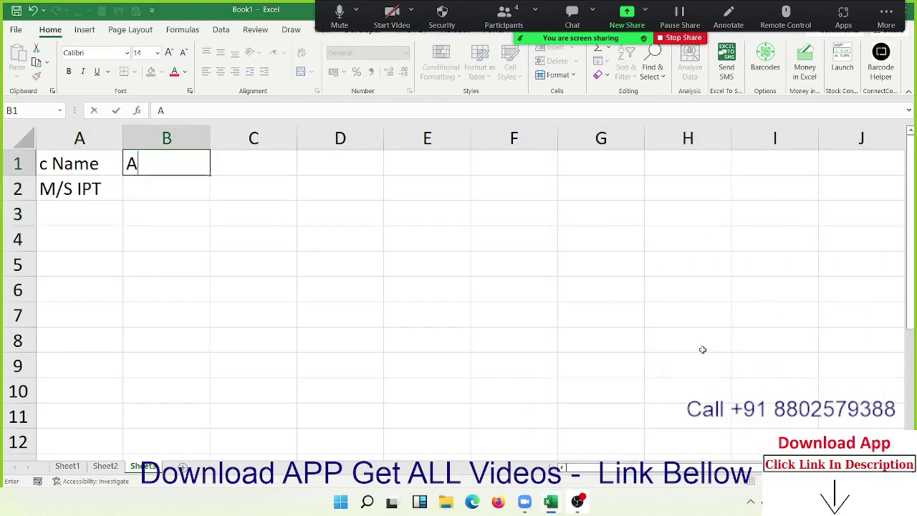
text(ddress)
key(Return)
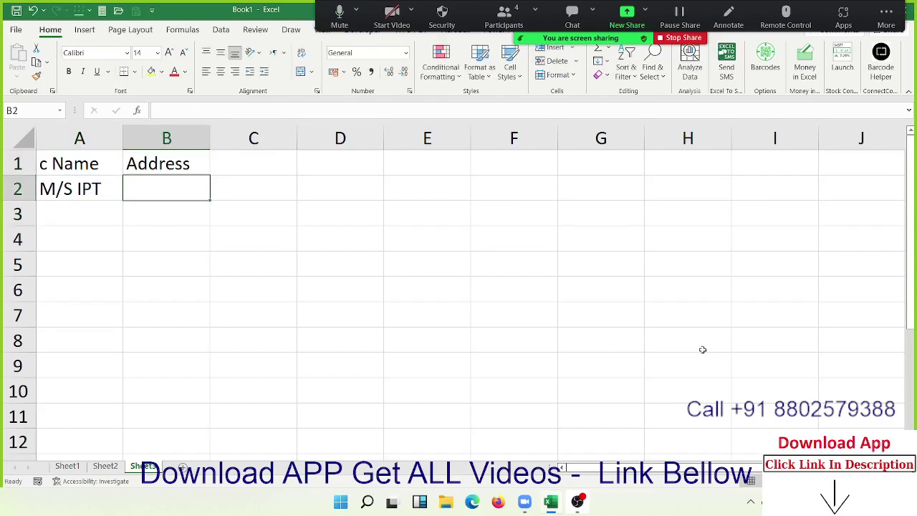
Step: Start a Custom format for B2 by replacing General with the text "New Delhi 110062"
click(408, 92)
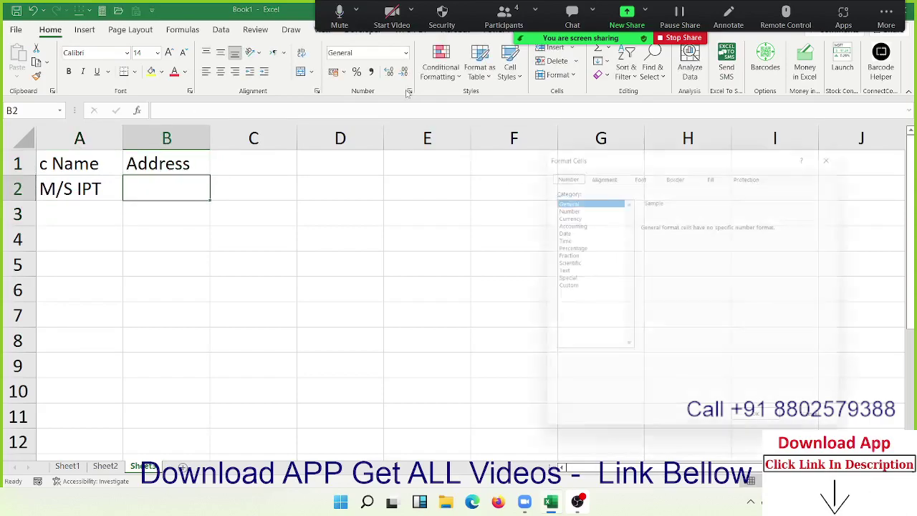
click(559, 287)
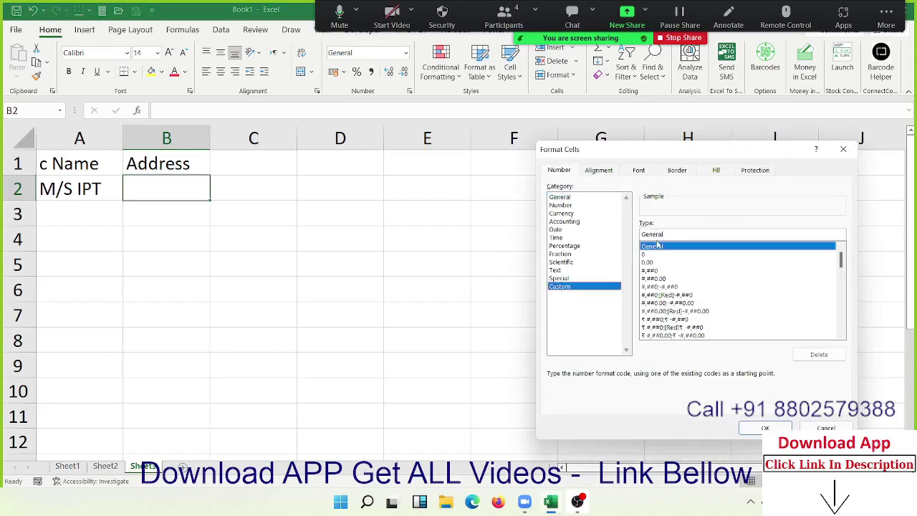
click(661, 235)
text(")
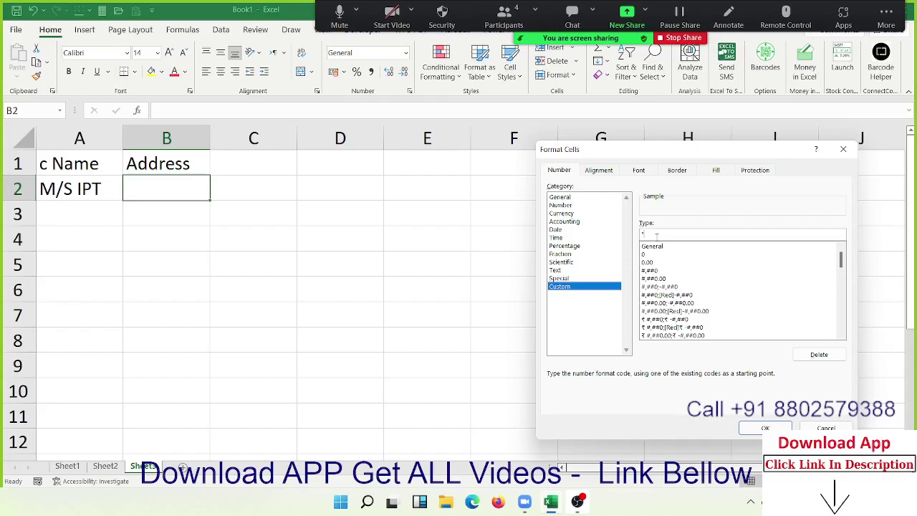
text(New De)
text(lhi 110)
text(06)
Step: Finish B2's custom format as @ "New Delhi 110062" and apply it
text(@)
key(BackSpace)
text(@)
key(Return)
Step: Enter the F101 address in B2 and check the value it stores
text(Puj)
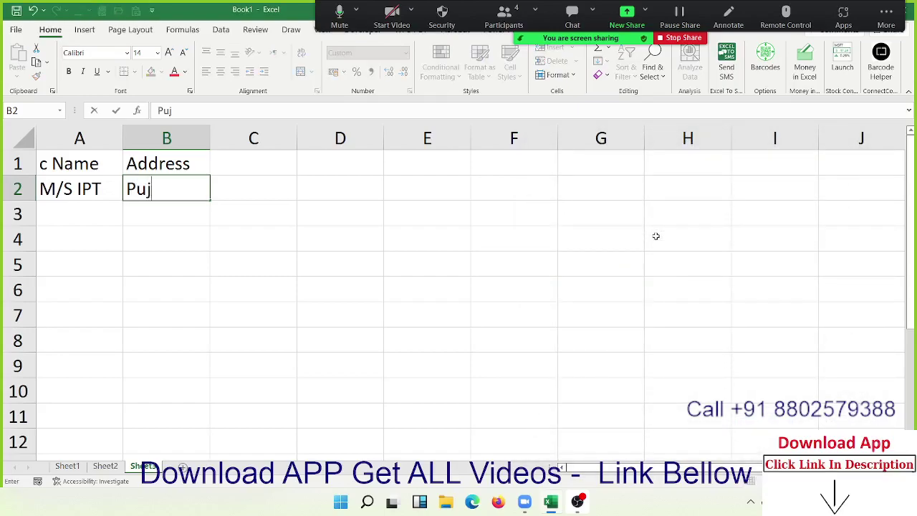
key(BackSpace)
key(BackSpace)
key(BackSpace)
key(Return)
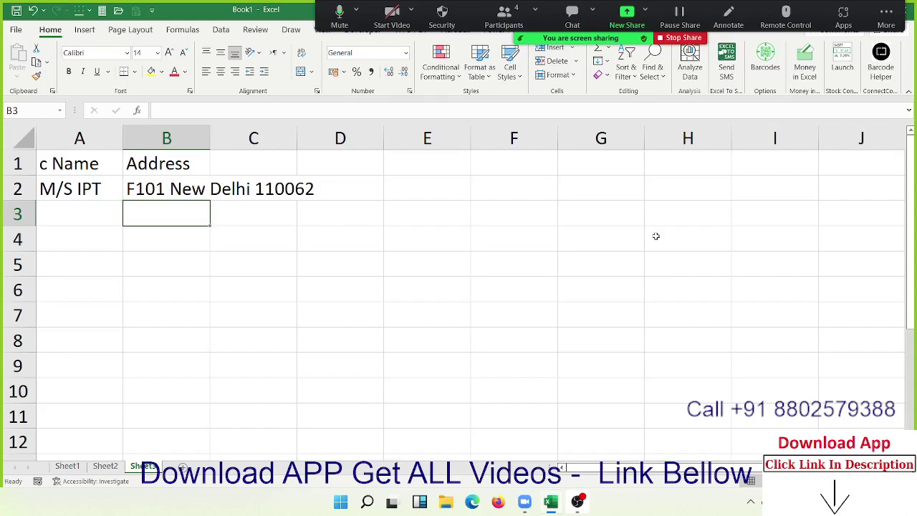
key(Up)
key(Up)
key(Down)
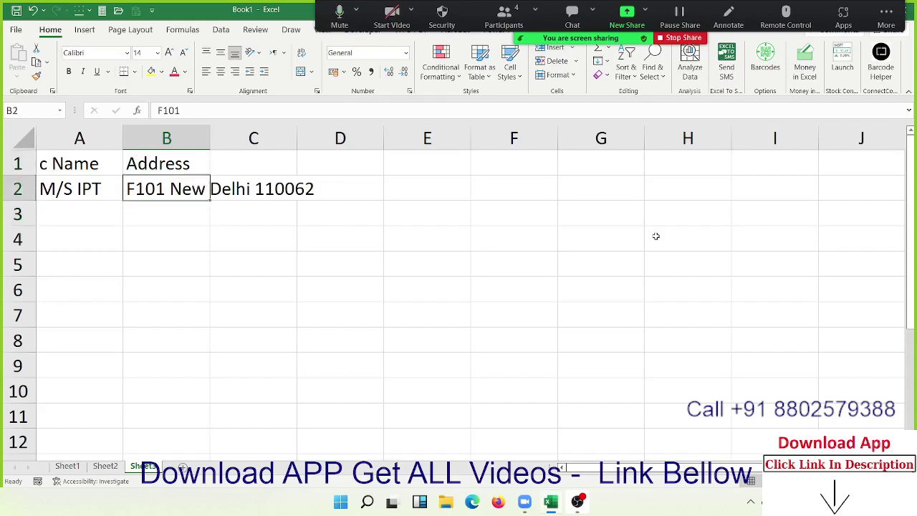
key(Right)
key(Up)
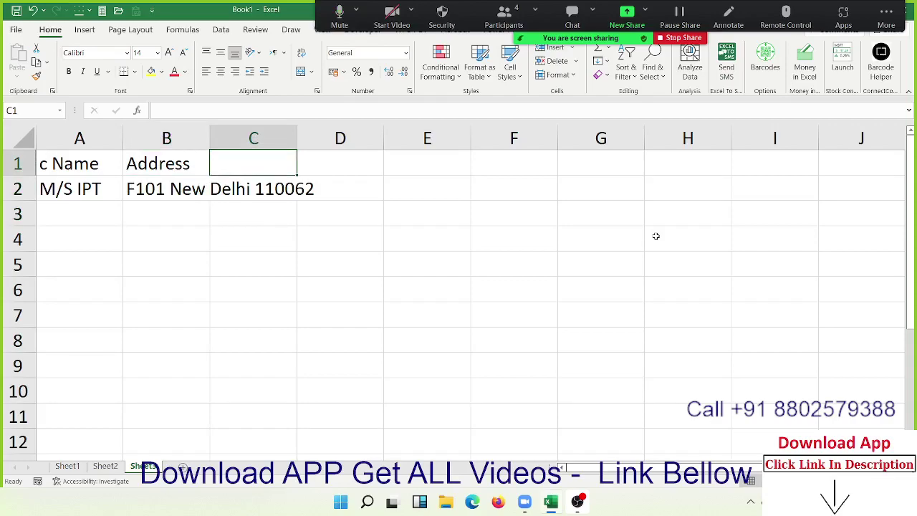
Step: Add a 'Password' heading in E1, discarding a ****** test entry in E2
key(Right)
key(Right)
key(Right)
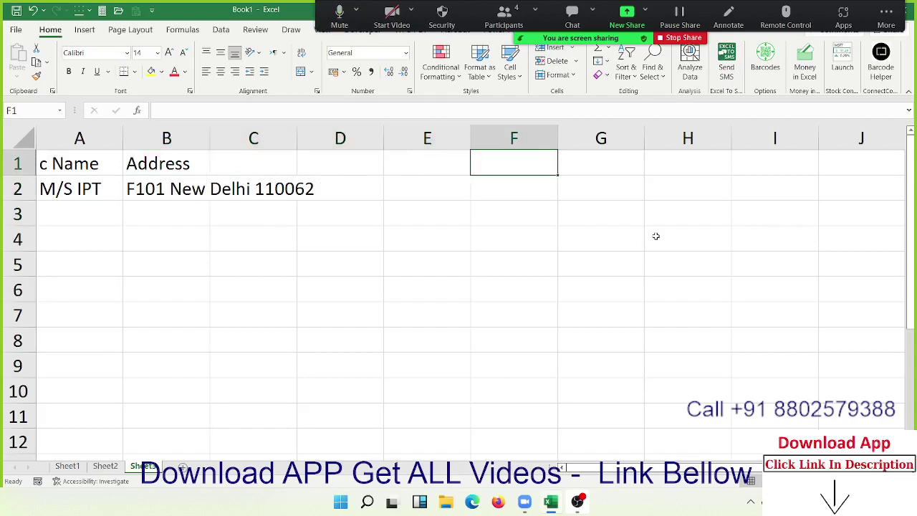
key(Left)
text(Pass)
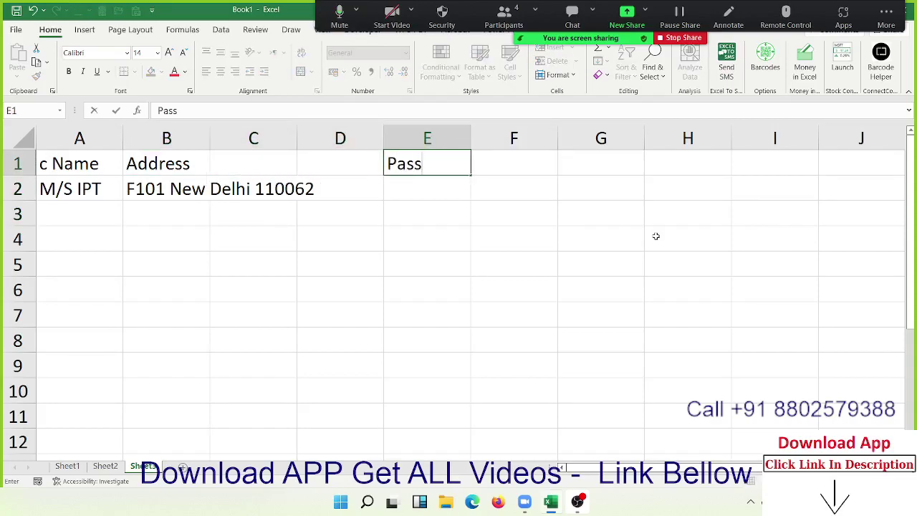
text(word)
key(Right)
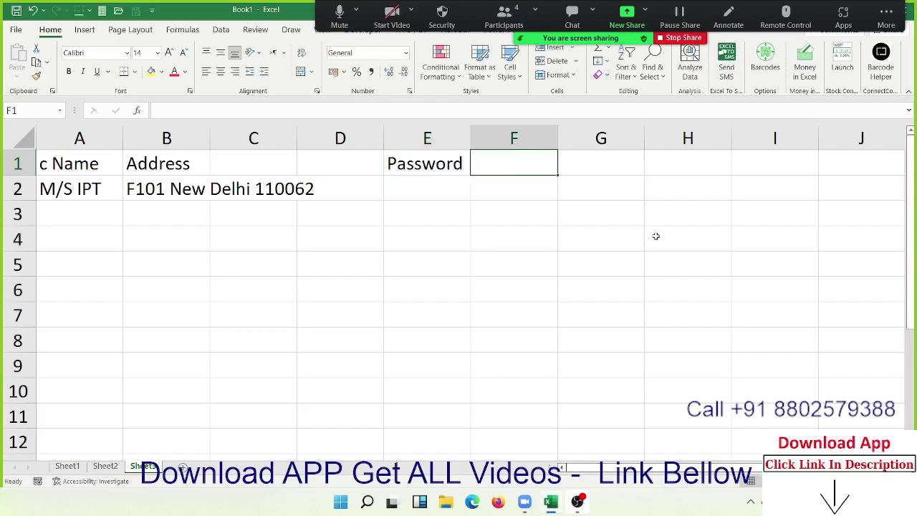
key(Down)
key(Left)
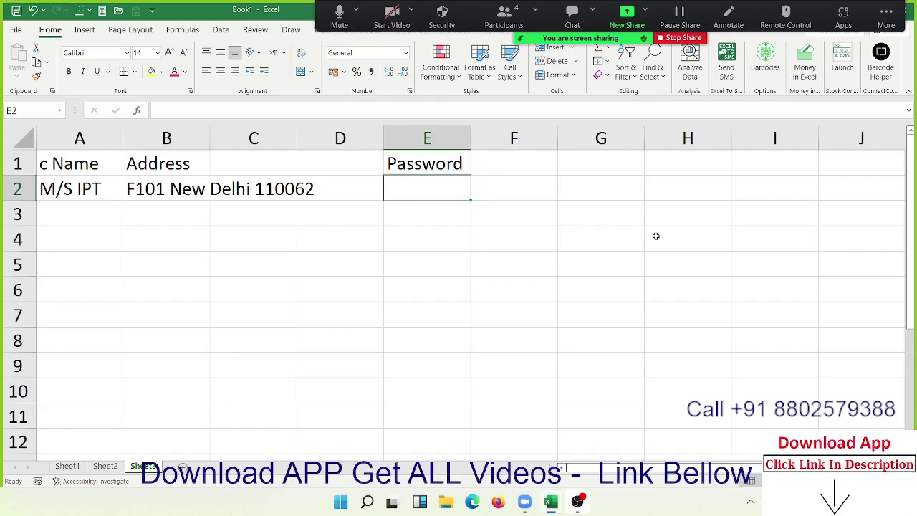
text(******)
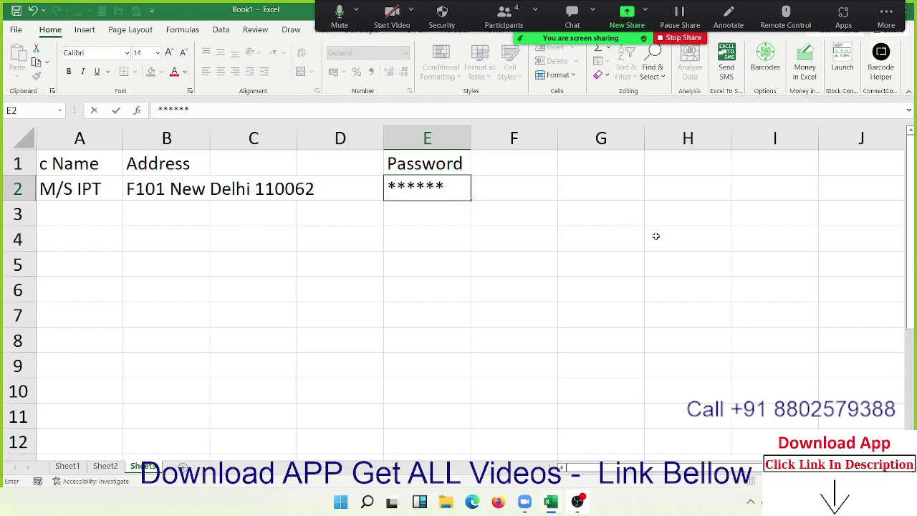
key(Escape)
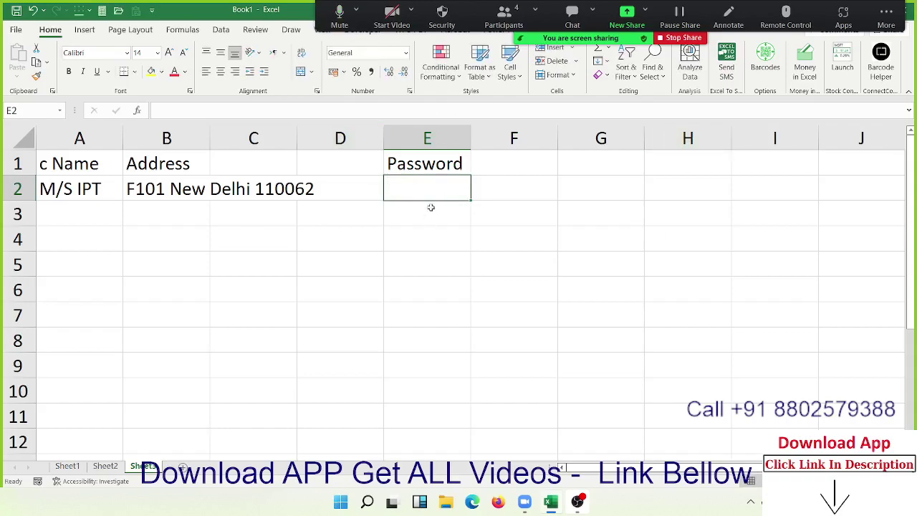
Step: Give the Password cells E2:E6 a custom asterisk-fill masking format
drag(423, 186, 423, 291)
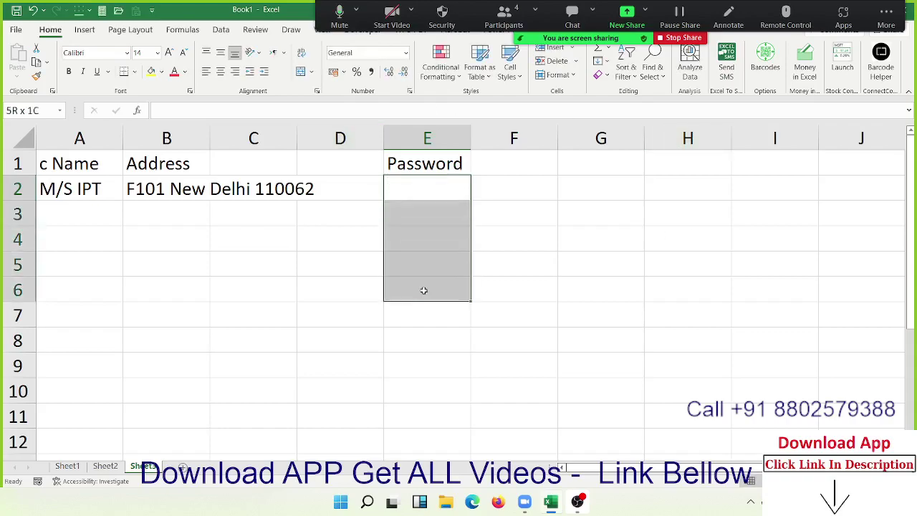
click(410, 90)
click(560, 286)
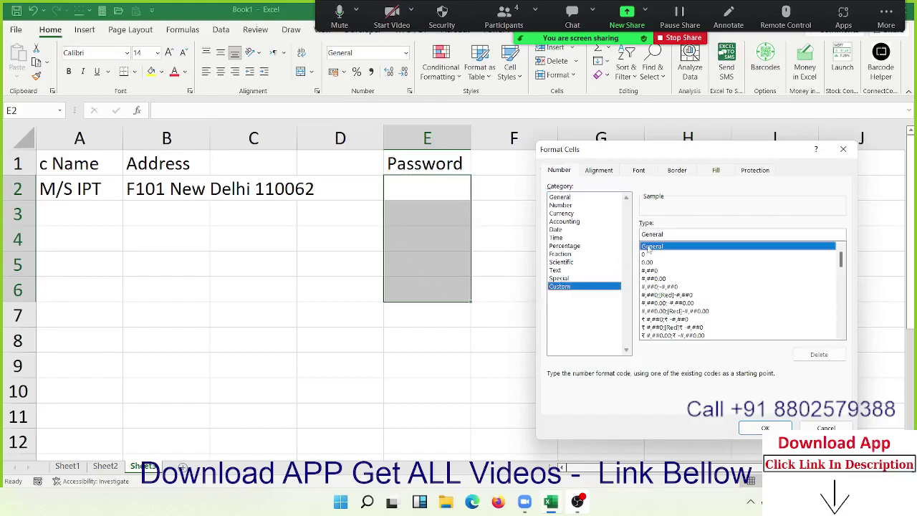
double_click(653, 235)
text(;)
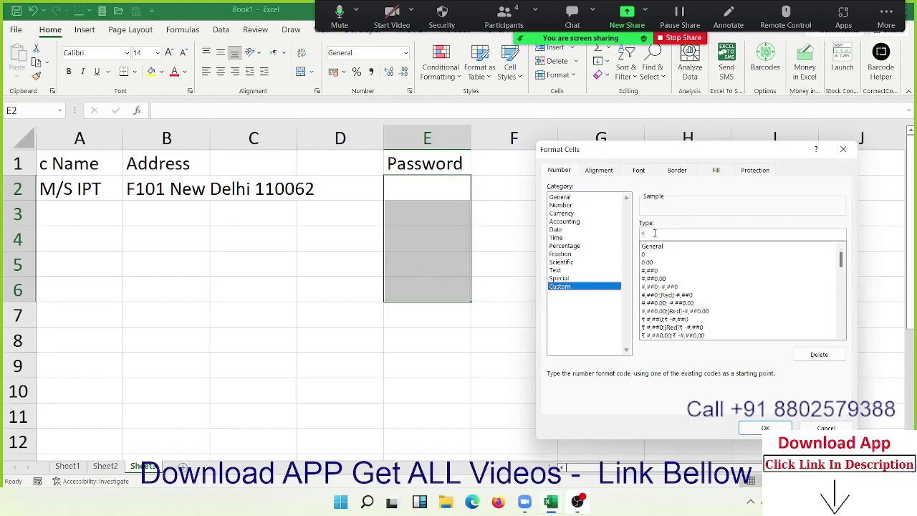
text(;;)
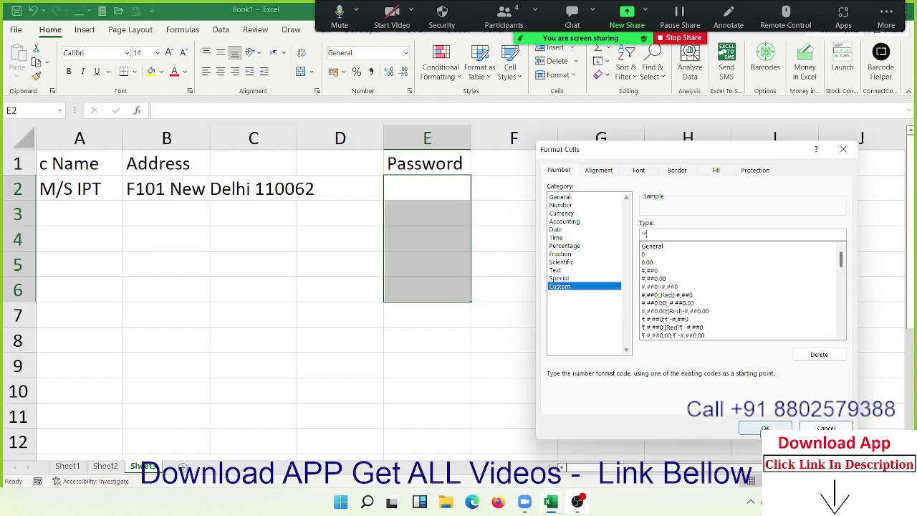
click(765, 428)
click(444, 189)
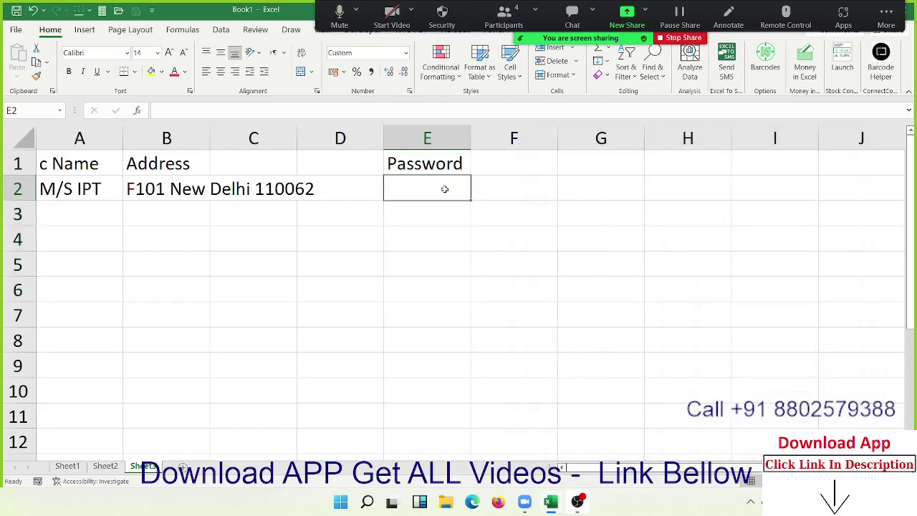
text(121)
key(Return)
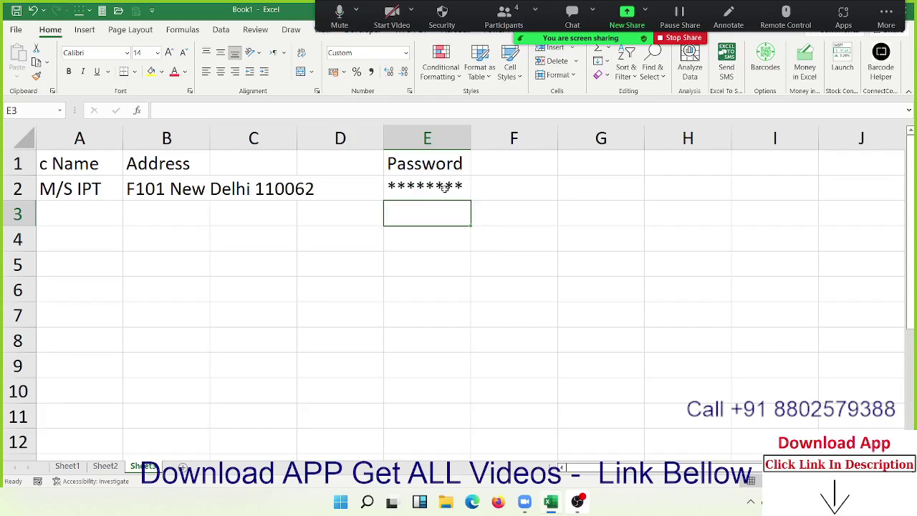
Step: Change E2's custom mask to the *# fill so the password shows as # signs
click(445, 188)
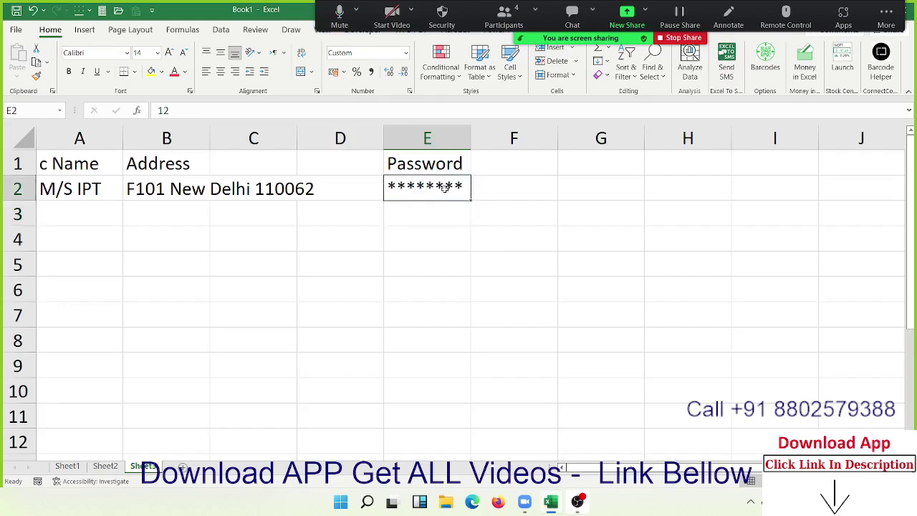
key(ctrl+1)
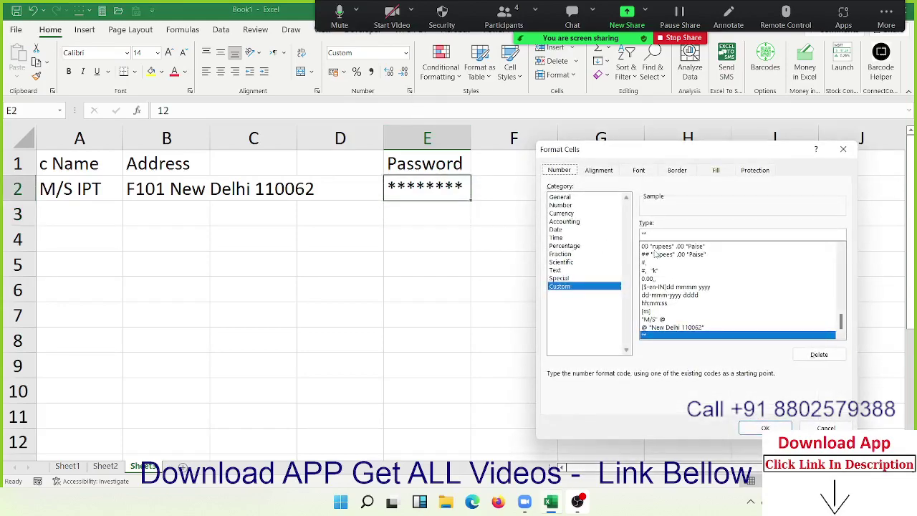
key(BackSpace)
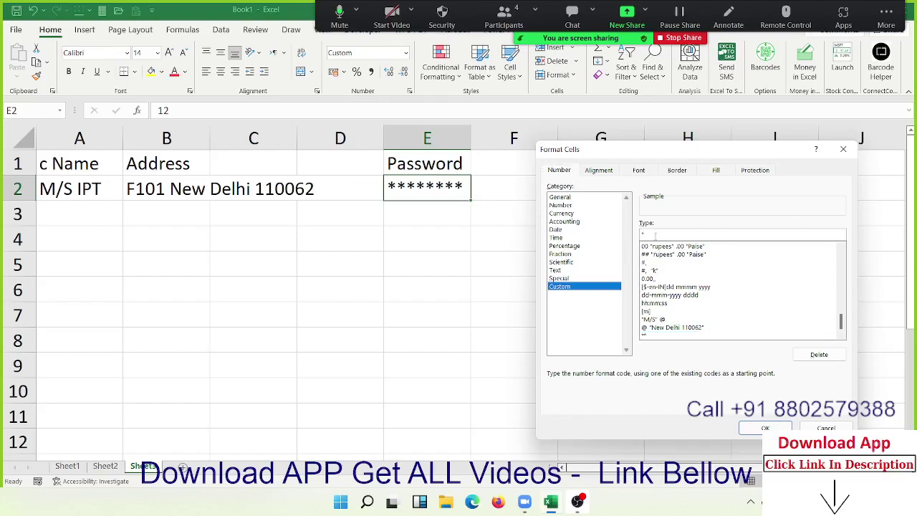
text(#)
key(Return)
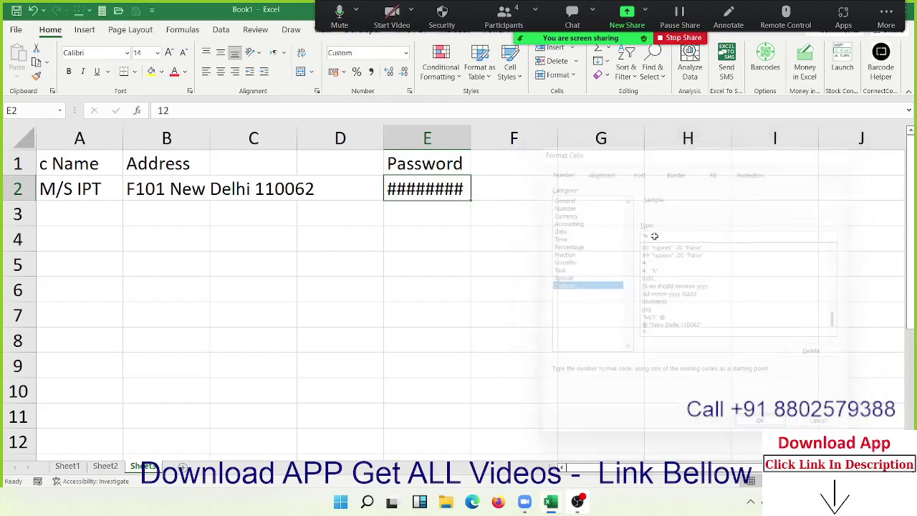
click(410, 91)
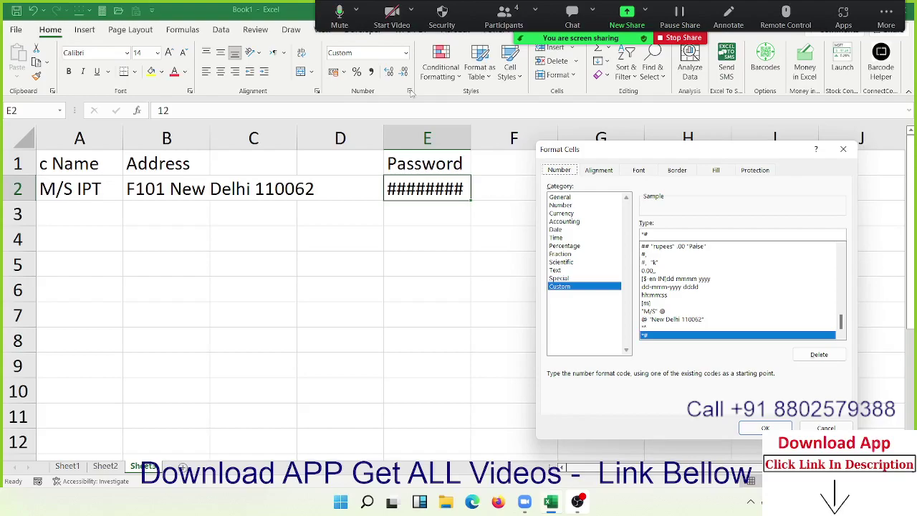
click(856, 151)
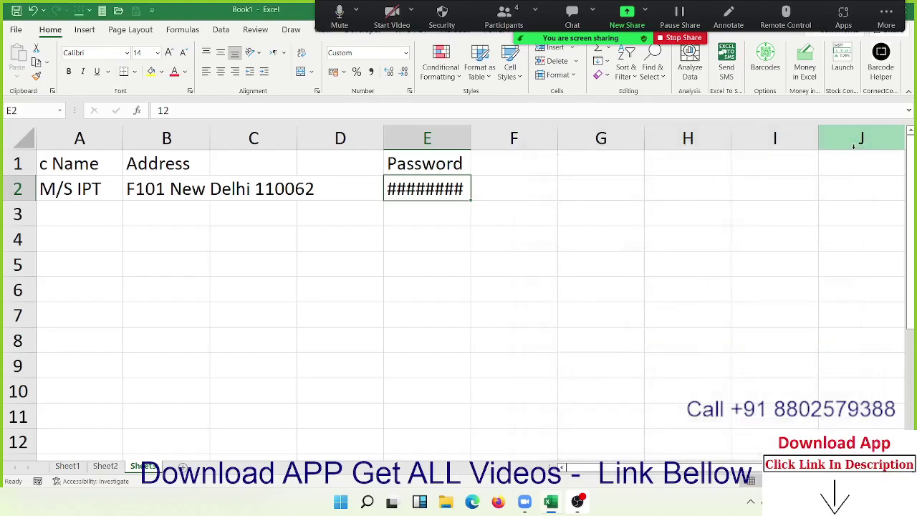
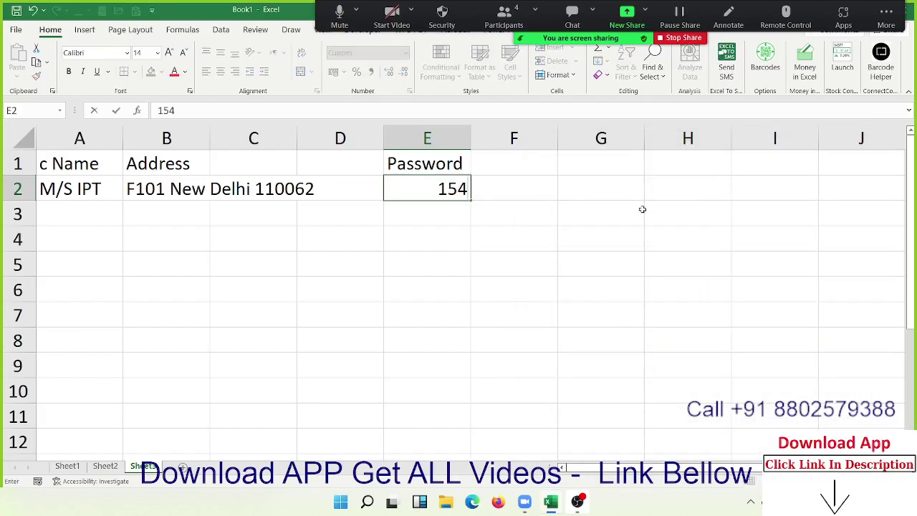
key(Return)
key(Up)
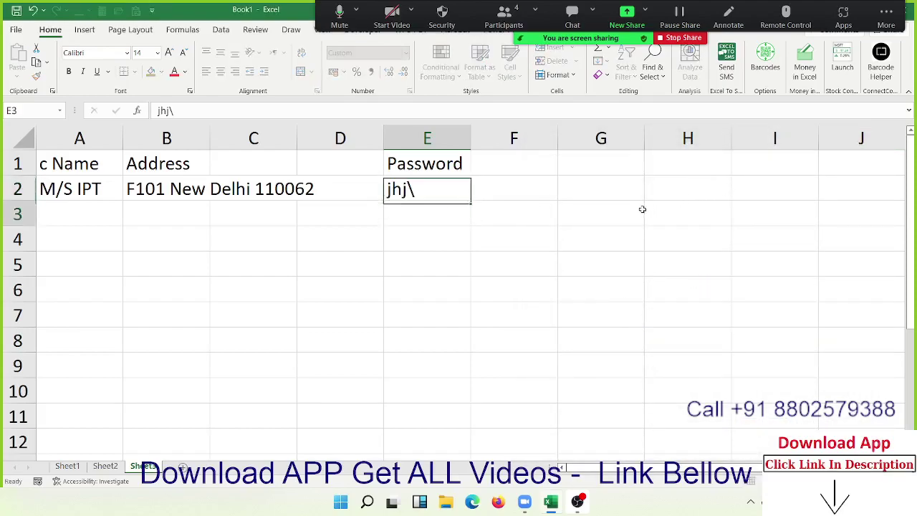
key(Return)
key(Up)
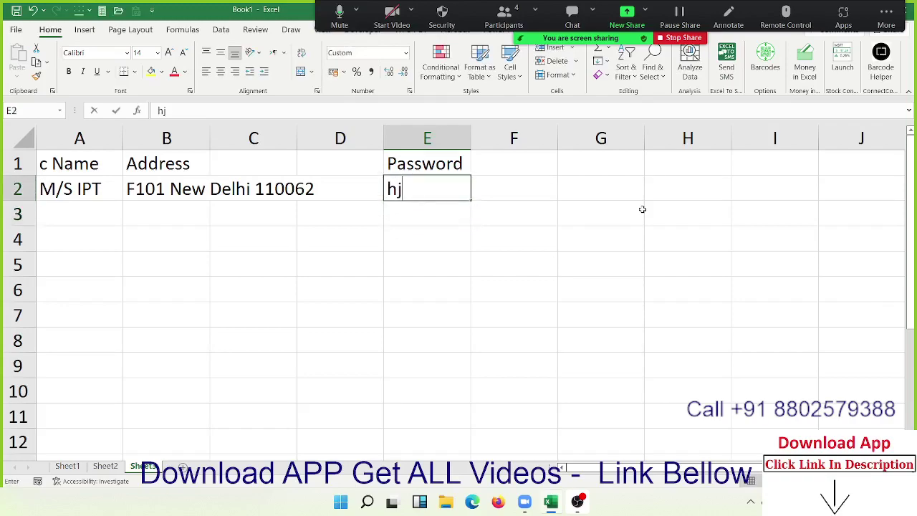
key(Return)
key(Up)
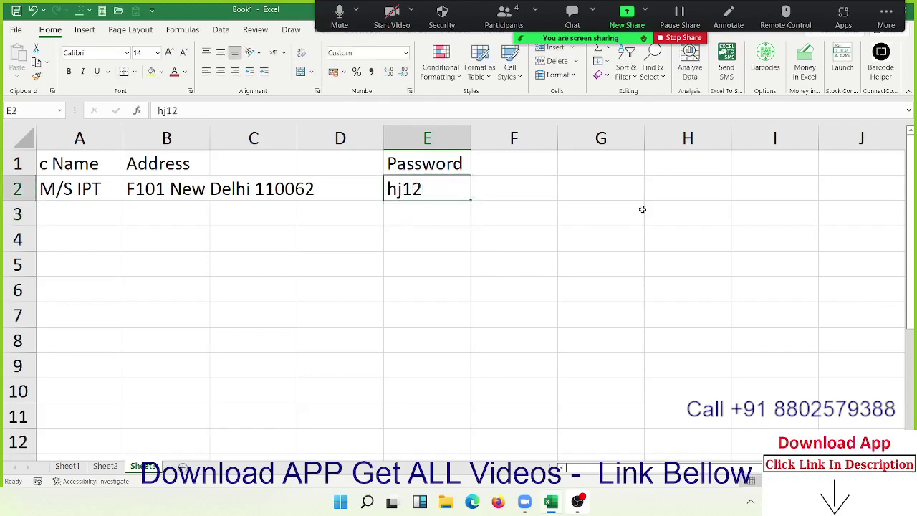